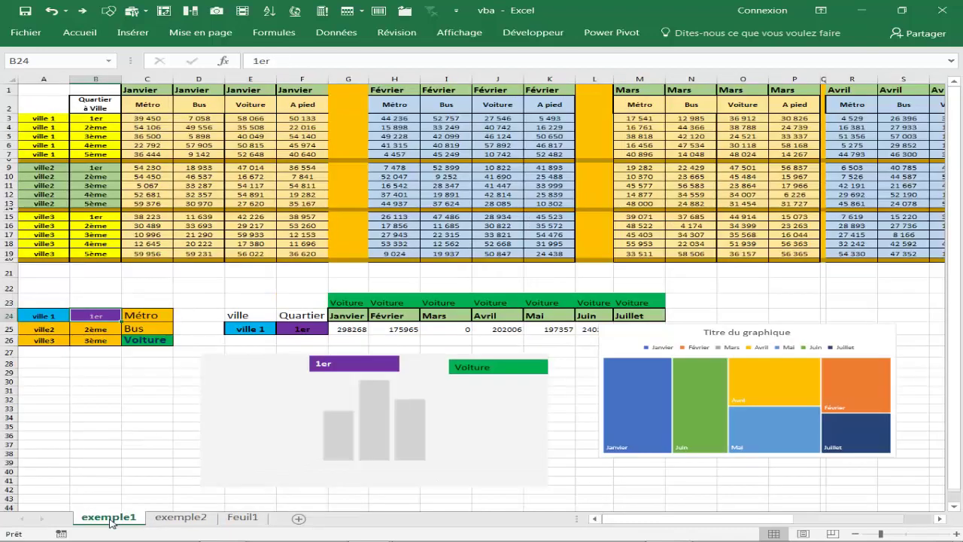
# Step: On exemple1, try ville2, the 2ème and 3ème districts, and the Bus and Métro modes
pyautogui.click(108, 517)
pyautogui.click(46, 324)
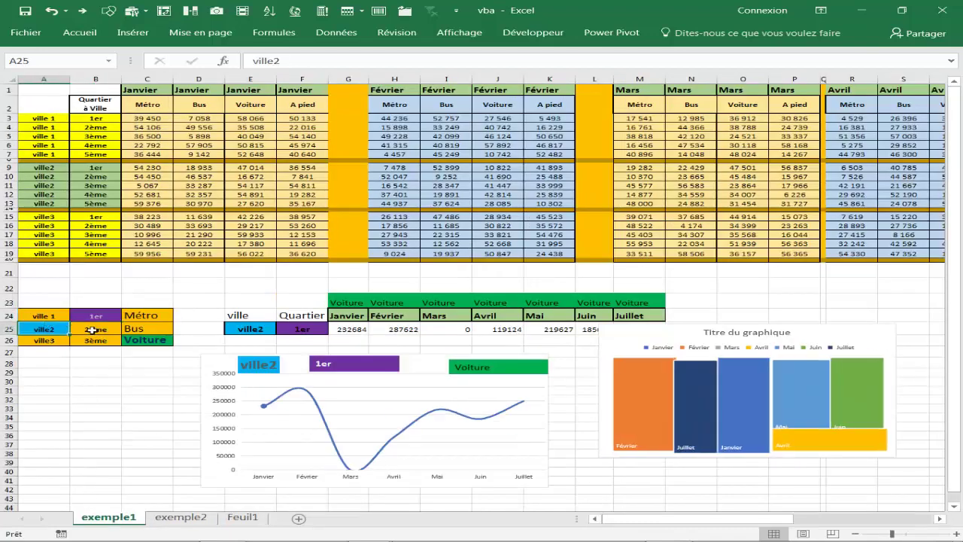
pyautogui.click(41, 211)
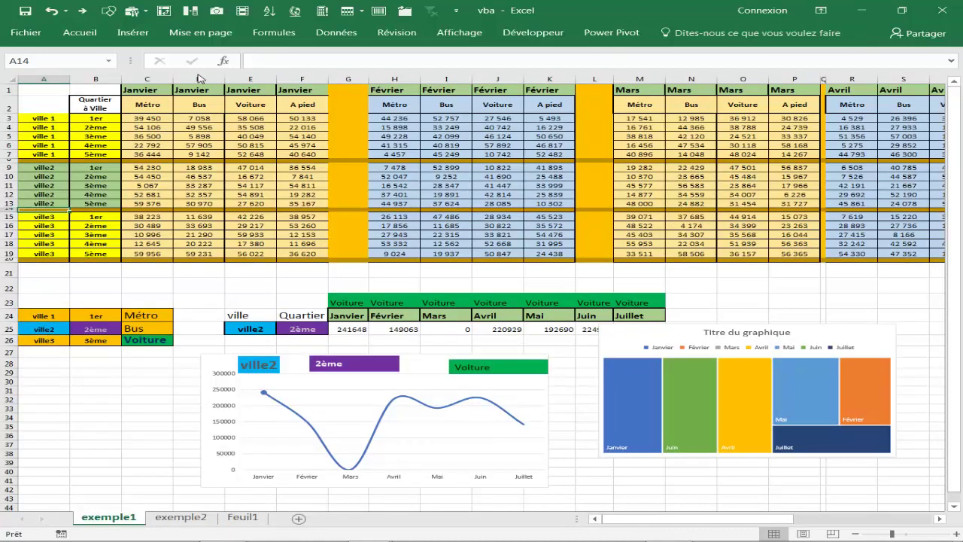
pyautogui.click(203, 91)
pyautogui.click(147, 329)
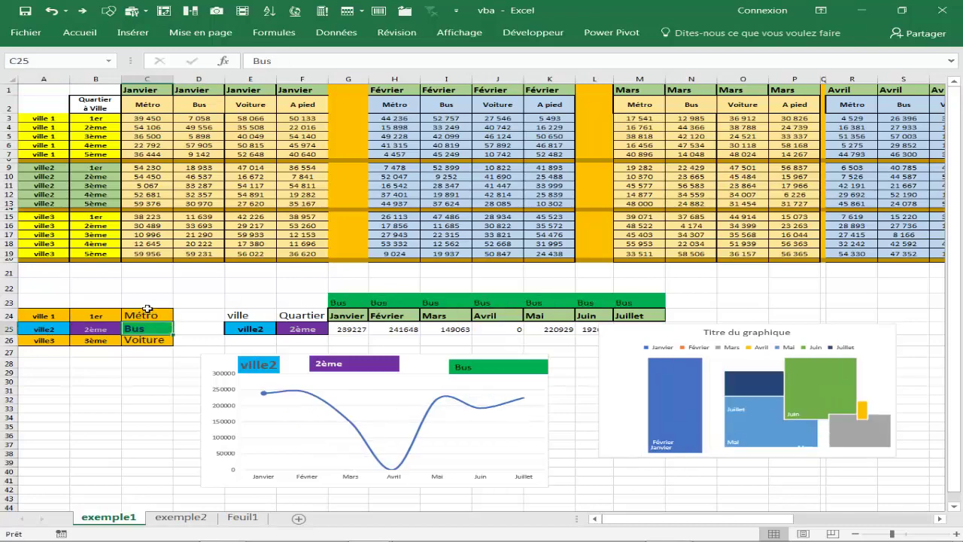
pyautogui.click(146, 315)
pyautogui.click(95, 341)
# Step: On exemple2, show Janvier figures for ville3 and 4ème, then close the vba workbook
pyautogui.click(180, 517)
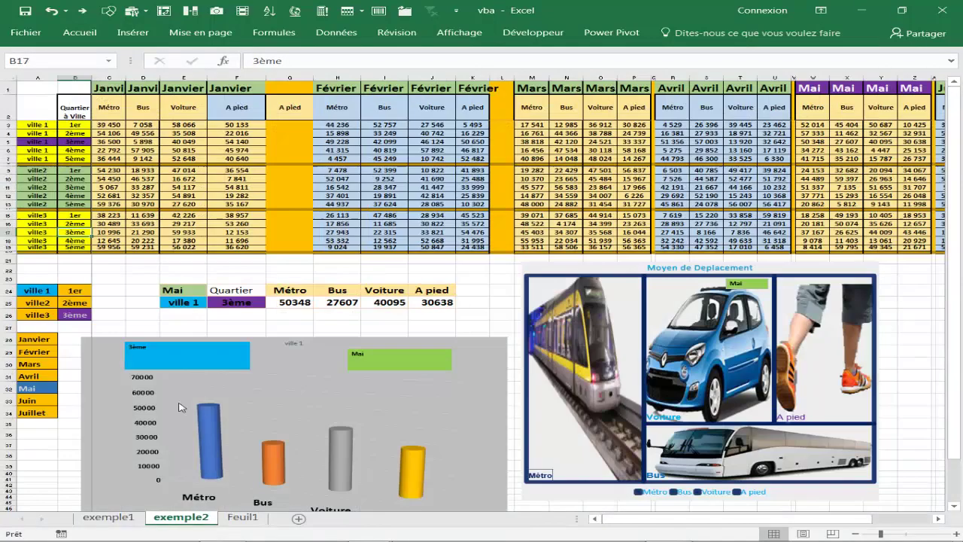
pyautogui.click(568, 89)
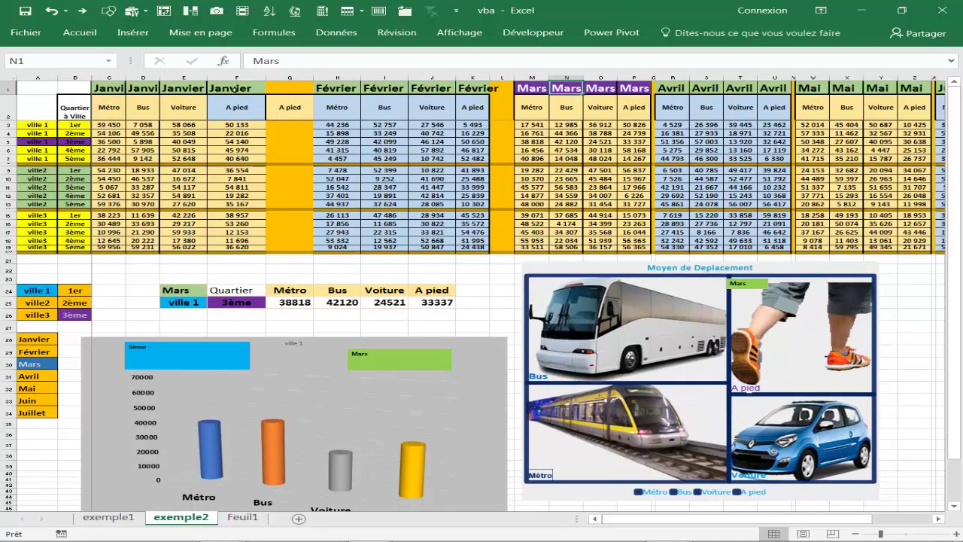
pyautogui.click(226, 89)
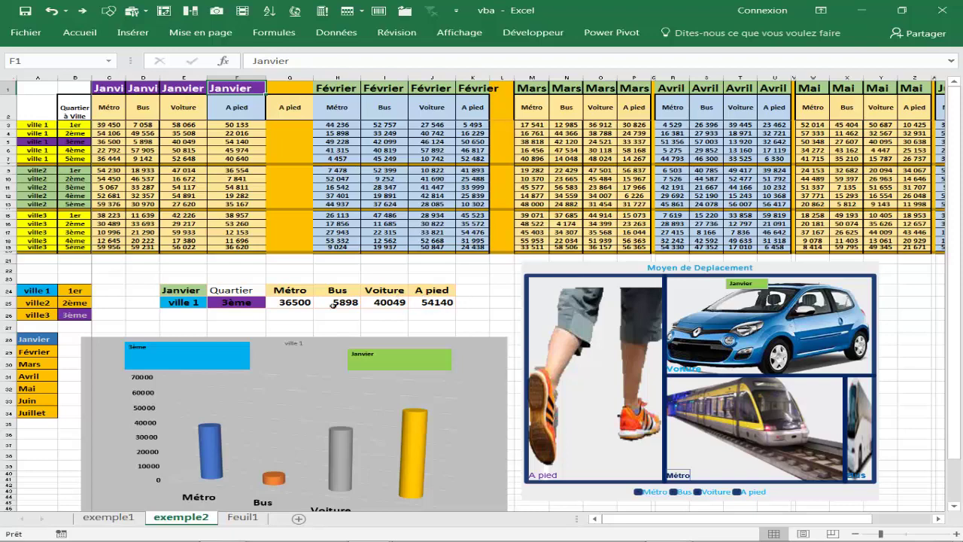
pyautogui.click(301, 318)
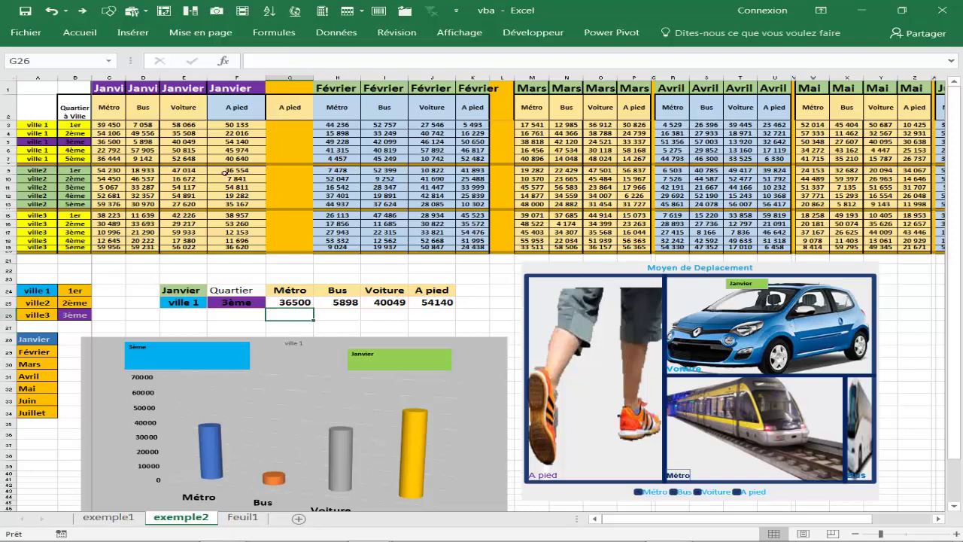
pyautogui.click(75, 150)
pyautogui.click(75, 240)
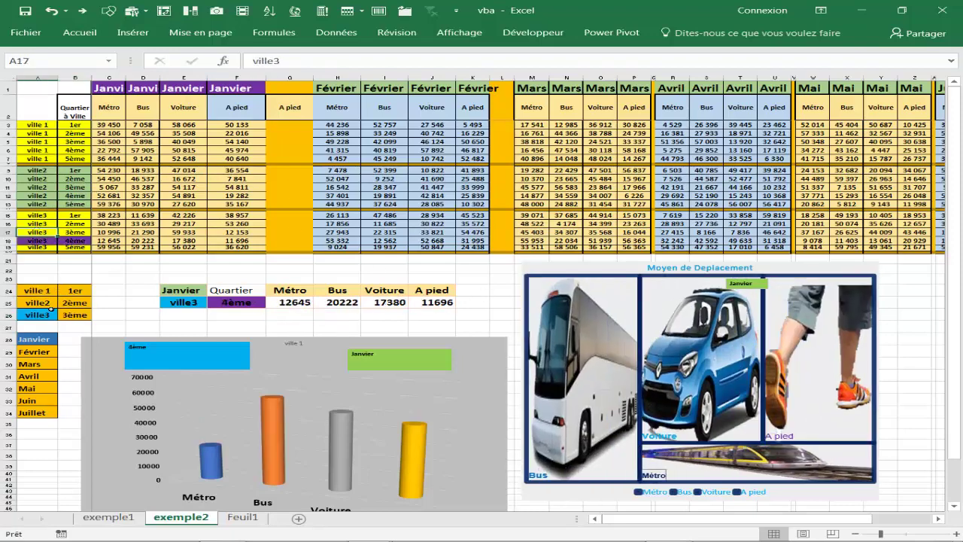
pyautogui.click(37, 315)
pyautogui.hotkey('alt', 'F4')
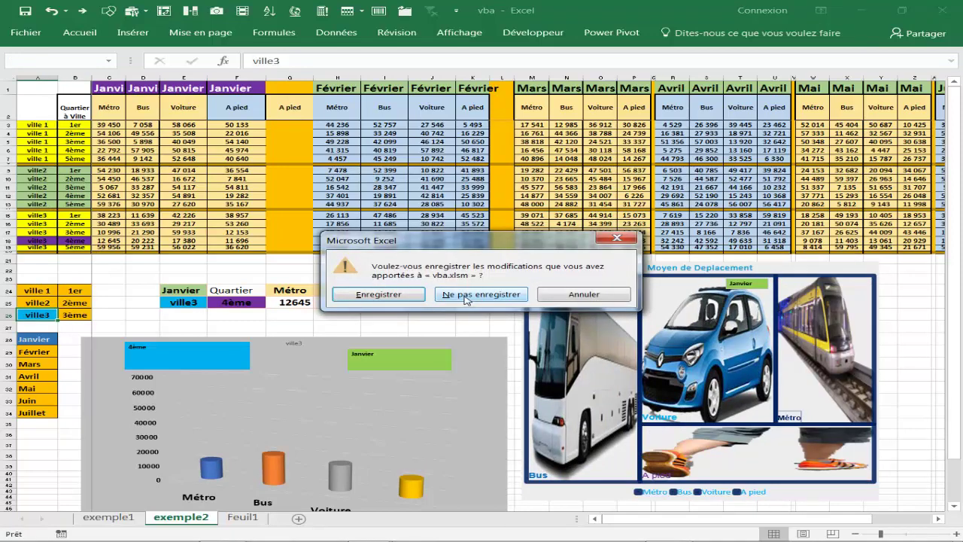
# Step: Discard changes to vba.xlsm, add a blank Feuil2 sheet, and go back to Feuil1
pyautogui.click(466, 298)
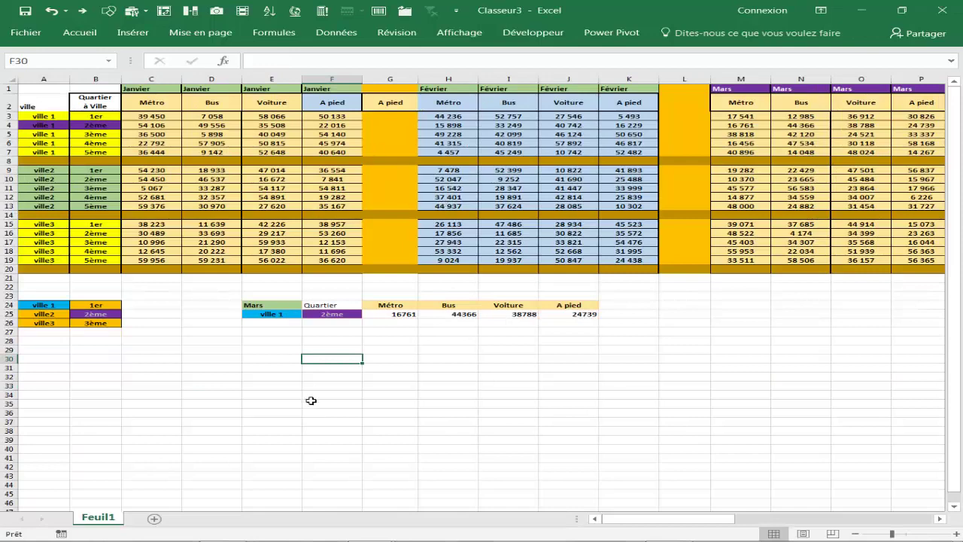
pyautogui.click(154, 519)
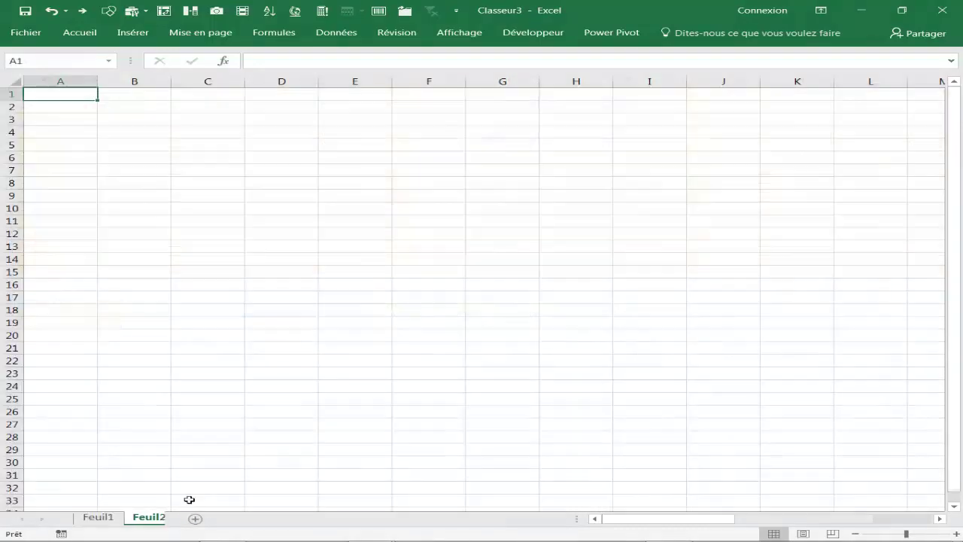
pyautogui.click(105, 518)
pyautogui.click(258, 361)
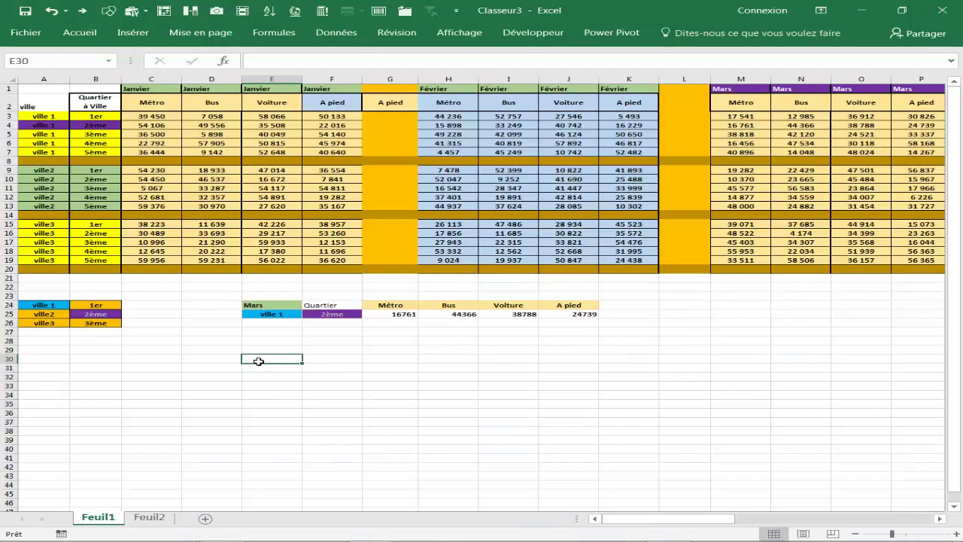
pyautogui.click(204, 386)
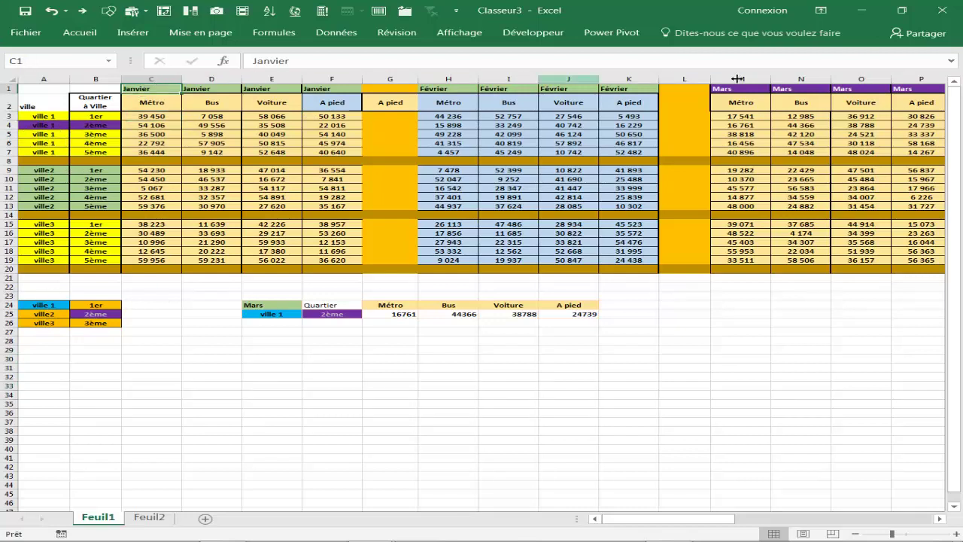
pyautogui.click(161, 107)
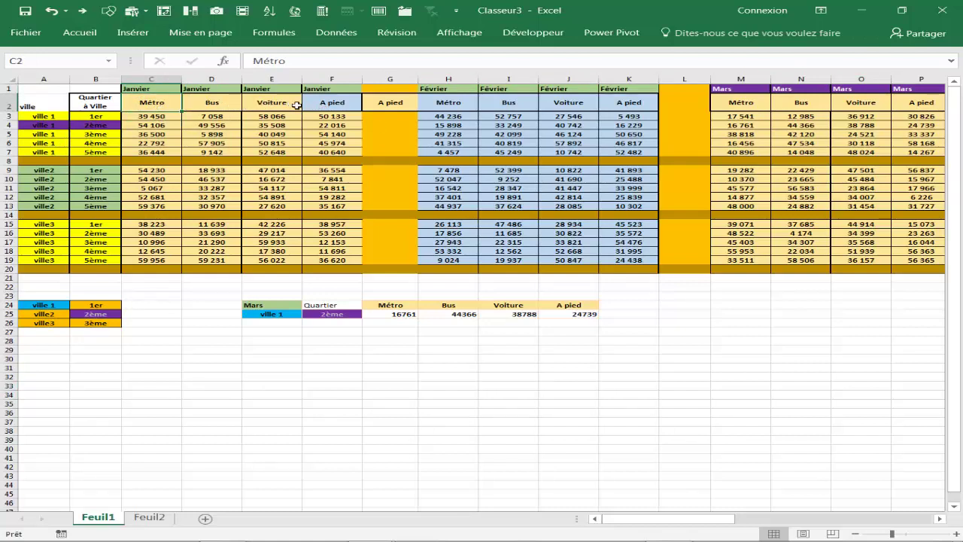
pyautogui.click(155, 86)
pyautogui.moveTo(155, 85); pyautogui.dragTo(319, 118)
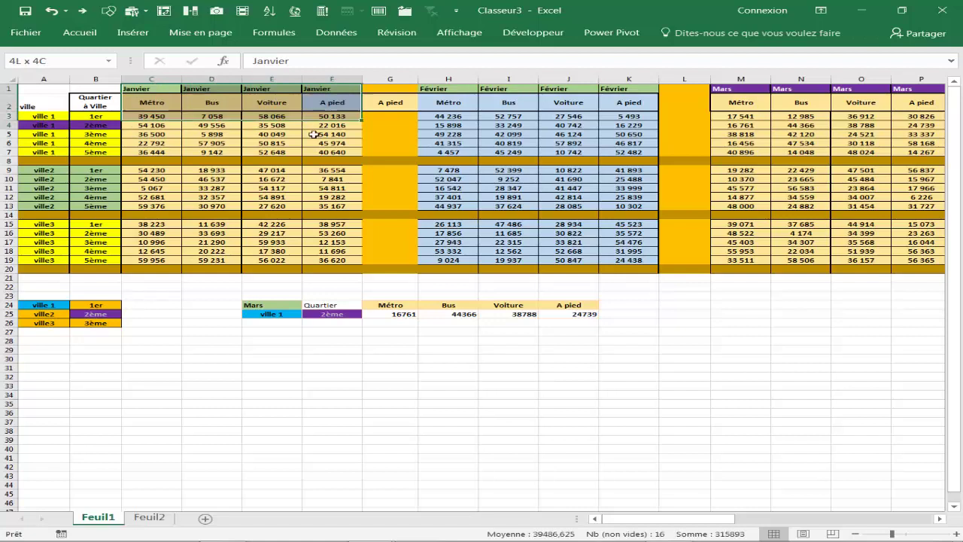
pyautogui.moveTo(435, 86); pyautogui.dragTo(509, 103)
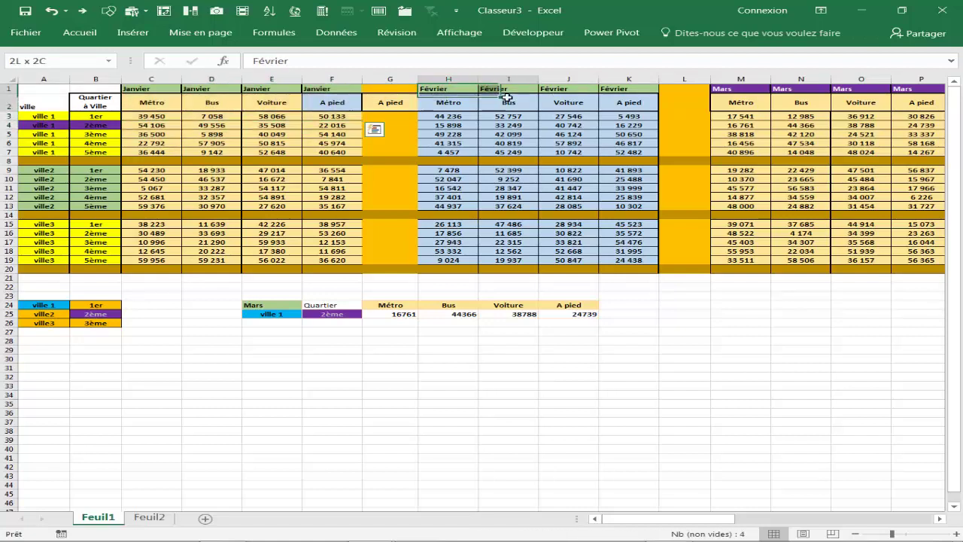
pyautogui.click(361, 392)
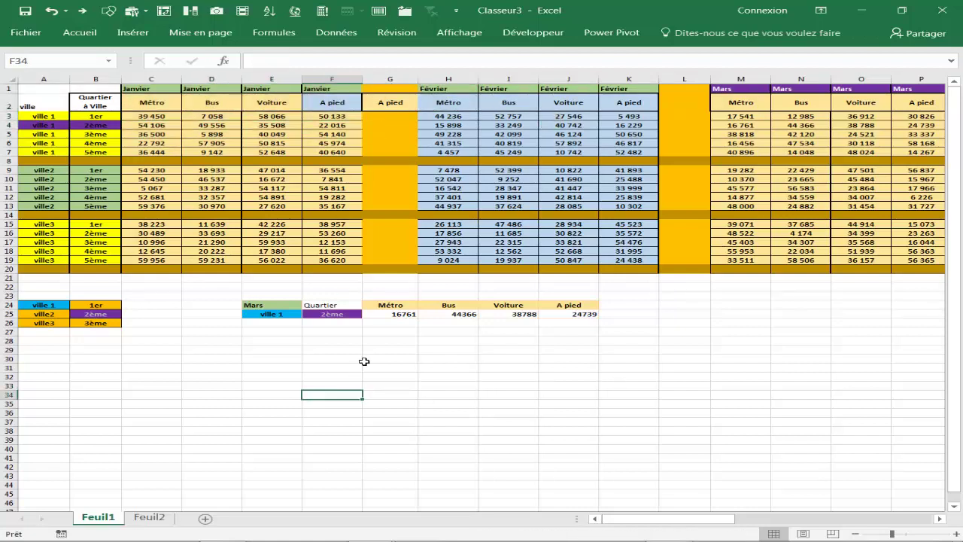
pyautogui.click(278, 305)
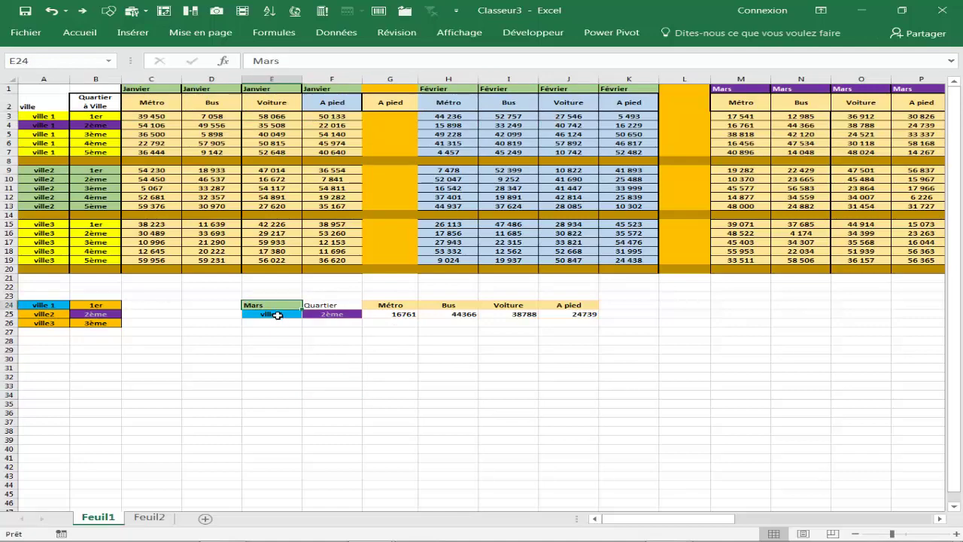
pyautogui.click(278, 314)
pyautogui.keyDown('ctrl'); pyautogui.scroll(3, 336, 349); pyautogui.keyUp('ctrl')
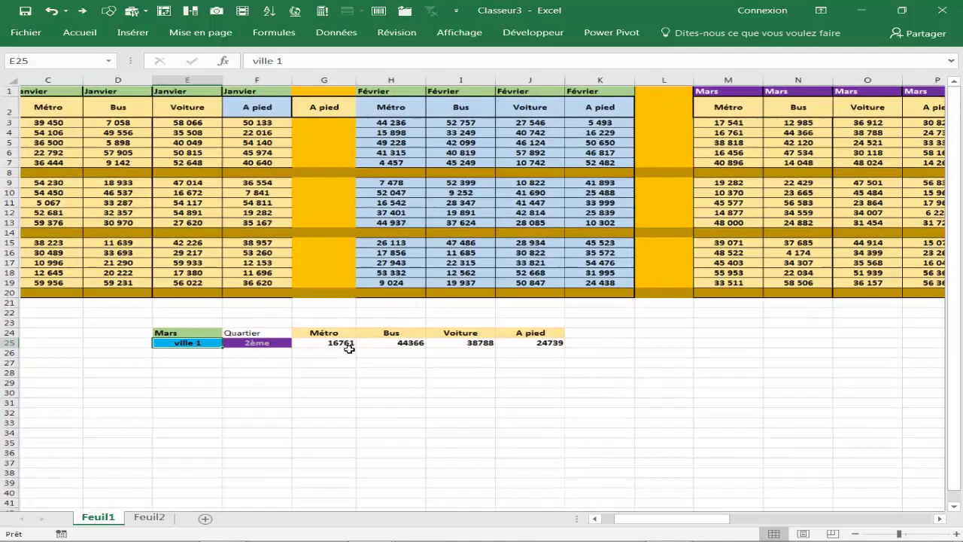
pyautogui.click(149, 399)
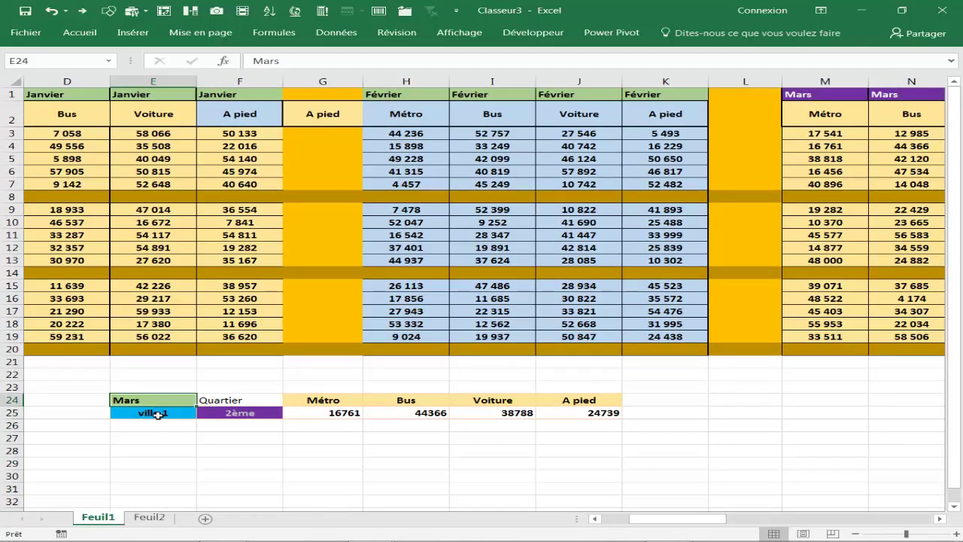
pyautogui.click(157, 413)
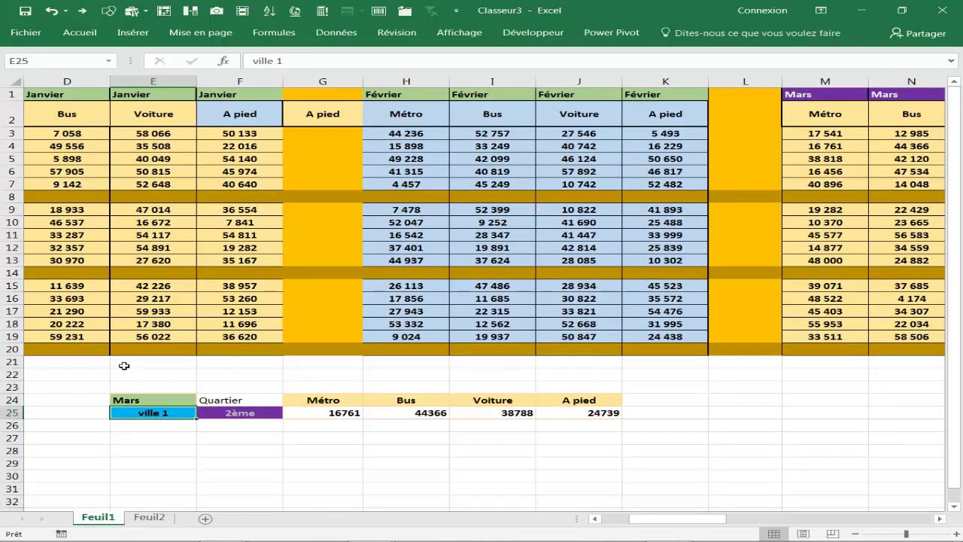
pyautogui.click(246, 394)
pyautogui.click(242, 413)
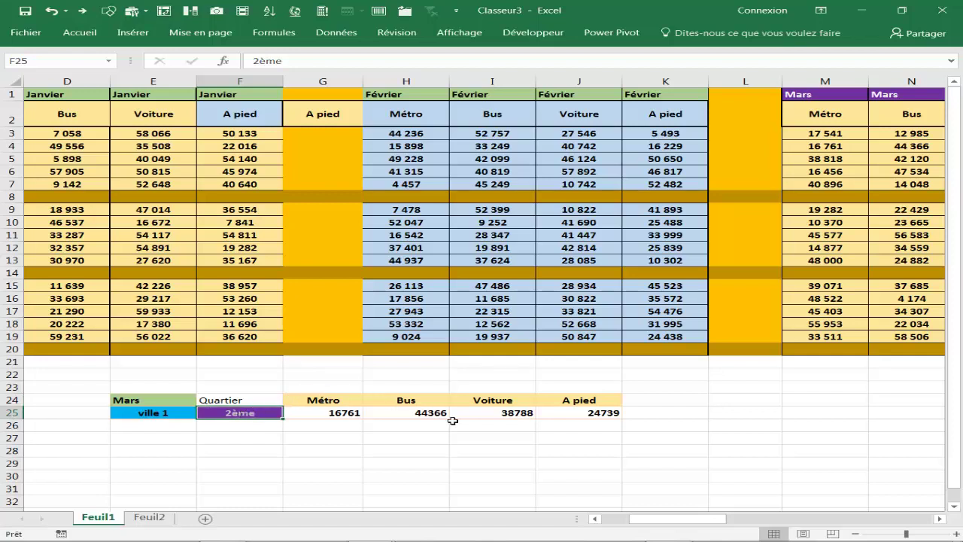
pyautogui.click(413, 413)
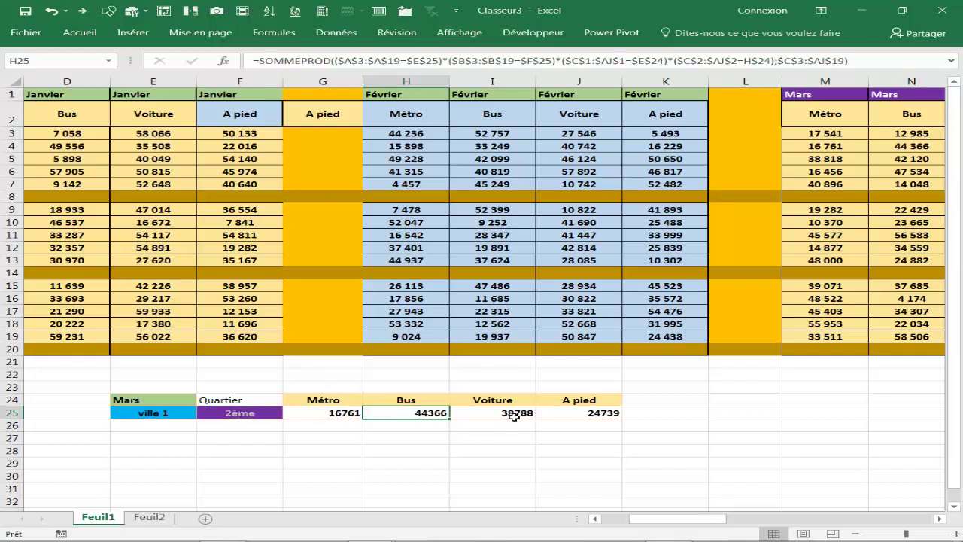
pyautogui.click(514, 415)
pyautogui.click(544, 410)
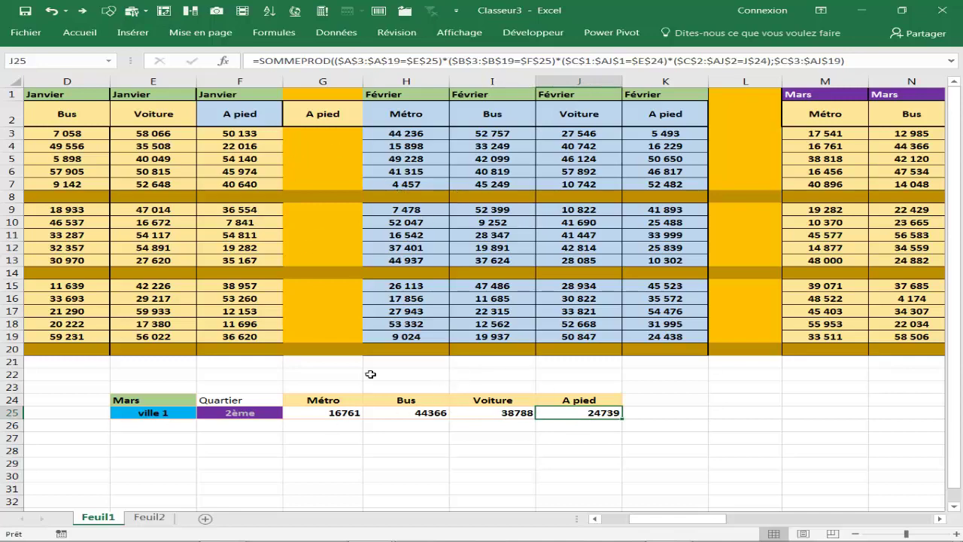
pyautogui.moveTo(670, 518); pyautogui.dragTo(641, 519)
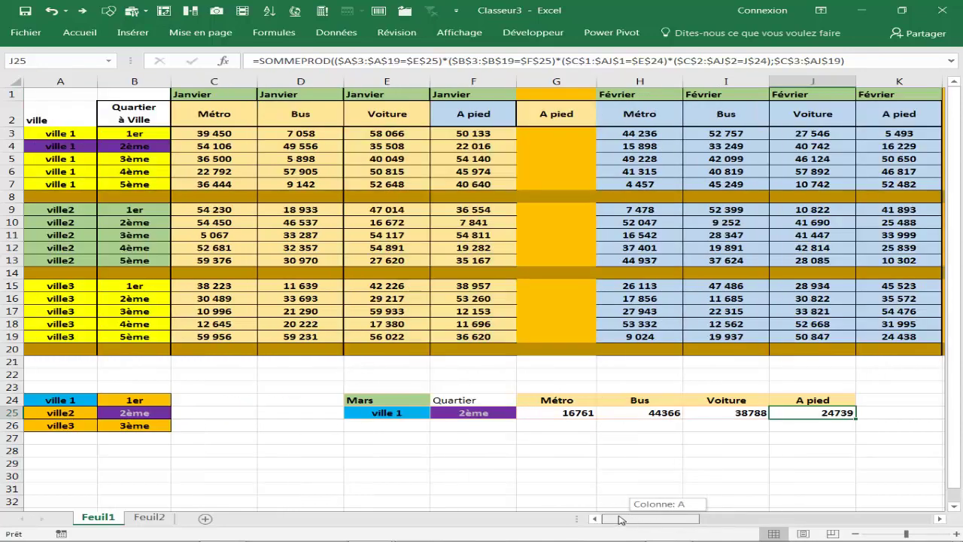
pyautogui.keyDown('ctrl'); pyautogui.scroll(-1, 436, 313); pyautogui.keyUp('ctrl')
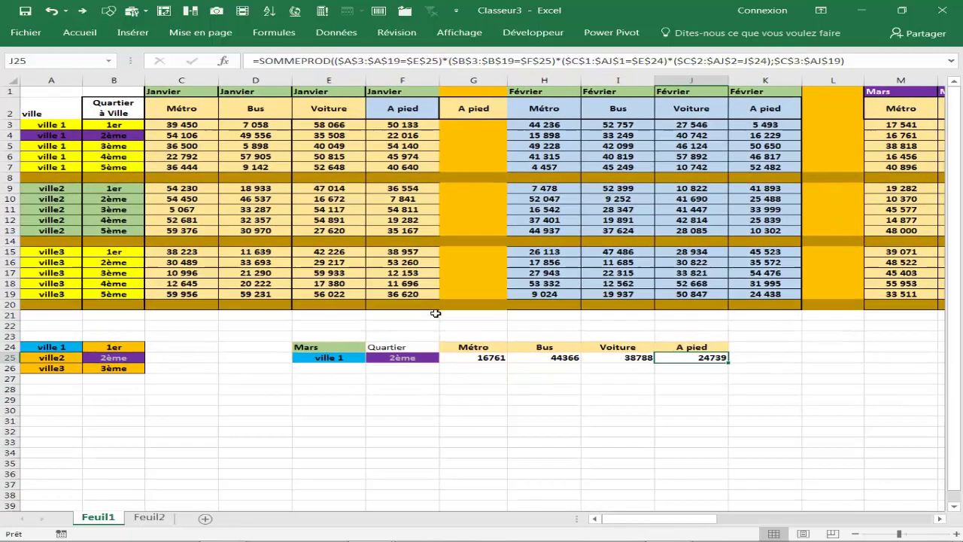
pyautogui.click(436, 414)
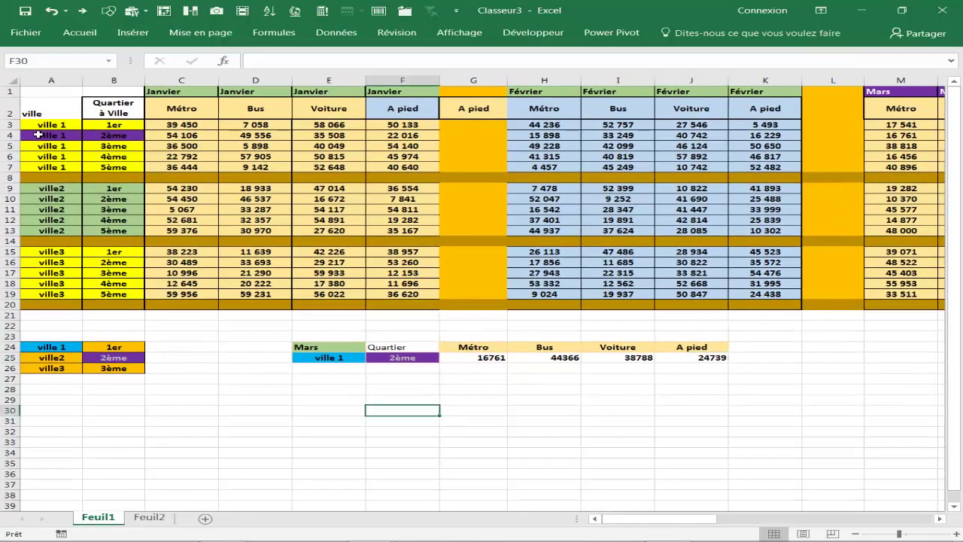
# Step: Name the city cells A3:A19 ville01 via the Name Box
pyautogui.click(259, 401)
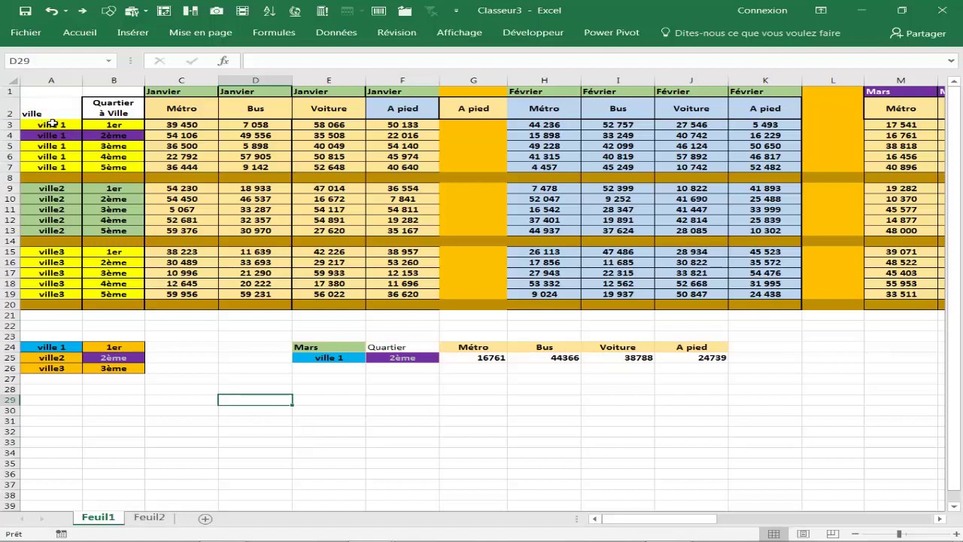
pyautogui.moveTo(52, 124); pyautogui.dragTo(59, 293)
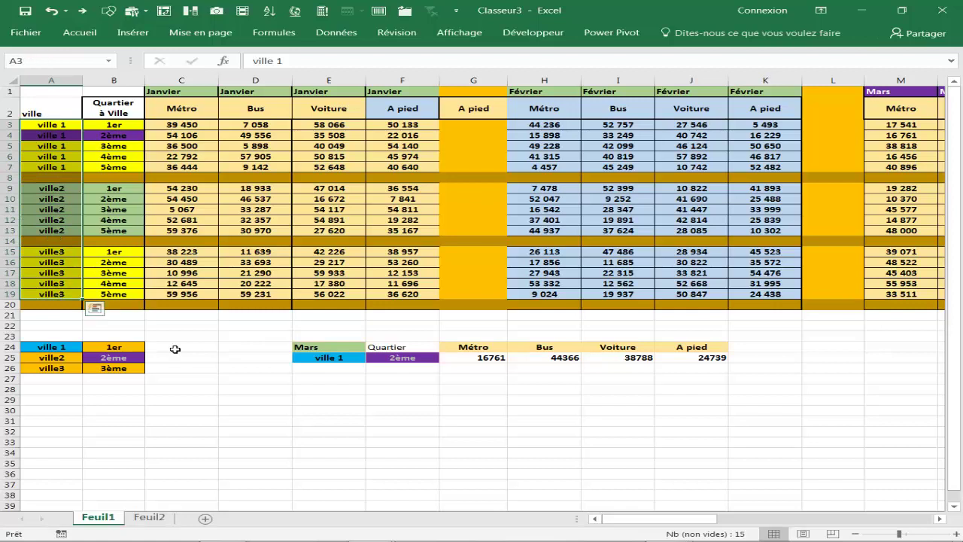
pyautogui.click(255, 400)
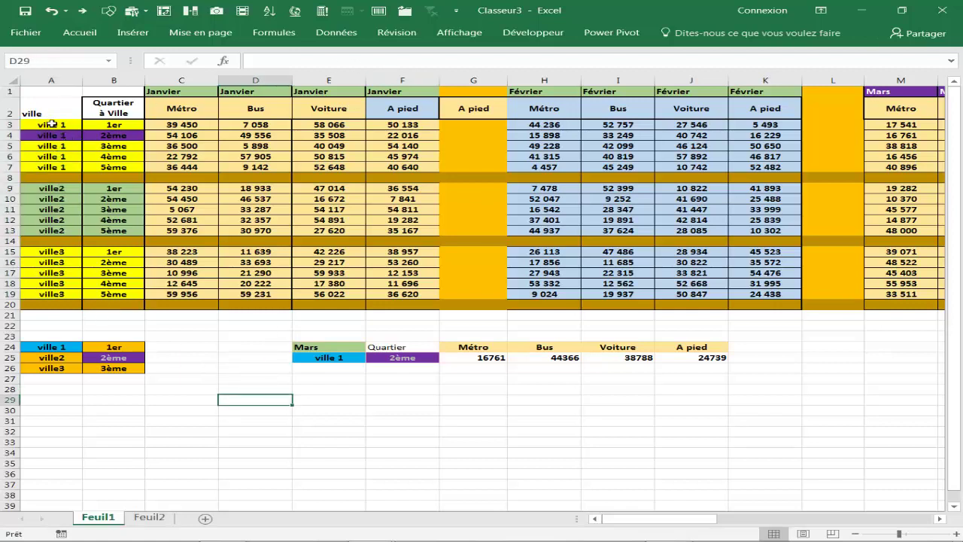
pyautogui.moveTo(51, 124); pyautogui.dragTo(49, 294)
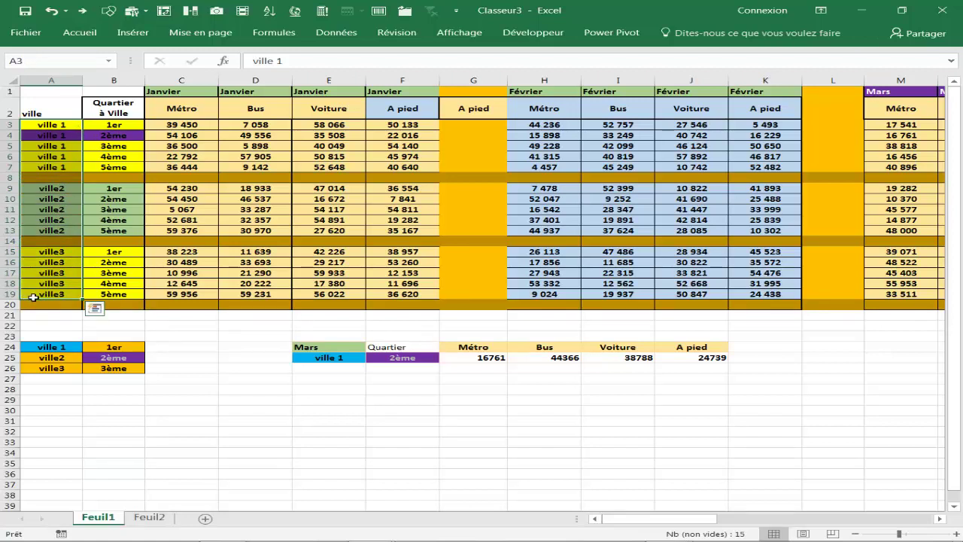
pyautogui.click(39, 61)
pyautogui.write('ville')
pyautogui.write('01')
pyautogui.press('Return')
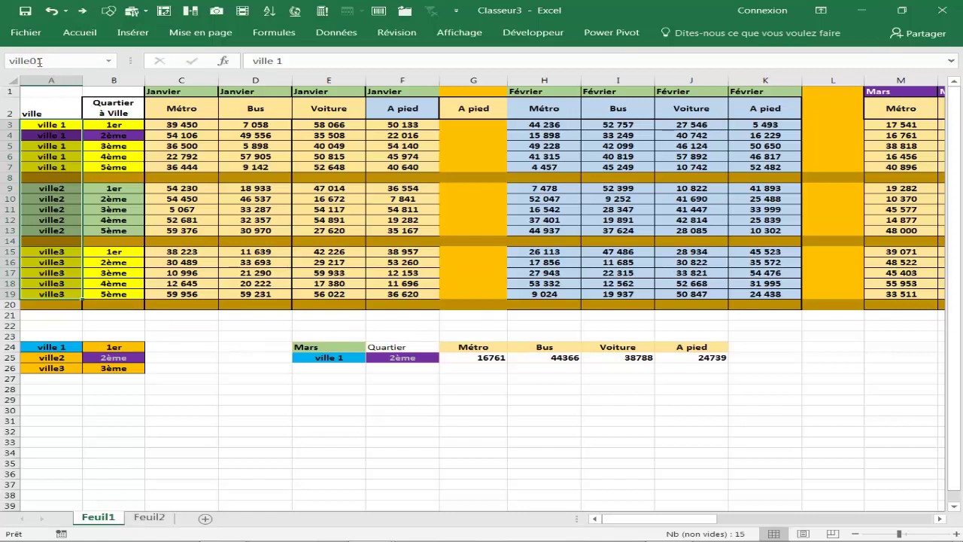
# Step: Name the district cells B3:B19 quartier01
pyautogui.moveTo(102, 124); pyautogui.dragTo(92, 291)
pyautogui.click(47, 62)
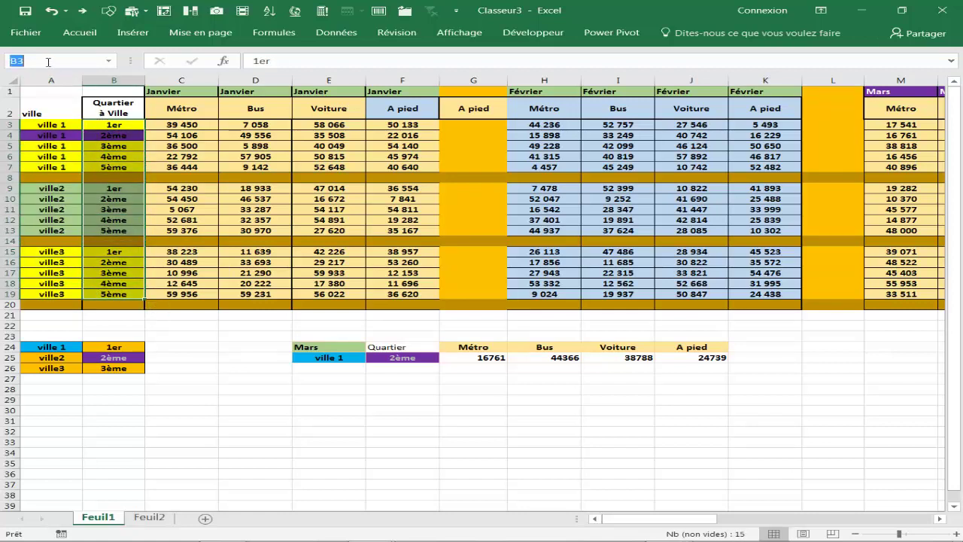
pyautogui.write('quartier01')
pyautogui.press('Return')
pyautogui.click(170, 93)
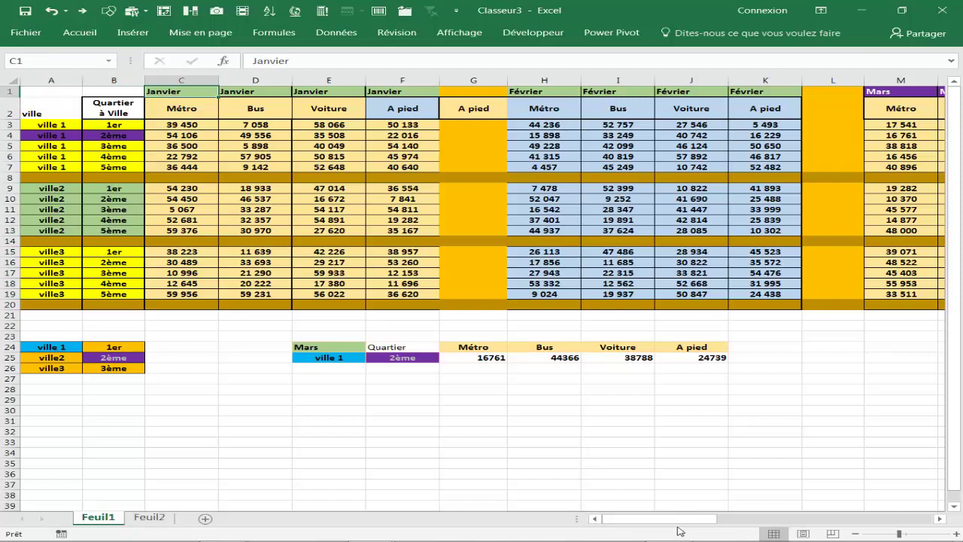
# Step: Name the month header row C1:AJ1 mois01
pyautogui.moveTo(679, 520); pyautogui.dragTo(903, 519)
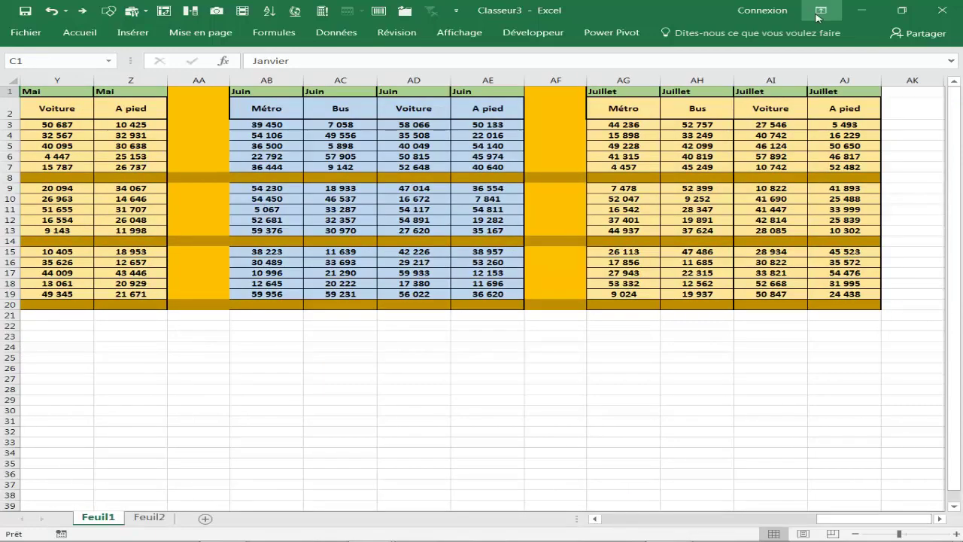
pyautogui.keyDown('shift'); pyautogui.click(822, 90); pyautogui.keyUp('shift')
pyautogui.moveTo(827, 519); pyautogui.dragTo(611, 525)
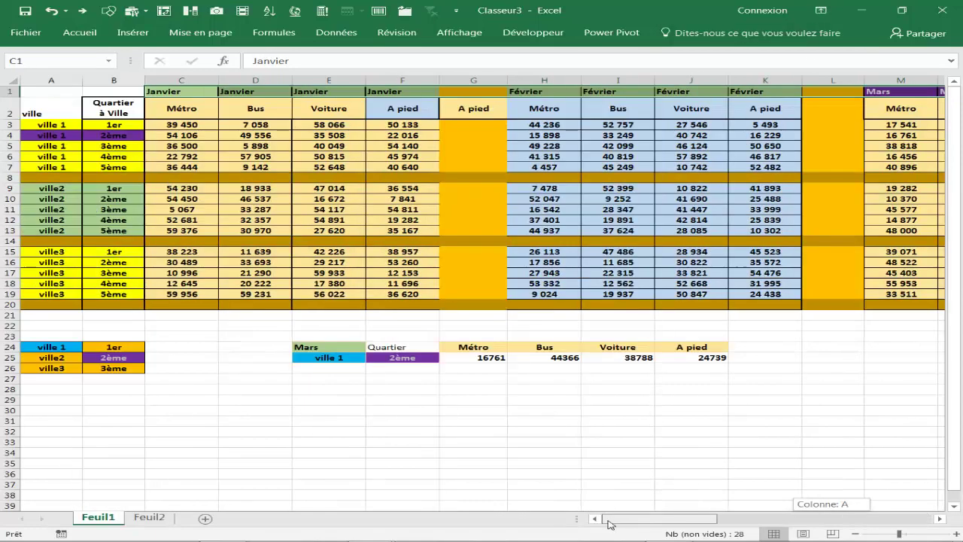
pyautogui.click(41, 61)
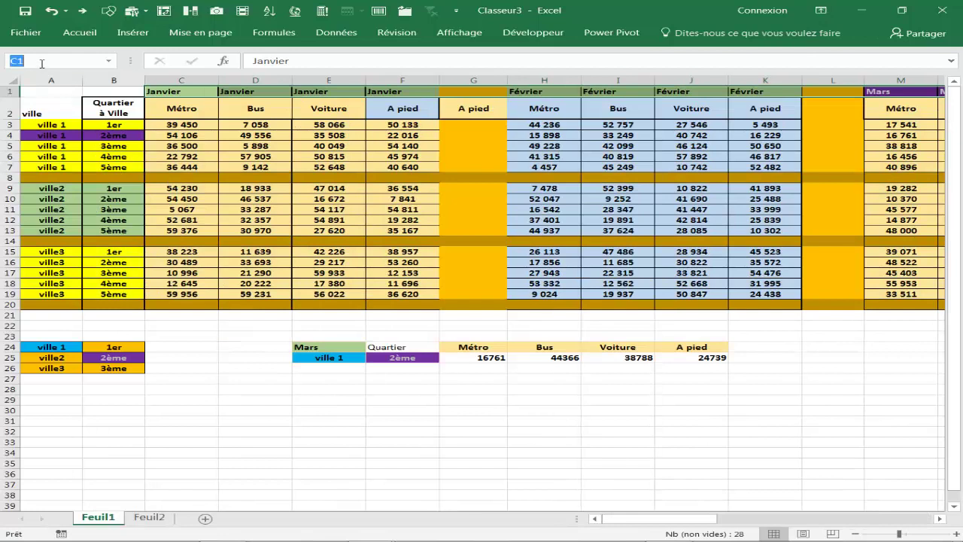
pyautogui.write('mois0')
# Step: Name the transport header row C2:AJ2 transport01
pyautogui.click(164, 115)
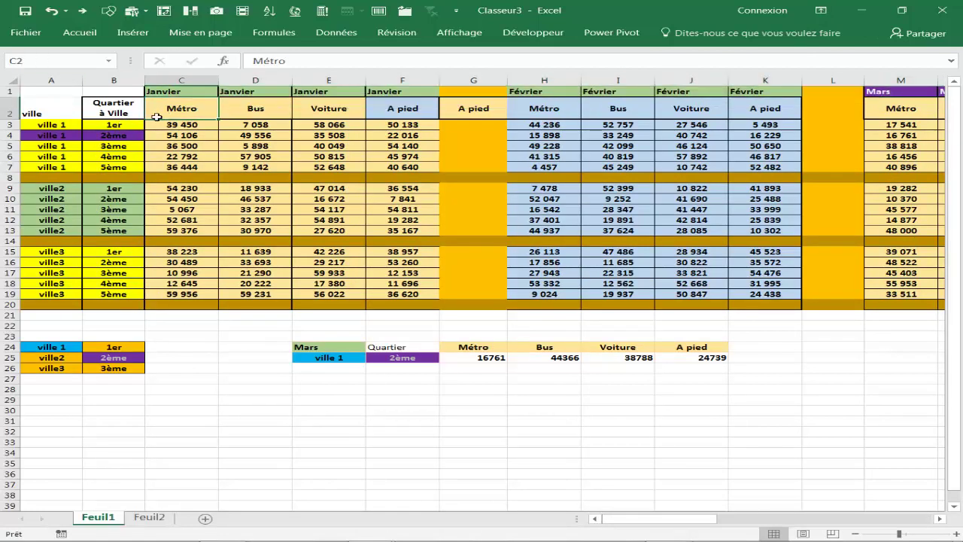
pyautogui.moveTo(674, 519); pyautogui.dragTo(888, 519)
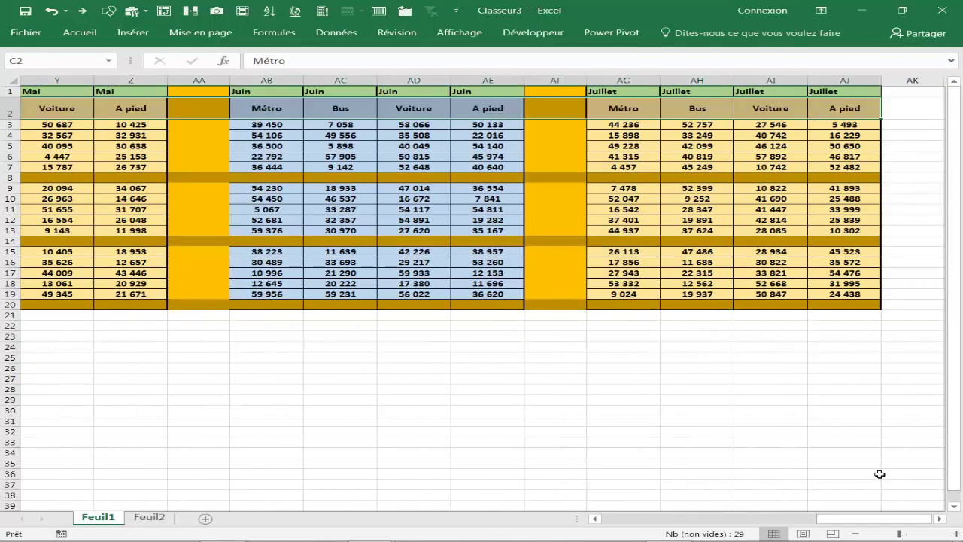
pyautogui.moveTo(850, 519); pyautogui.dragTo(602, 534)
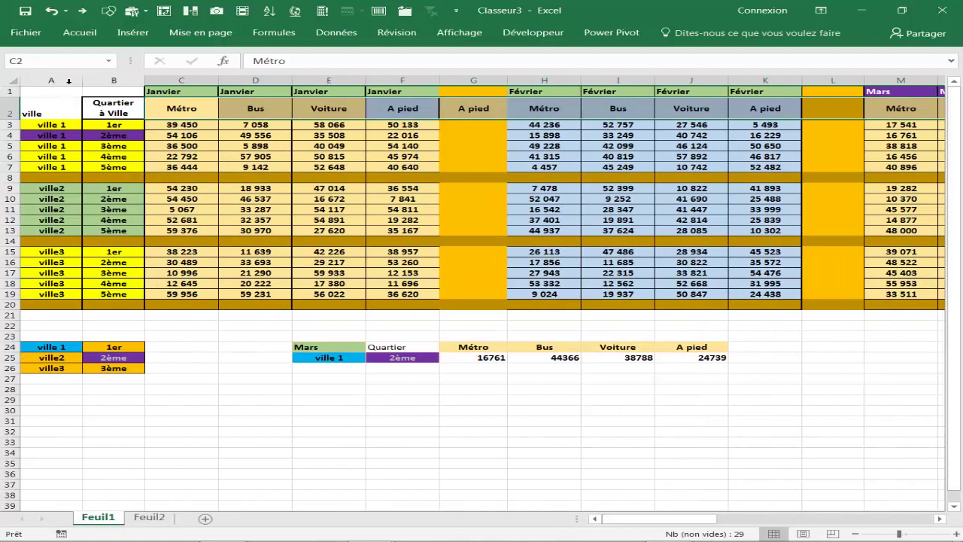
pyautogui.click(51, 63)
pyautogui.write('transport01')
pyautogui.press('Return')
# Step: Open the Gestionnaire de noms from the Formules ribbon
pyautogui.click(215, 218)
pyautogui.click(139, 402)
pyautogui.click(140, 410)
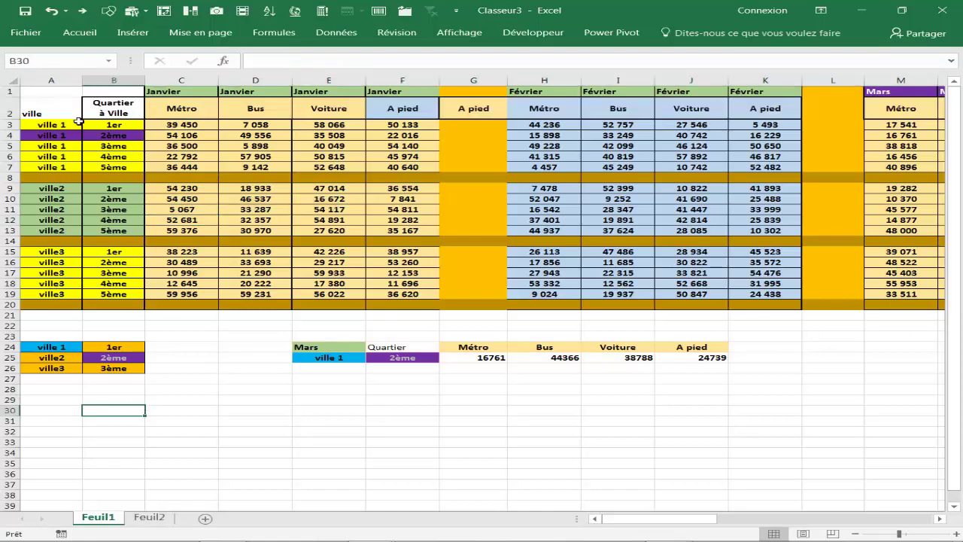
pyautogui.click(273, 32)
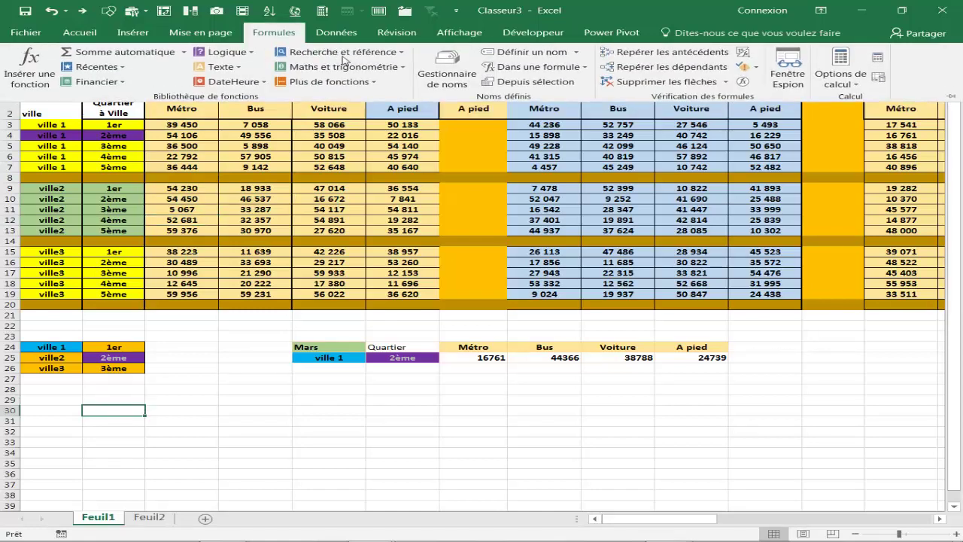
pyautogui.click(421, 76)
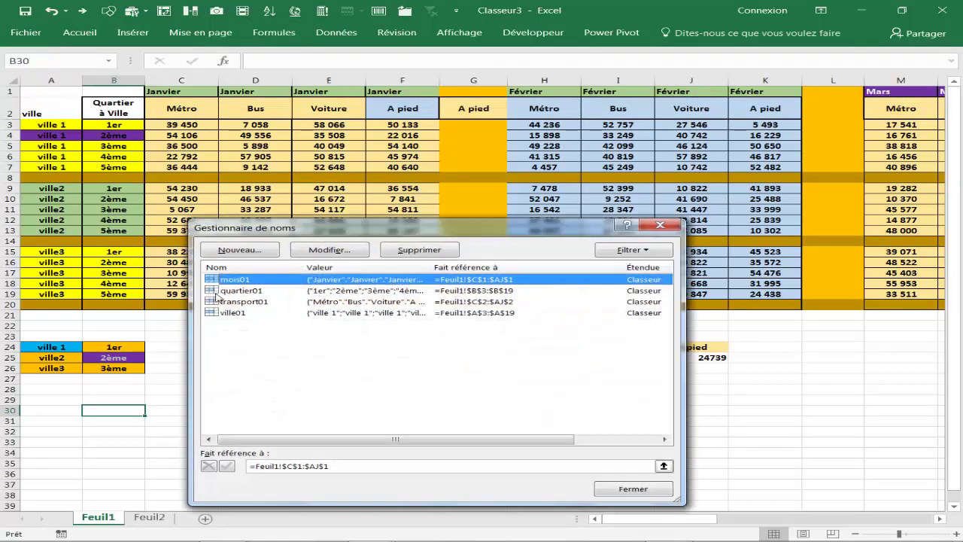
# Step: Preview the mois01, quartier01, transport01 and ville01 ranges, then close Gestionnaire de noms
pyautogui.click(290, 466)
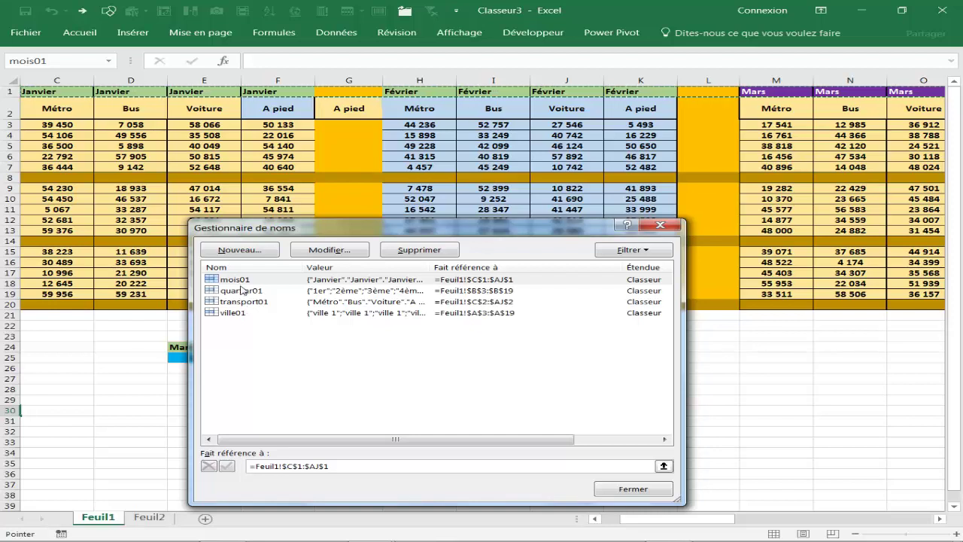
pyautogui.click(242, 290)
pyautogui.click(282, 466)
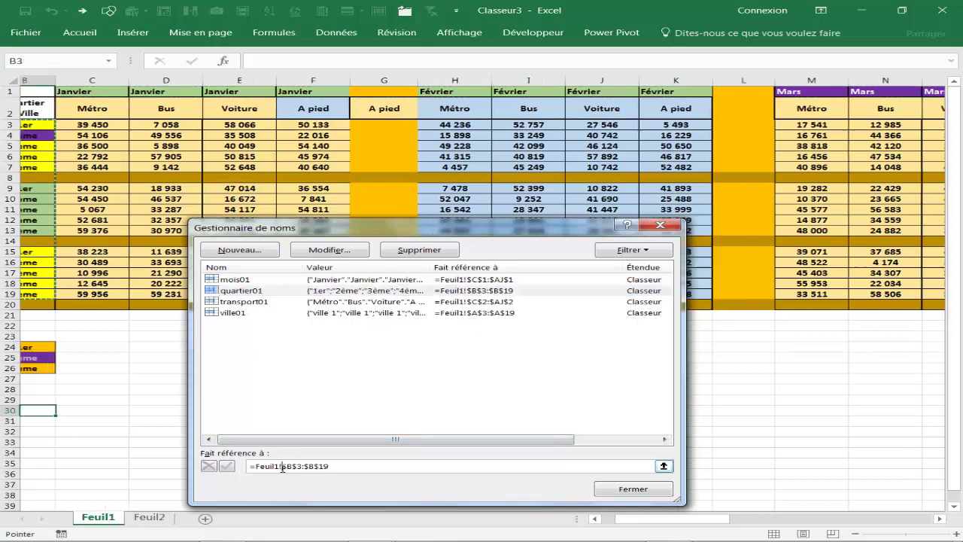
pyautogui.click(236, 304)
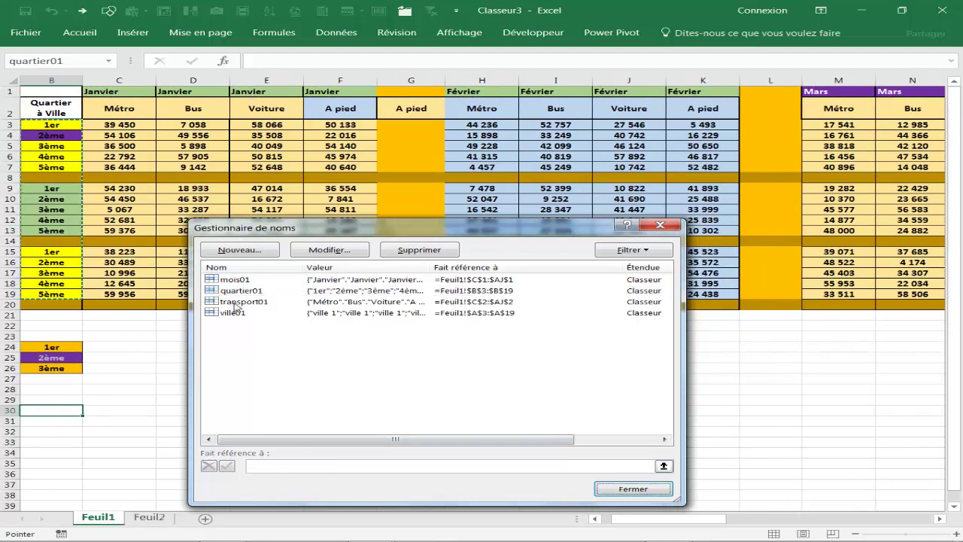
pyautogui.click(236, 302)
pyautogui.click(290, 467)
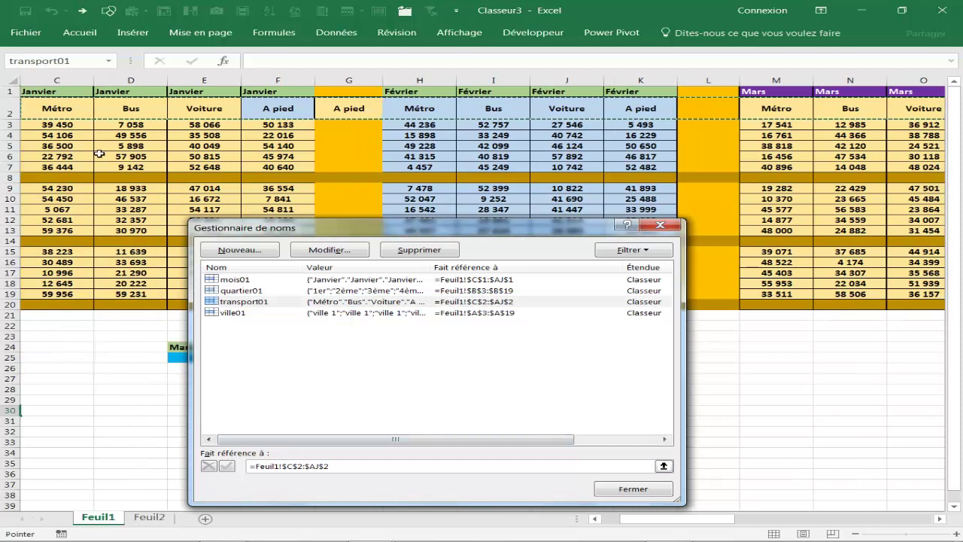
pyautogui.click(233, 312)
pyautogui.click(280, 467)
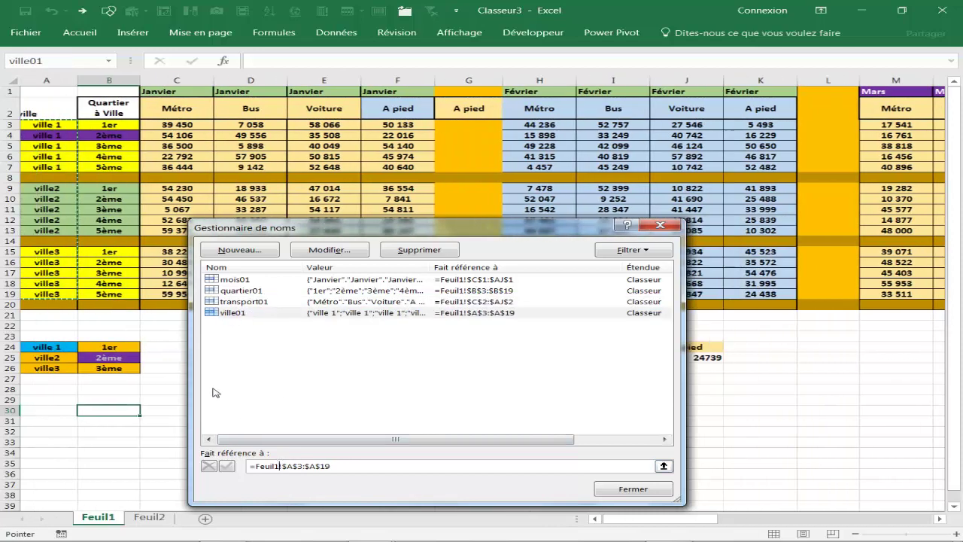
pyautogui.click(633, 489)
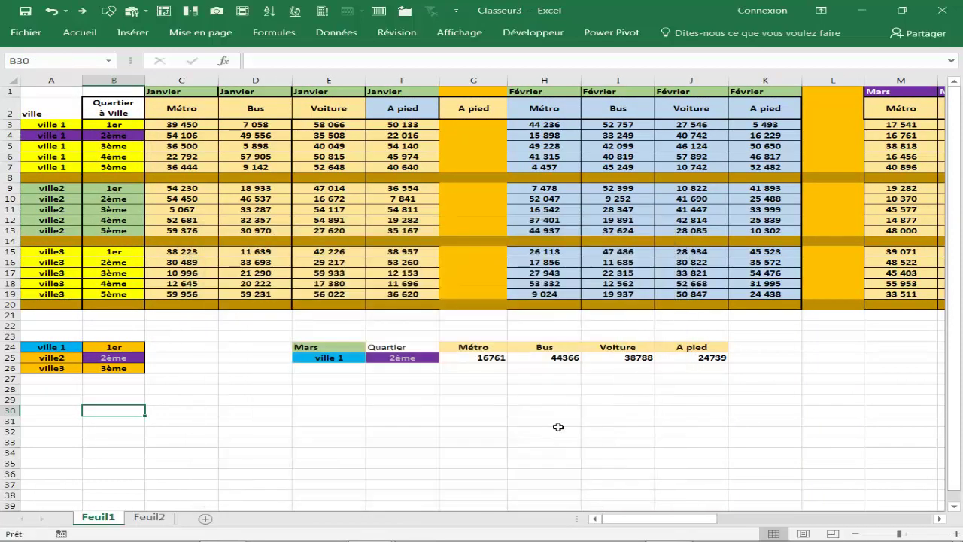
pyautogui.click(558, 425)
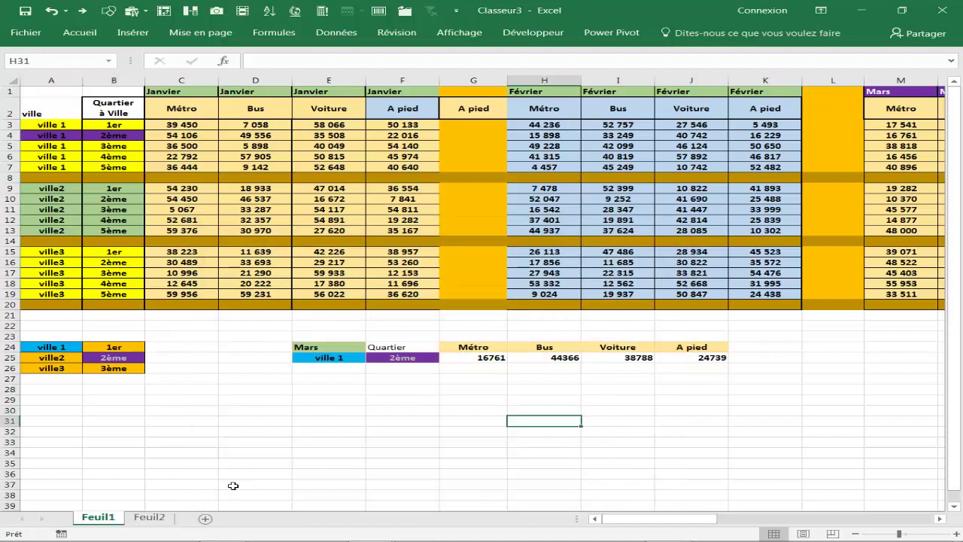
# Step: Name the city choice list A24:A26 ville02
pyautogui.click(226, 464)
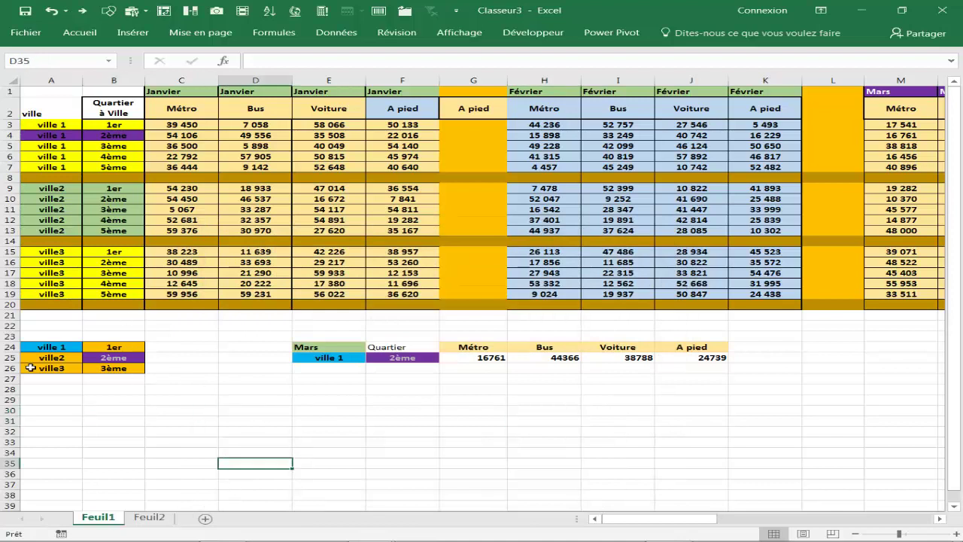
pyautogui.click(58, 348)
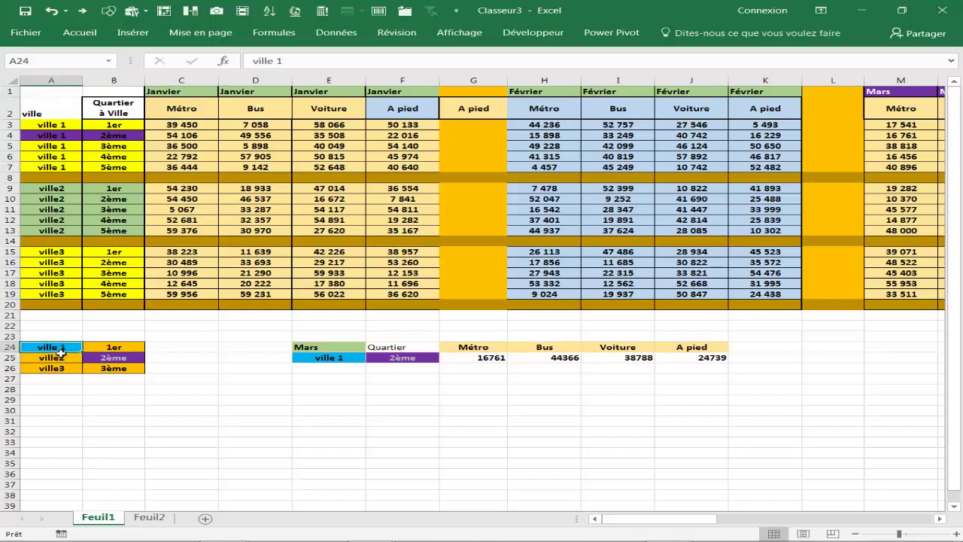
pyautogui.moveTo(61, 352); pyautogui.dragTo(61, 368)
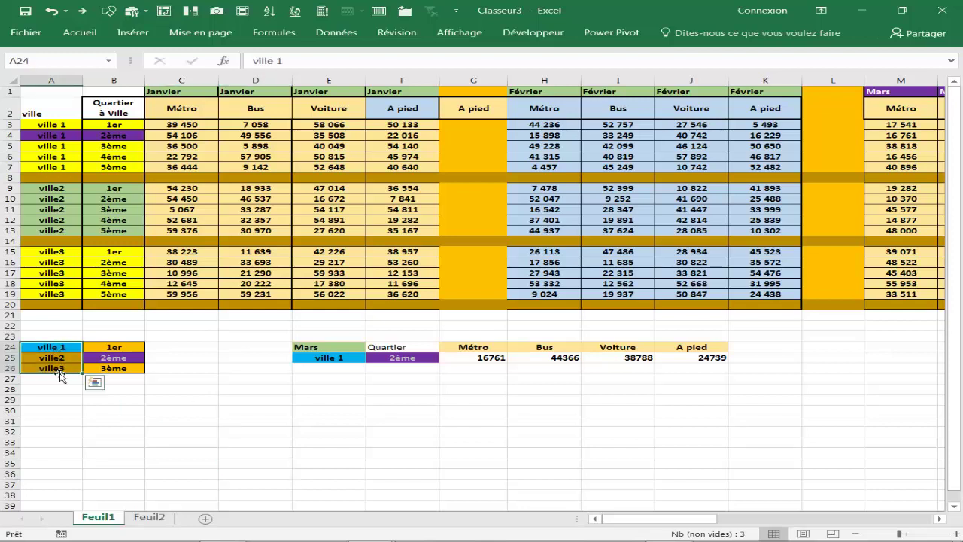
pyautogui.click(45, 58)
pyautogui.write('ville02')
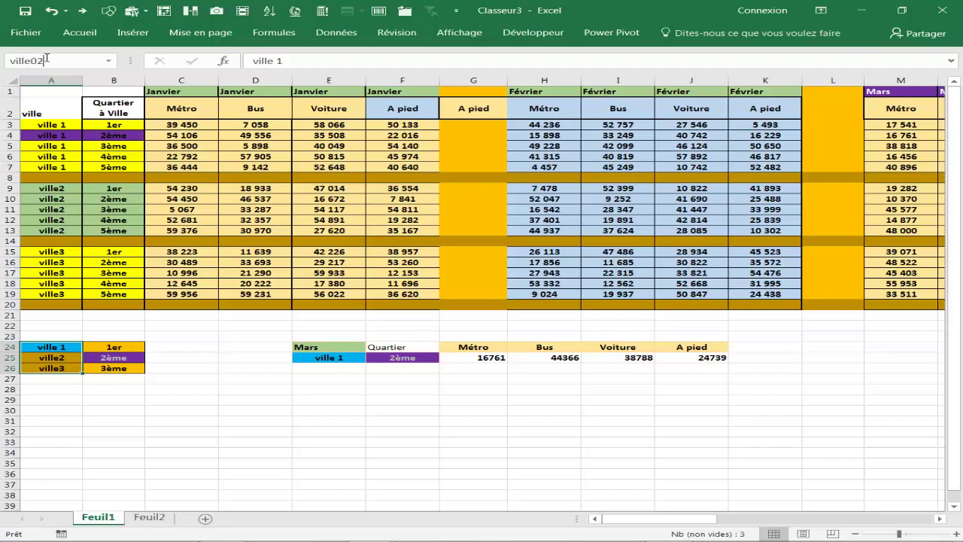
pyautogui.press('Return')
pyautogui.click(178, 379)
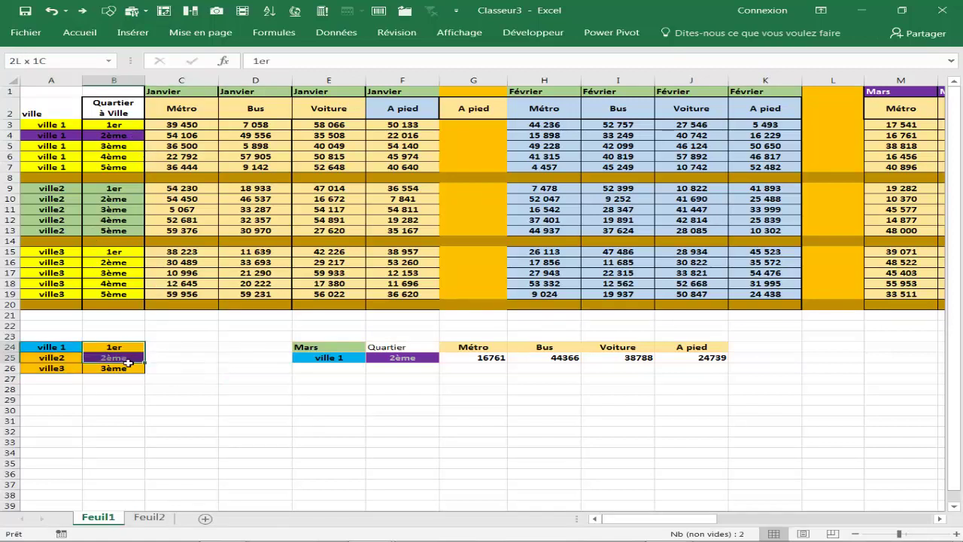
# Step: Name the district list 1er–5ème in B24:B28 quartier02
pyautogui.moveTo(126, 349); pyautogui.dragTo(146, 392)
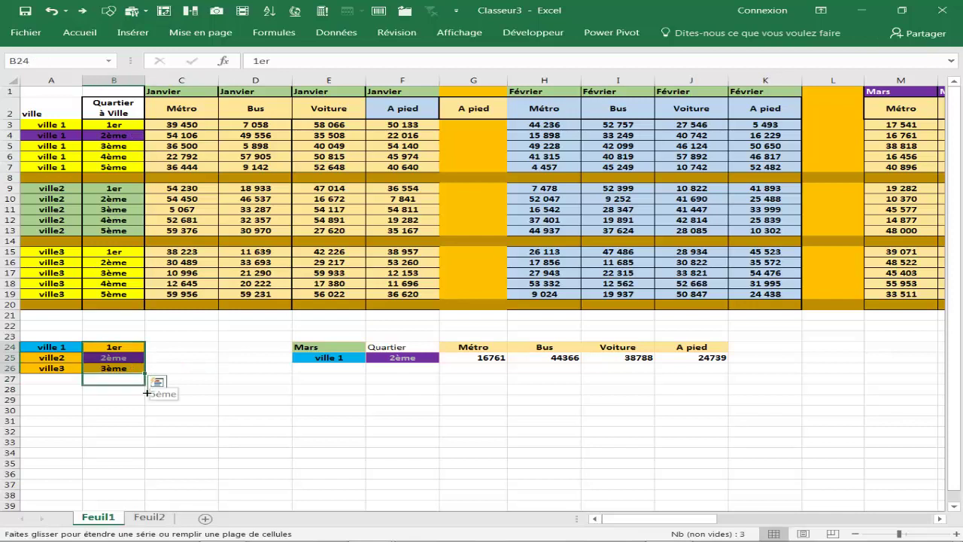
pyautogui.moveTo(128, 348); pyautogui.dragTo(126, 390)
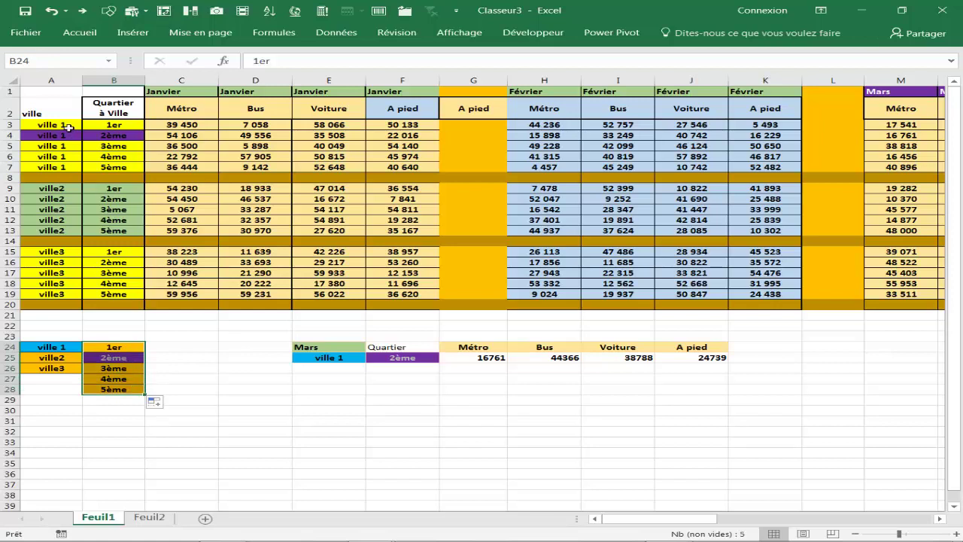
pyautogui.click(45, 63)
pyautogui.write('vi')
pyautogui.write('lle')
pyautogui.write('quartier0')
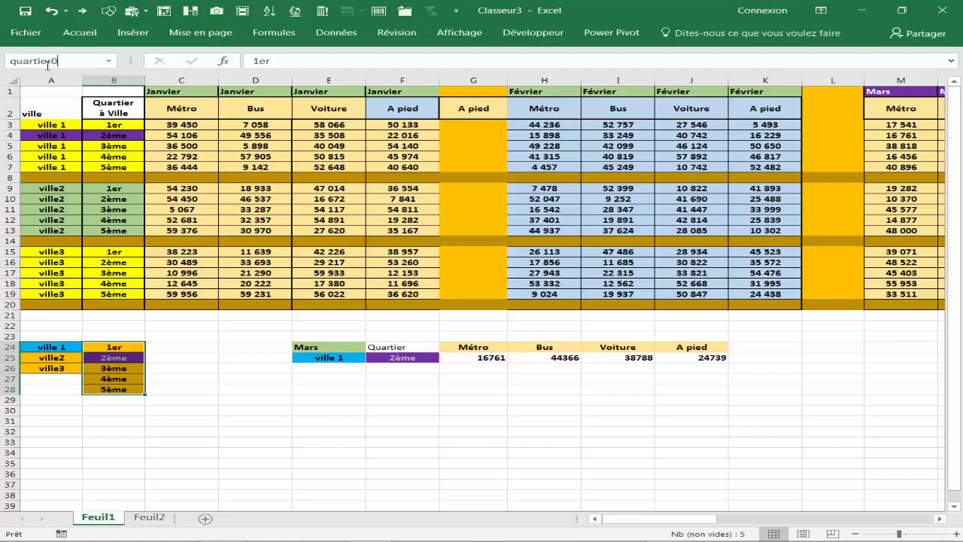
pyautogui.write('1')
pyautogui.press('Return')
pyautogui.click(295, 407)
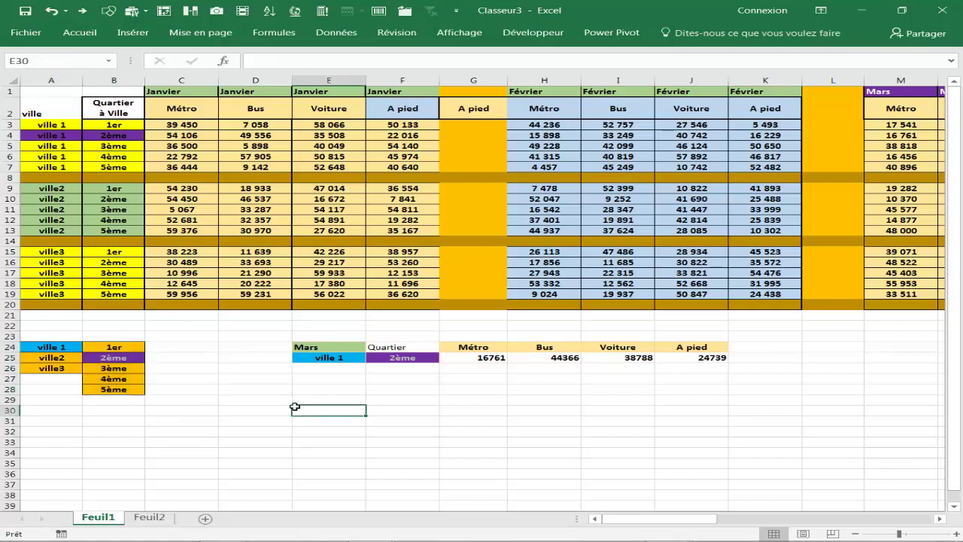
# Step: Fill months janvier to juillet down C24:C30, deleting the extra août and septembre
pyautogui.click(193, 347)
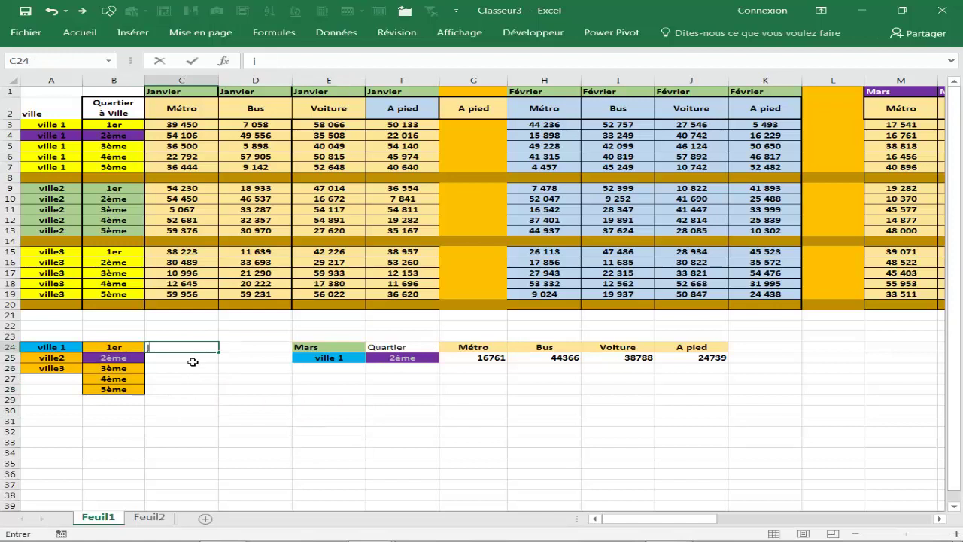
pyautogui.write('janvier')
pyautogui.click(201, 369)
pyautogui.click(209, 349)
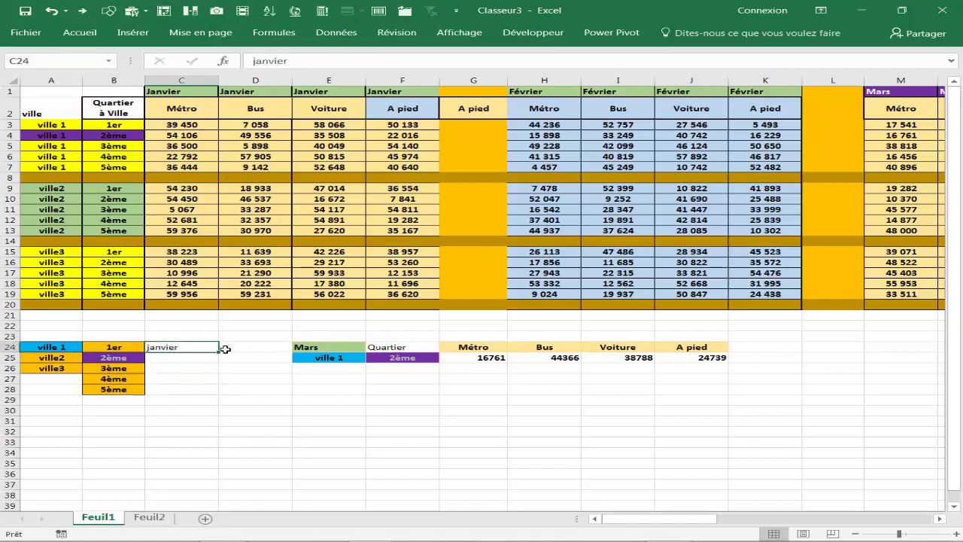
pyautogui.moveTo(220, 350); pyautogui.dragTo(194, 435)
pyautogui.press('Delete')
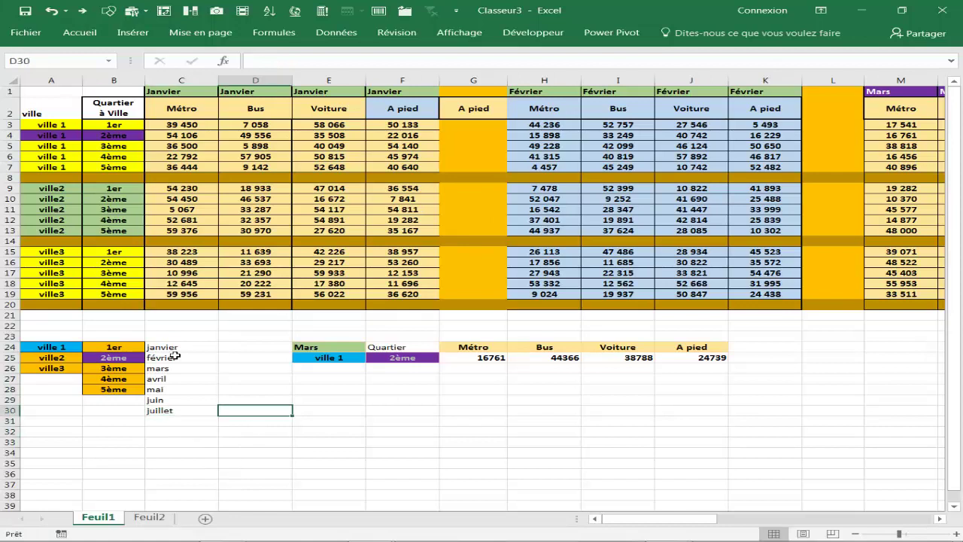
# Step: Name the month list C24:C30 mois02
pyautogui.click(181, 348)
pyautogui.moveTo(172, 391); pyautogui.dragTo(173, 410)
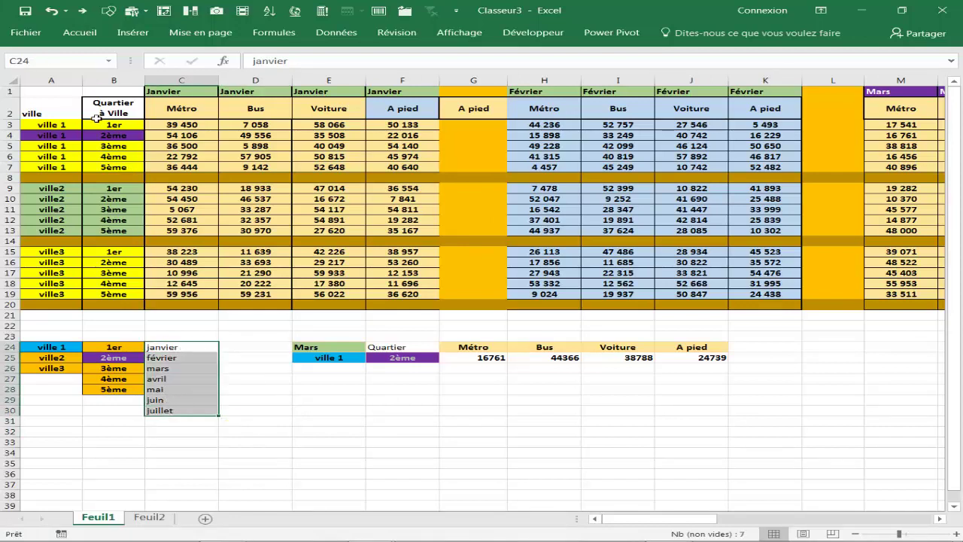
pyautogui.click(66, 61)
pyautogui.write('mois02')
pyautogui.press('Return')
pyautogui.moveTo(335, 399); pyautogui.dragTo(335, 411)
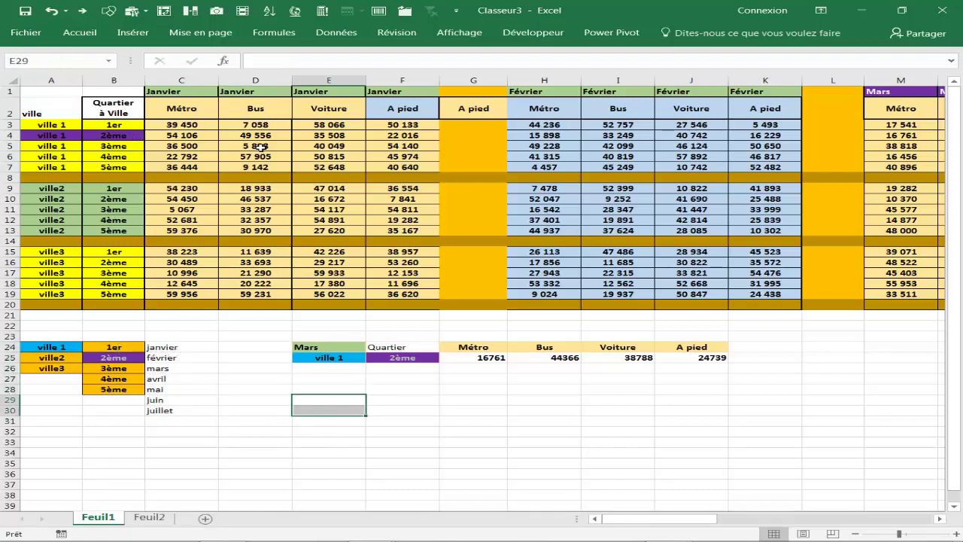
# Step: Check the summary inputs: Mars in E24, ville 1 in E25, 2ème in F25
pyautogui.click(443, 398)
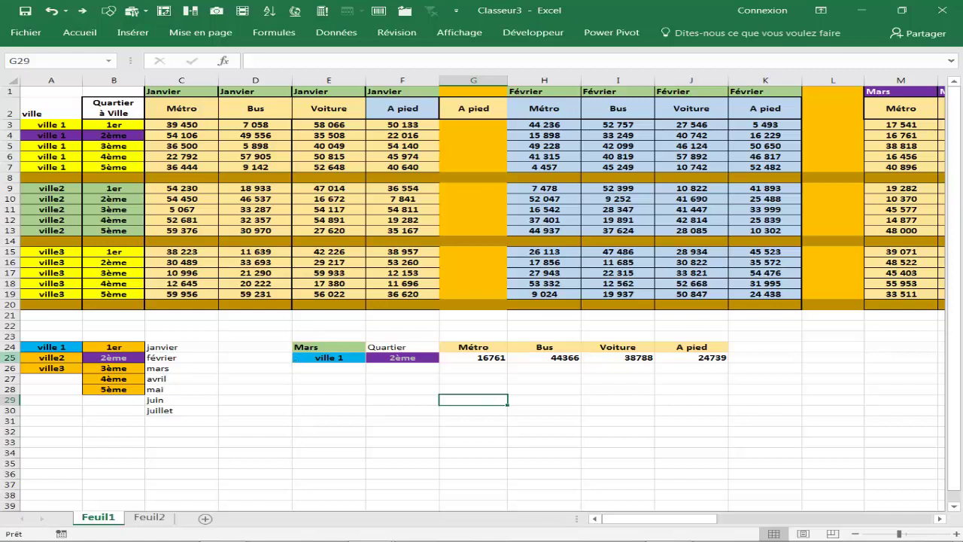
pyautogui.click(325, 357)
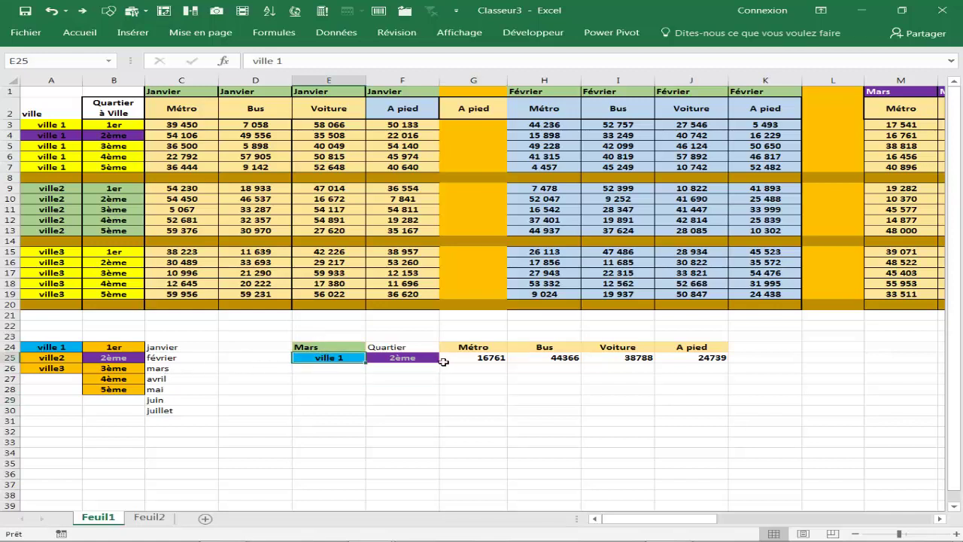
pyautogui.click(419, 360)
pyautogui.click(396, 379)
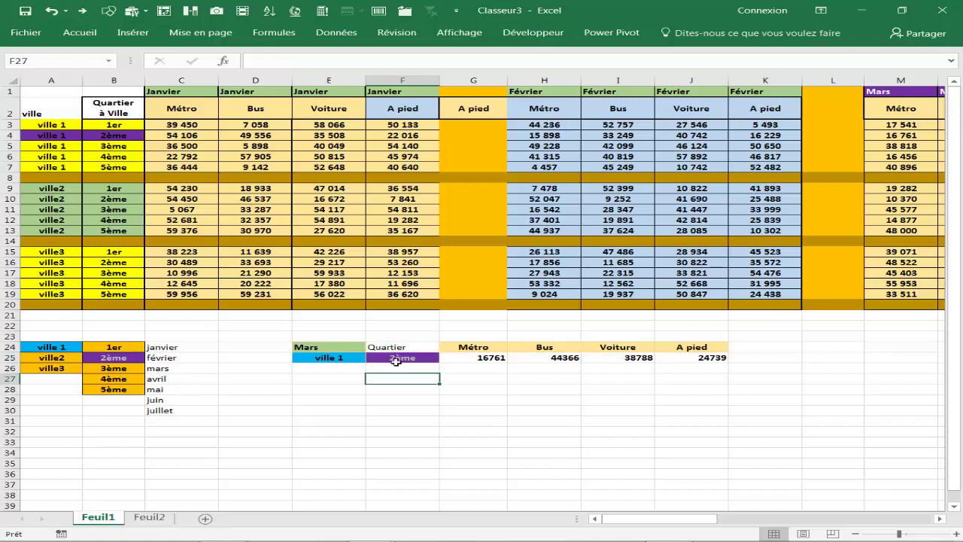
pyautogui.click(396, 359)
pyautogui.click(393, 347)
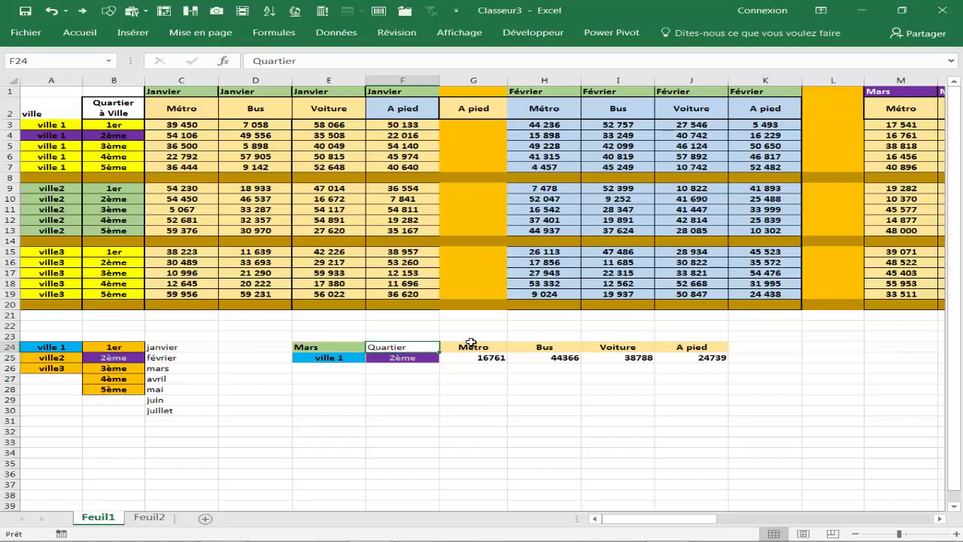
pyautogui.click(329, 347)
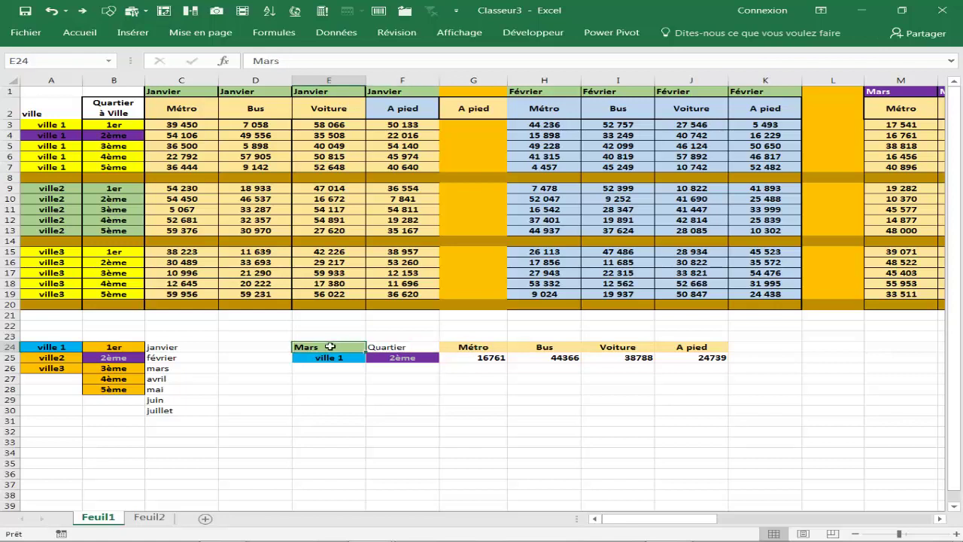
pyautogui.click(311, 378)
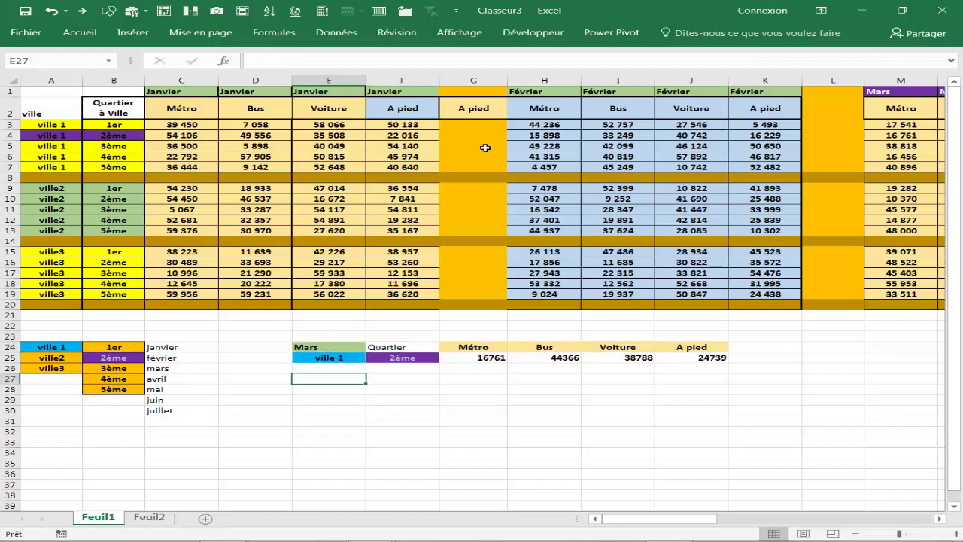
# Step: Open the VBA editor and create Feuil1's empty Worksheet_SelectionChange procedure
pyautogui.click(506, 33)
pyautogui.click(21, 71)
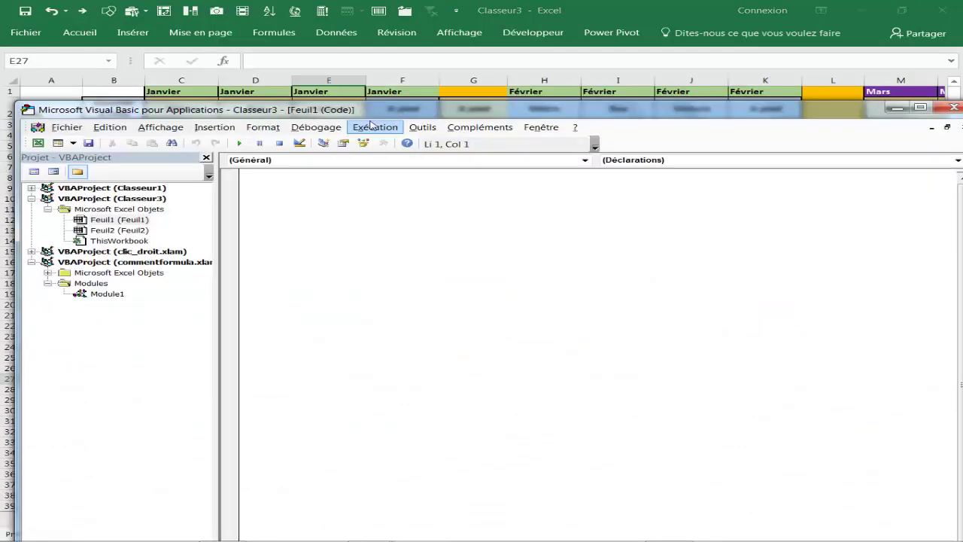
pyautogui.moveTo(385, 175)
pyautogui.mouseDown()
pyautogui.moveTo(317, 178)
pyautogui.moveTo(540, 173)
pyautogui.mouseUp()
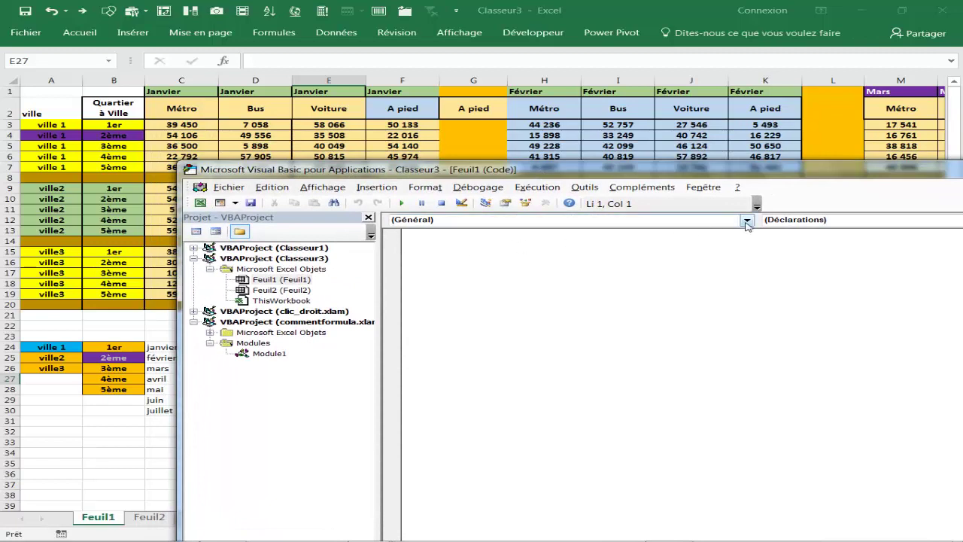
pyautogui.click(747, 219)
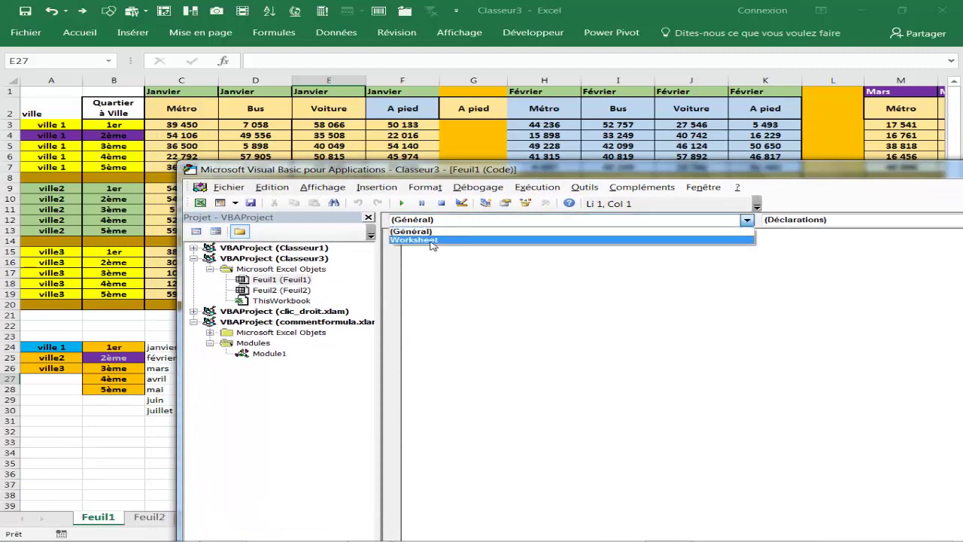
pyautogui.click(431, 241)
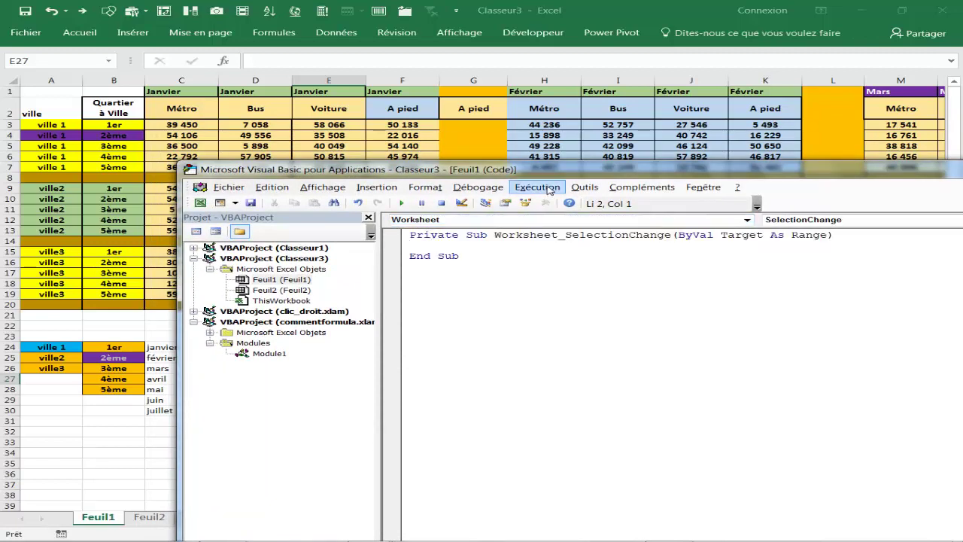
pyautogui.moveTo(549, 169); pyautogui.dragTo(492, 323)
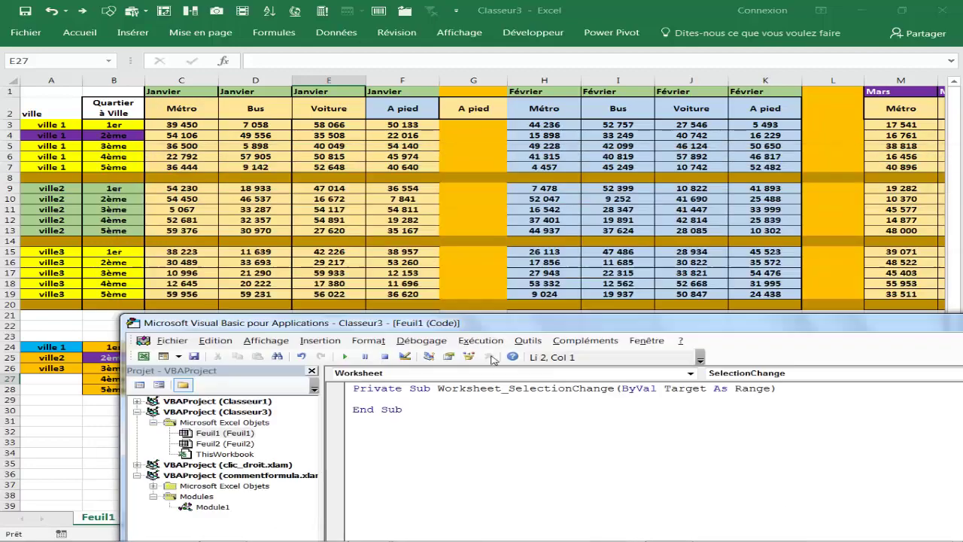
pyautogui.moveTo(493, 359); pyautogui.dragTo(419, 330)
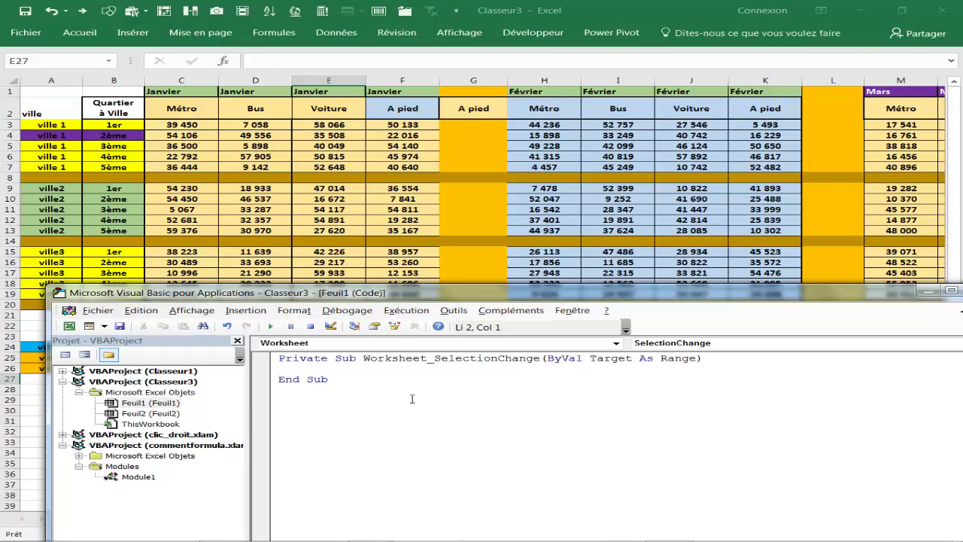
# Step: Write the If line testing whether ActiveCell intersects [ville01]
pyautogui.write('if')
pyautogui.write('t intersec')
pyautogui.write('t(')
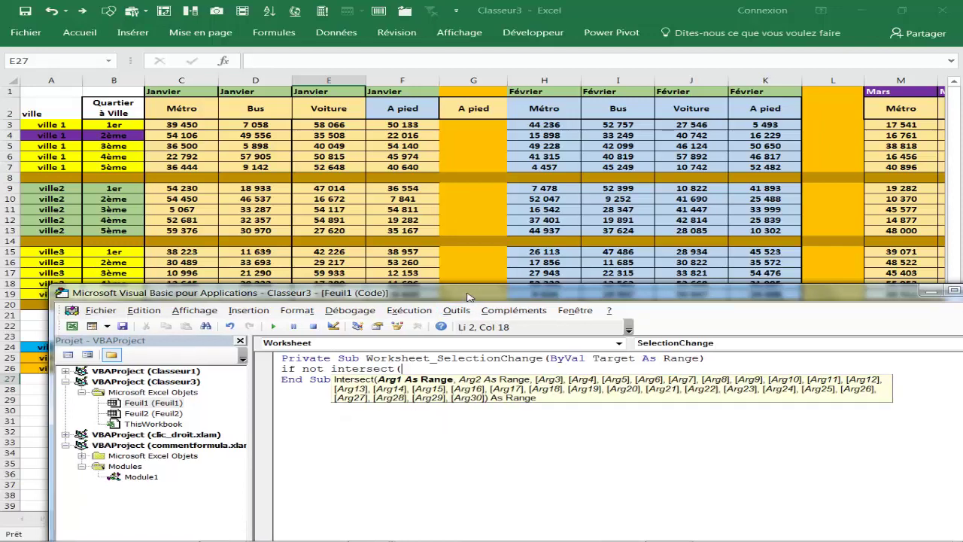
pyautogui.moveTo(465, 295); pyautogui.dragTo(418, 259)
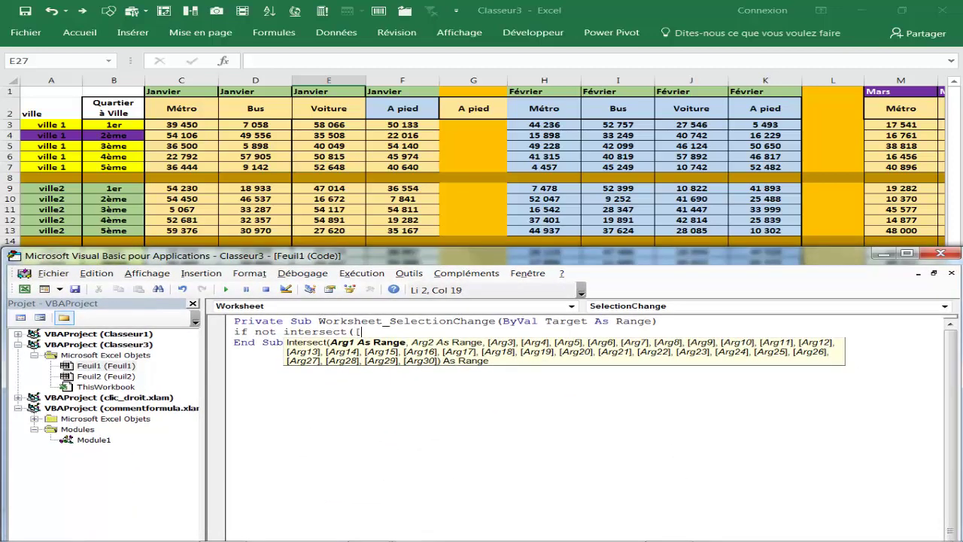
pyautogui.write('ville')
pyautogui.write('01]')
pyautogui.write(',')
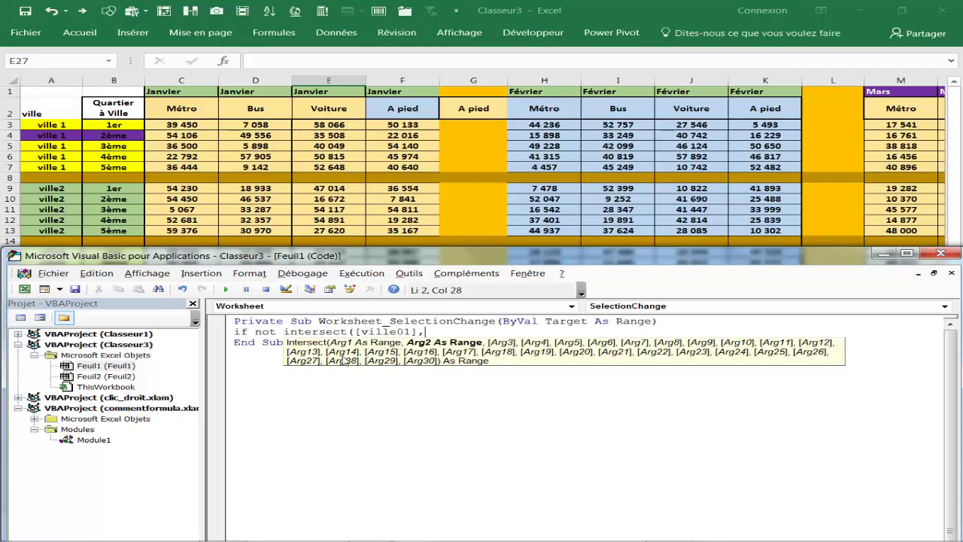
pyautogui.write('ac')
pyautogui.press('BackSpace')
pyautogui.write('ve')
pyautogui.write('cell')
pyautogui.write(')is noth')
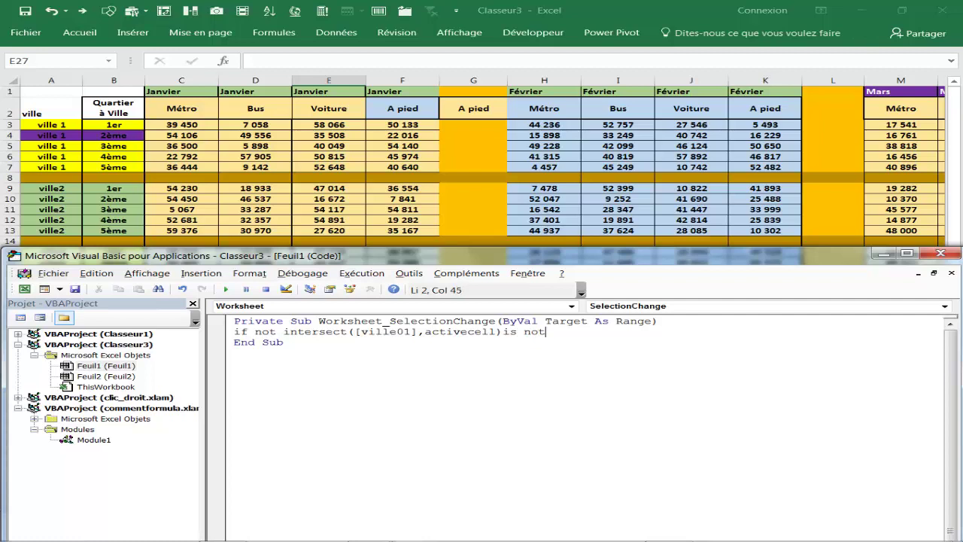
pyautogui.write('in')
pyautogui.write('g teh')
pyautogui.press('Return')
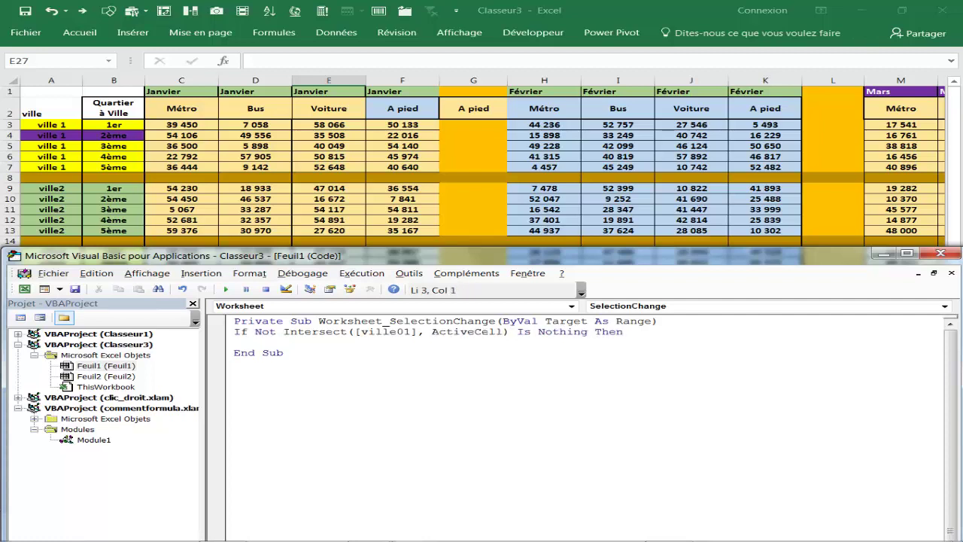
# Step: Add the line Range("e25").Value = ActiveCell.Value inside the If block
pyautogui.moveTo(628, 262)
pyautogui.mouseDown()
pyautogui.moveTo(580, 398)
pyautogui.moveTo(562, 393)
pyautogui.moveTo(592, 306)
pyautogui.moveTo(533, 265)
pyautogui.moveTo(544, 383)
pyautogui.mouseUp()
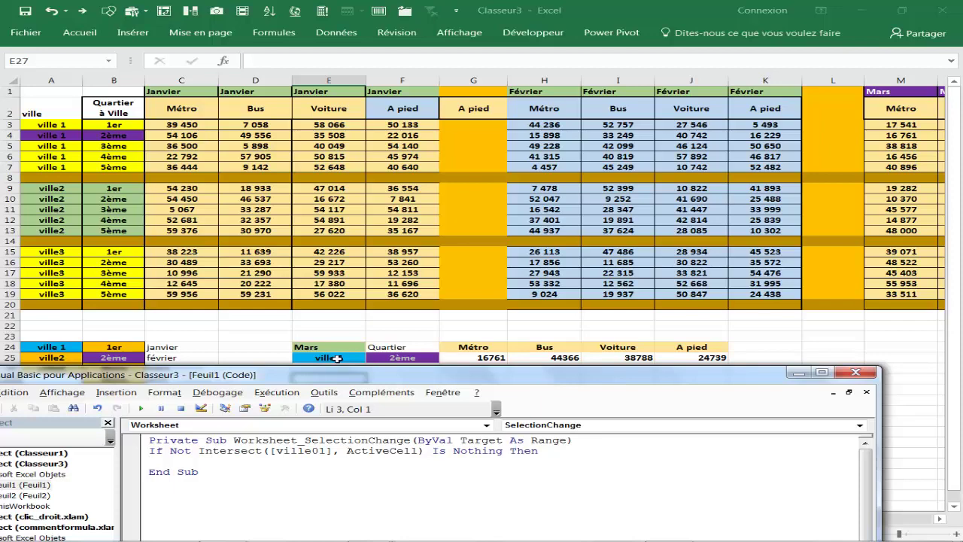
pyautogui.moveTo(398, 382); pyautogui.dragTo(511, 265)
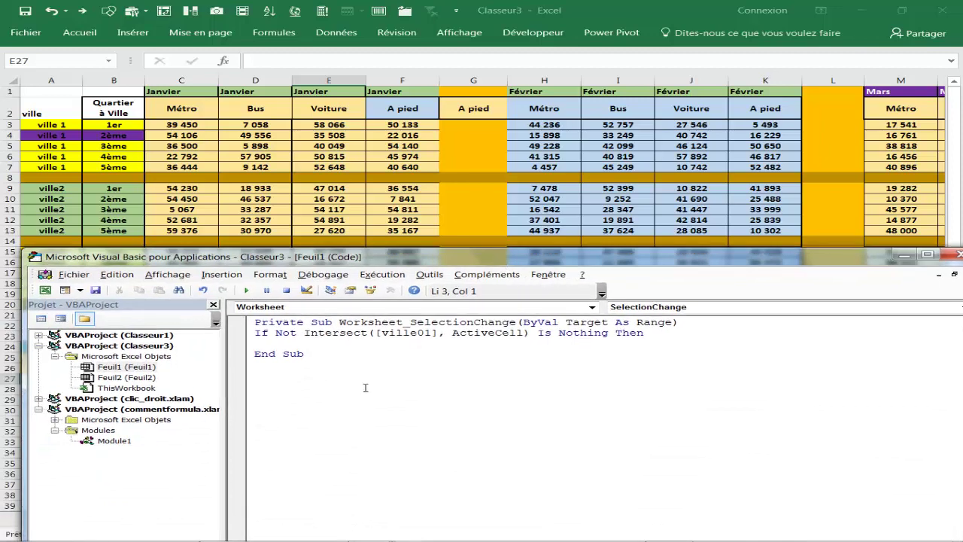
pyautogui.moveTo(443, 259)
pyautogui.mouseDown()
pyautogui.moveTo(406, 374)
pyautogui.moveTo(461, 276)
pyautogui.mouseUp()
pyautogui.write('rang')
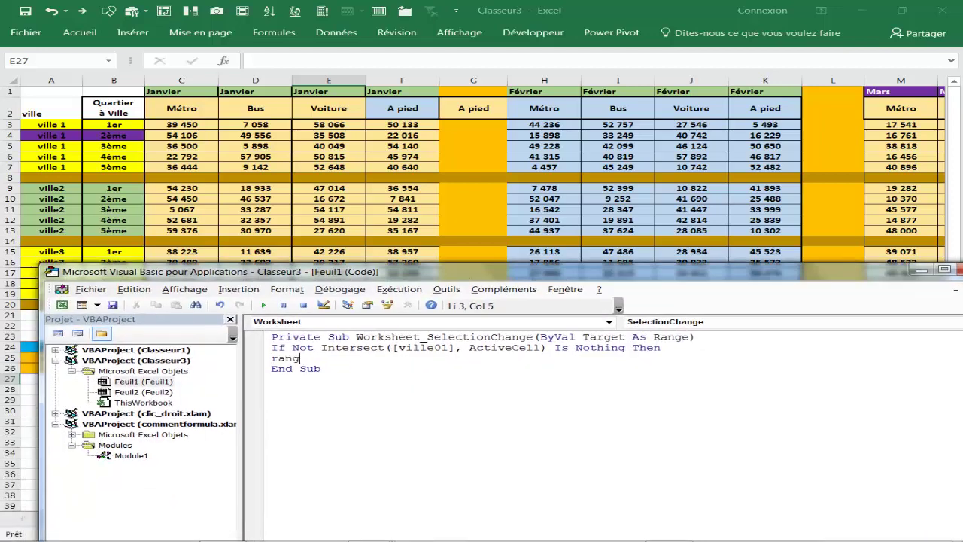
pyautogui.write('e("')
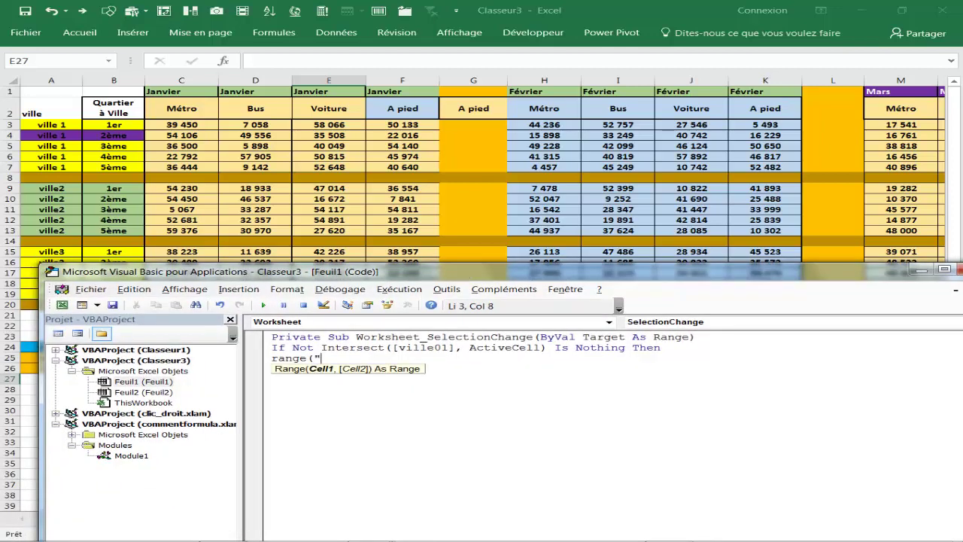
pyautogui.write('e25")')
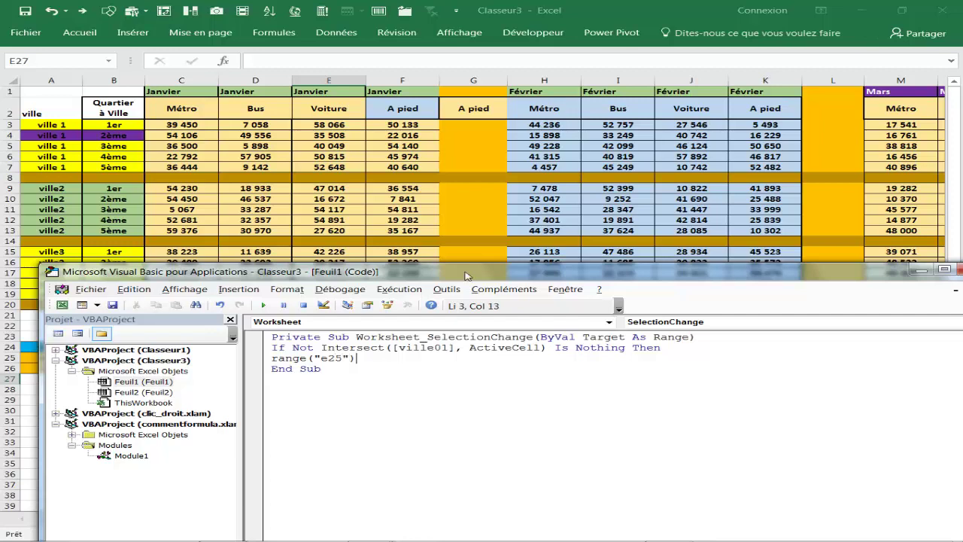
pyautogui.write('.')
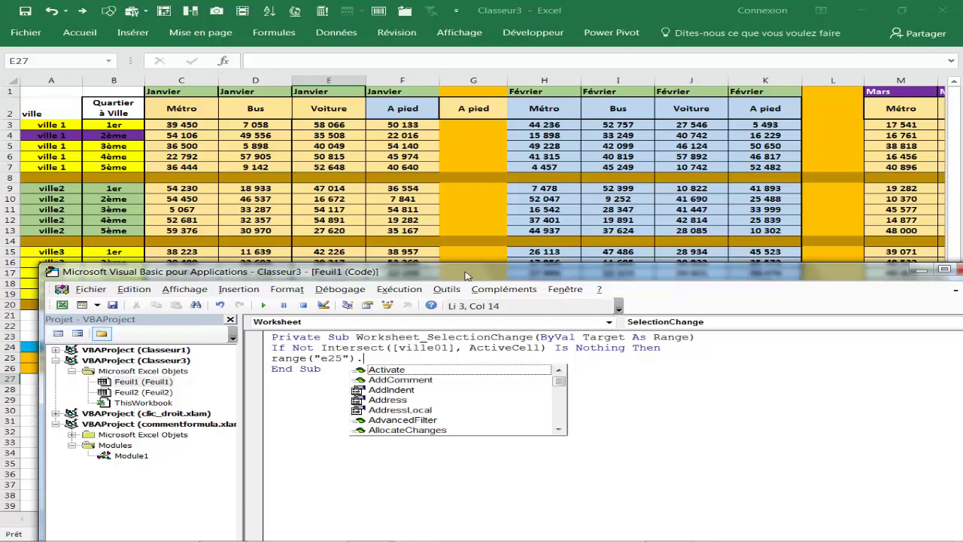
pyautogui.write('valu')
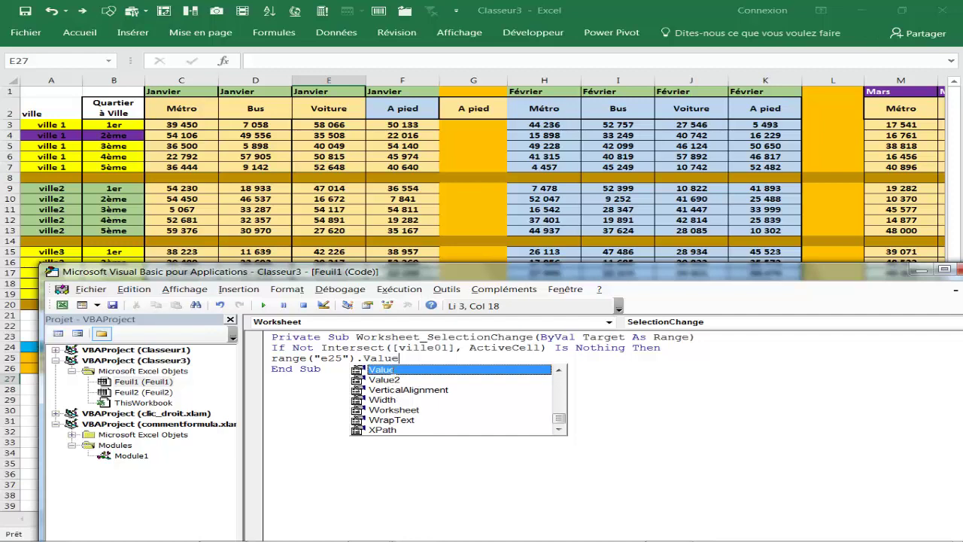
pyautogui.doubleClick(397, 370)
pyautogui.write('=acti')
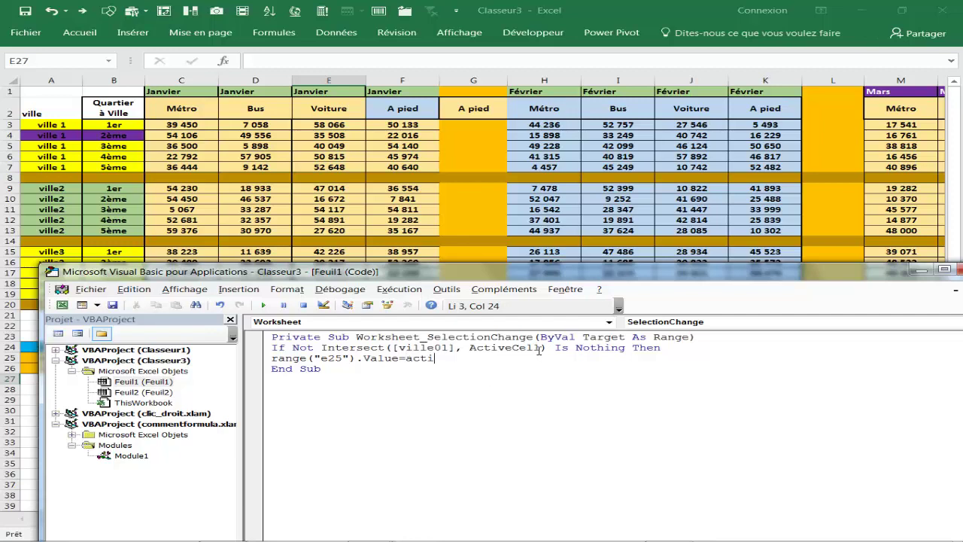
pyautogui.moveTo(539, 348)
pyautogui.mouseDown()
pyautogui.moveTo(469, 348)
pyautogui.moveTo(436, 390)
pyautogui.mouseUp()
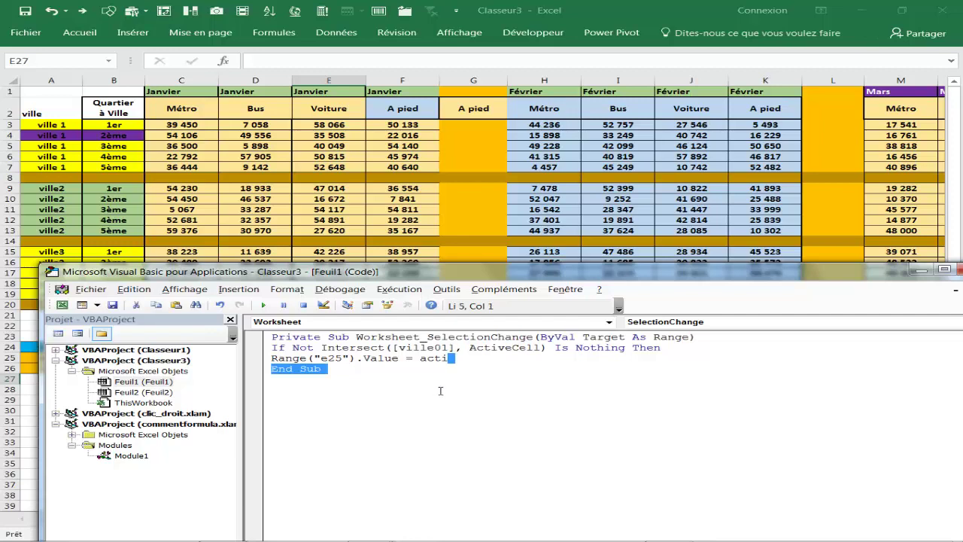
pyautogui.click(454, 359)
pyautogui.press('BackSpace')
pyautogui.press('BackSpace')
pyautogui.press('BackSpace')
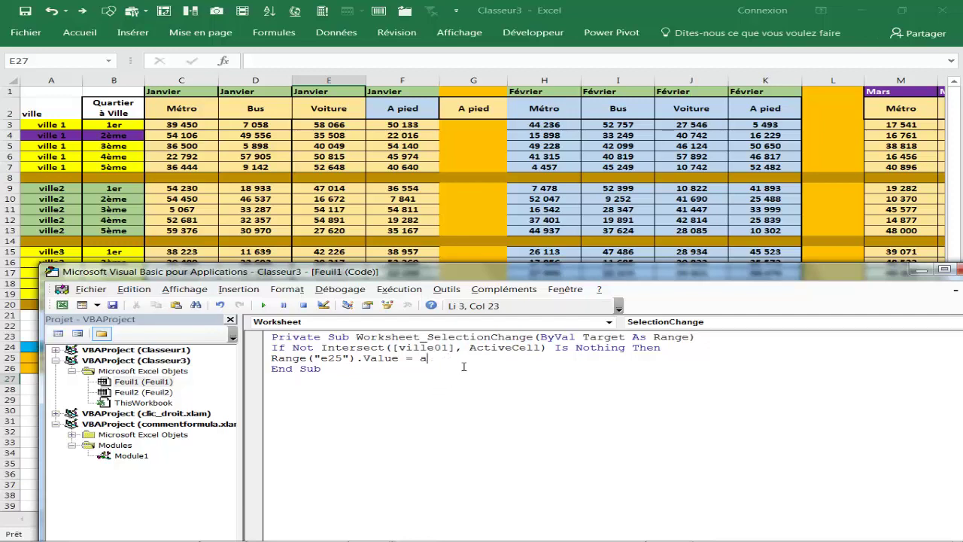
pyautogui.press('BackSpace')
pyautogui.write('ActiveCell')
pyautogui.write('.')
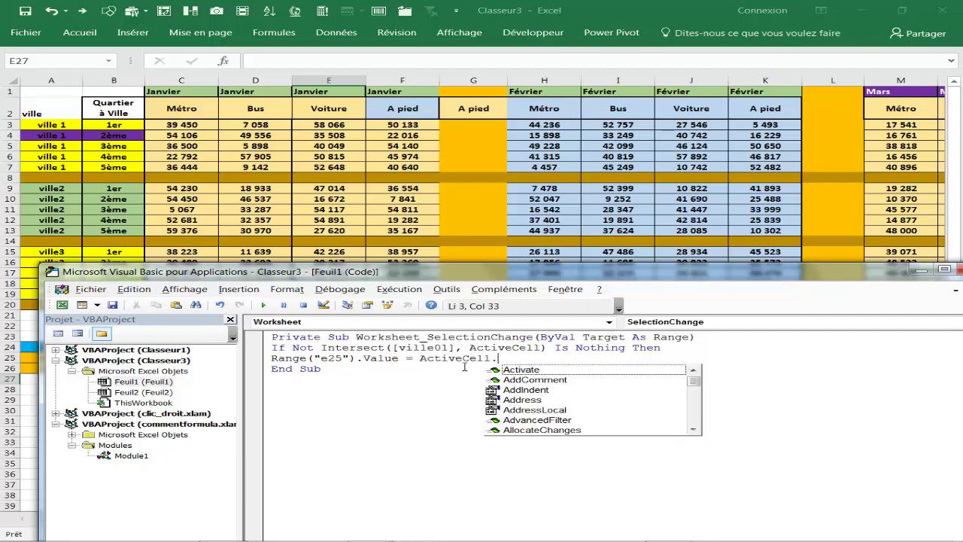
pyautogui.write('value')
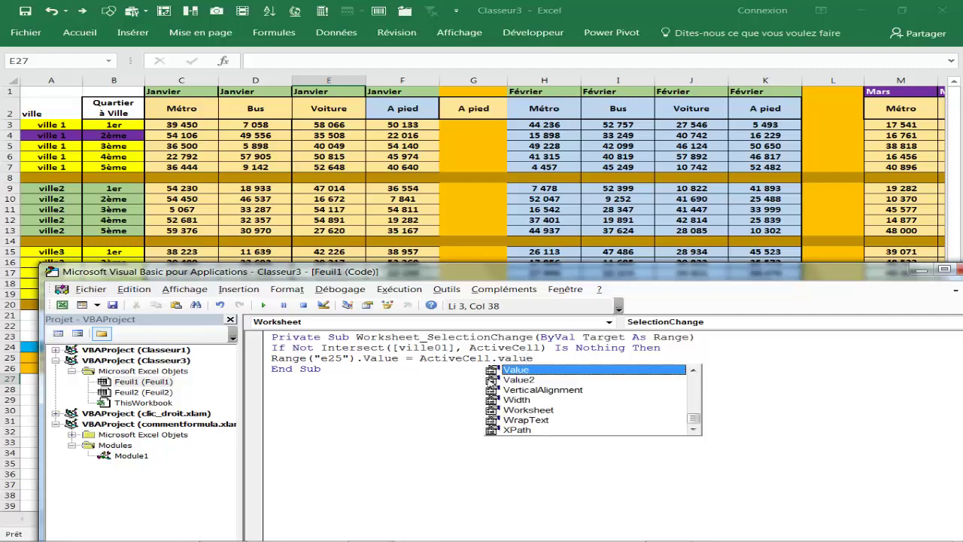
pyautogui.doubleClick(527, 368)
pyautogui.press('Return')
pyautogui.write('end')
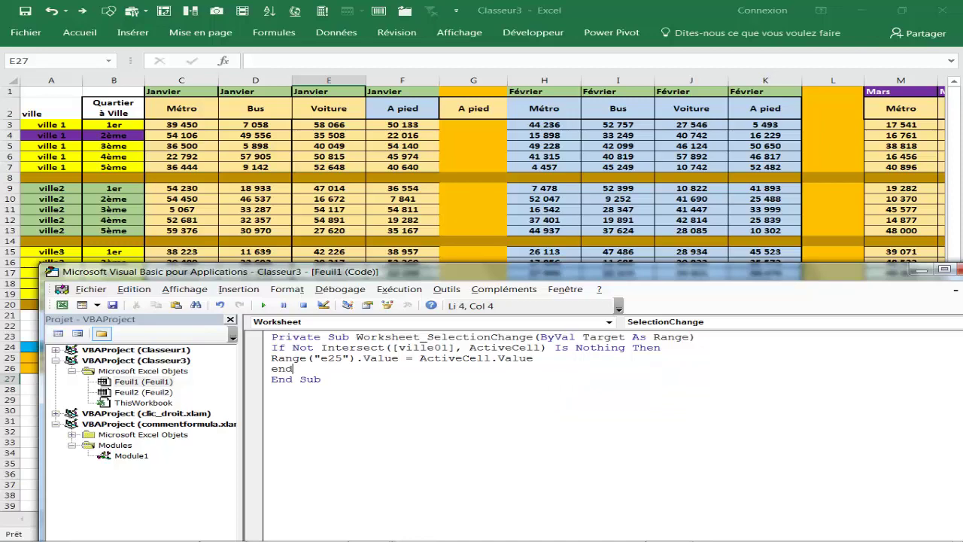
# Step: Close the block with End If before End Sub
pyautogui.write('if')
pyautogui.click(455, 438)
pyautogui.moveTo(812, 272); pyautogui.dragTo(709, 282)
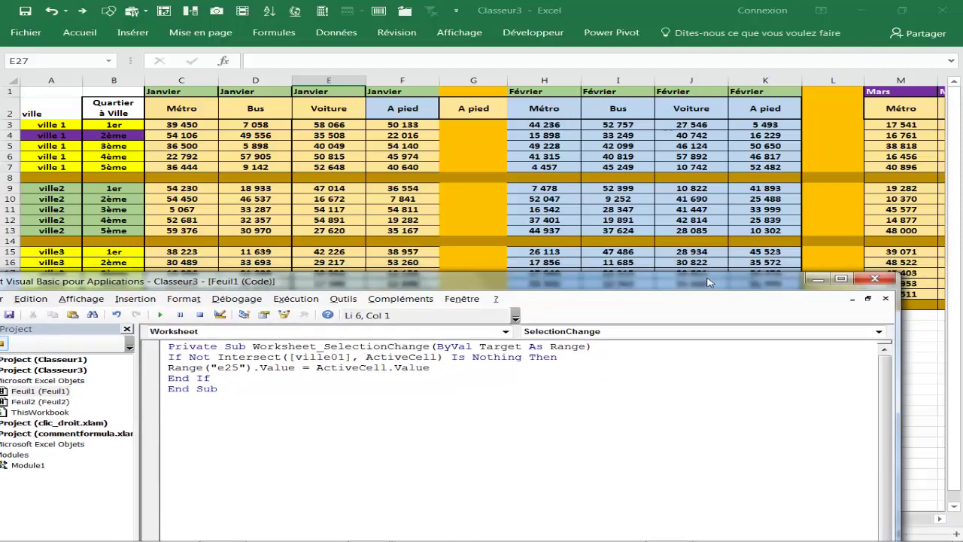
# Step: Back on the sheet, test ville2, then give cell E25 a black fill
pyautogui.click(874, 280)
pyautogui.click(53, 209)
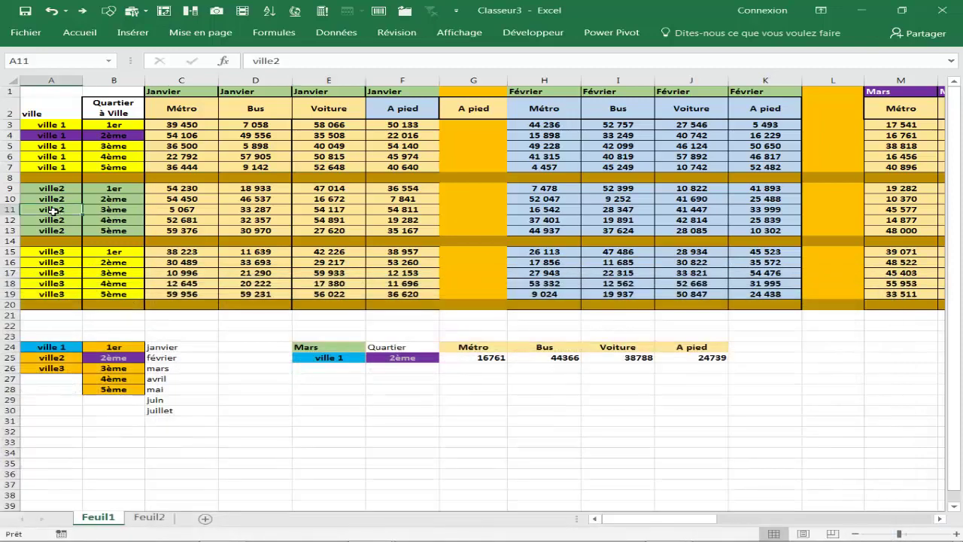
pyautogui.click(343, 359)
pyautogui.rightClick(343, 359)
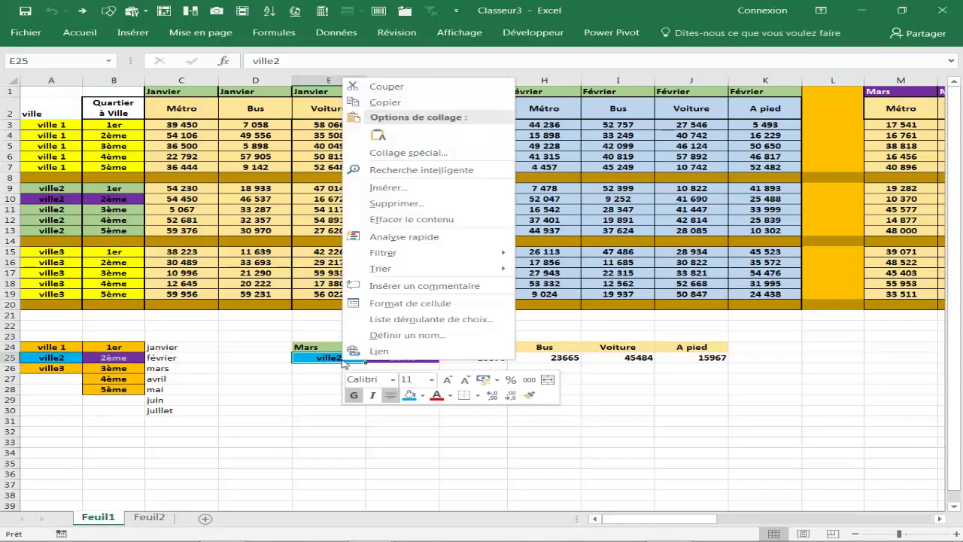
pyautogui.click(423, 396)
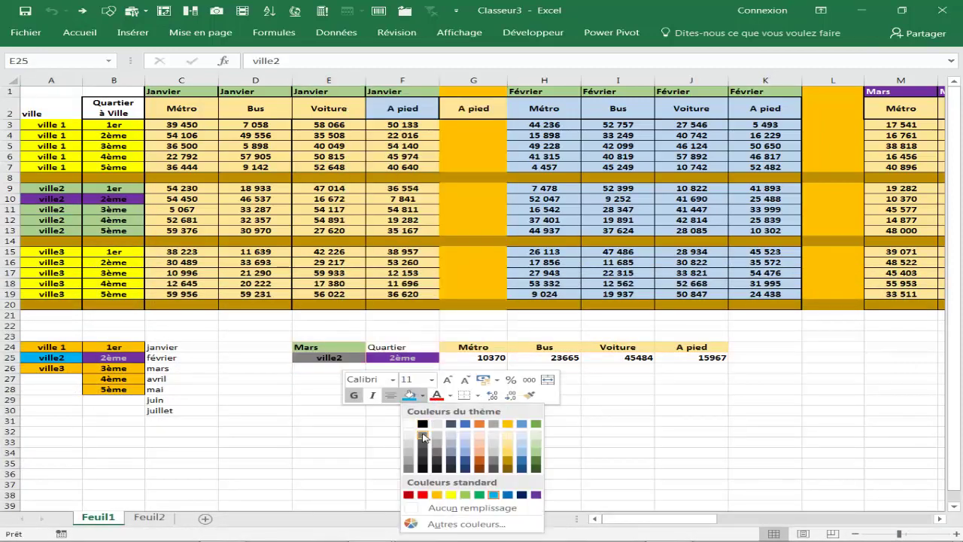
pyautogui.click(422, 424)
pyautogui.click(436, 395)
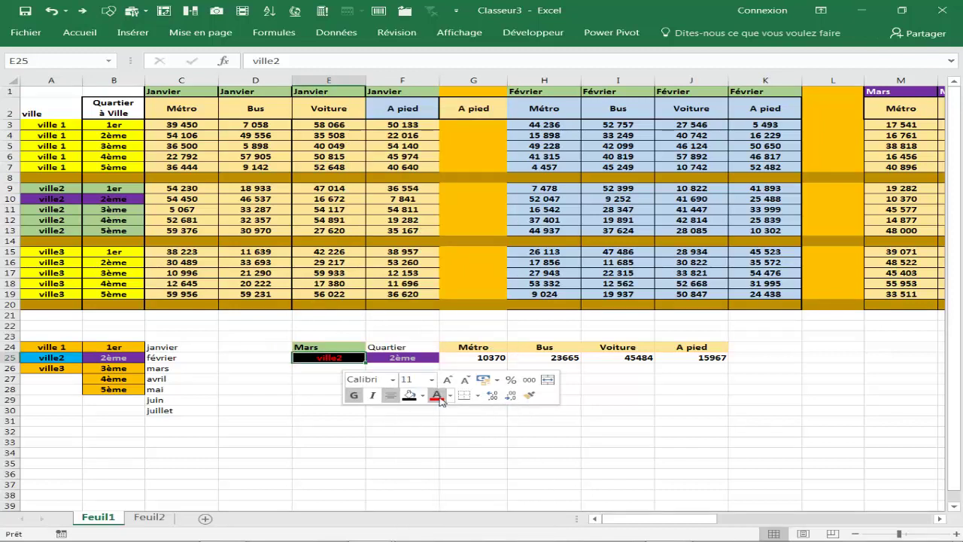
pyautogui.click(255, 399)
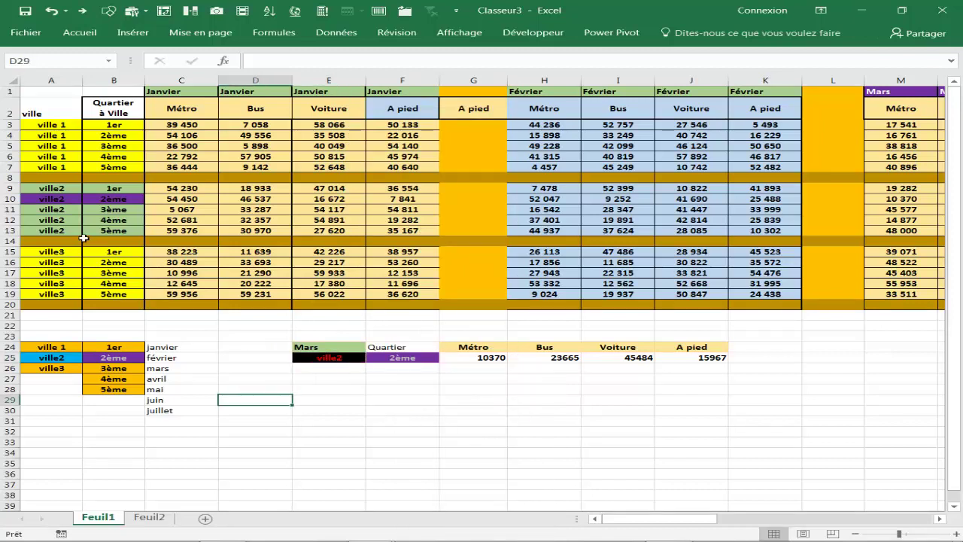
# Step: After checking ville3 and ville 1, make E25's text white and two sizes larger
pyautogui.click(51, 262)
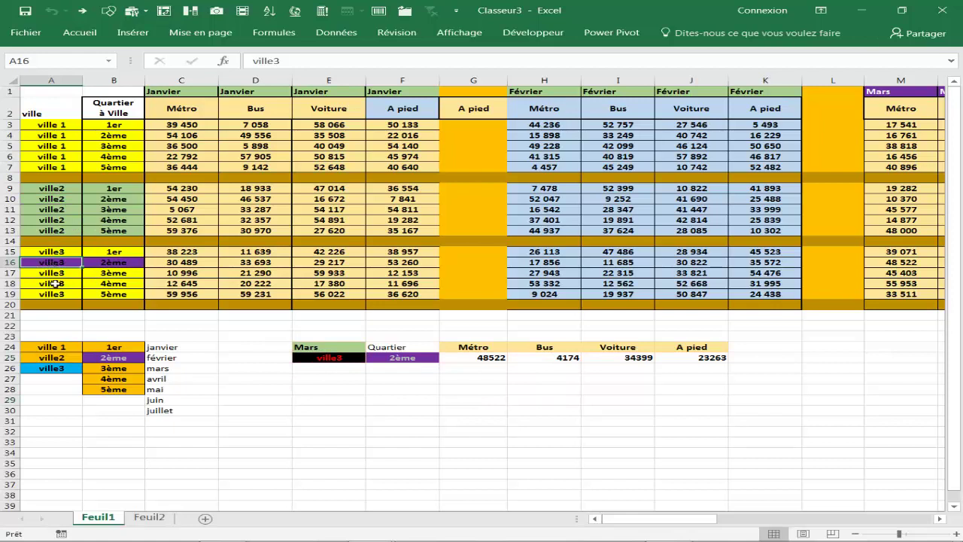
pyautogui.click(51, 154)
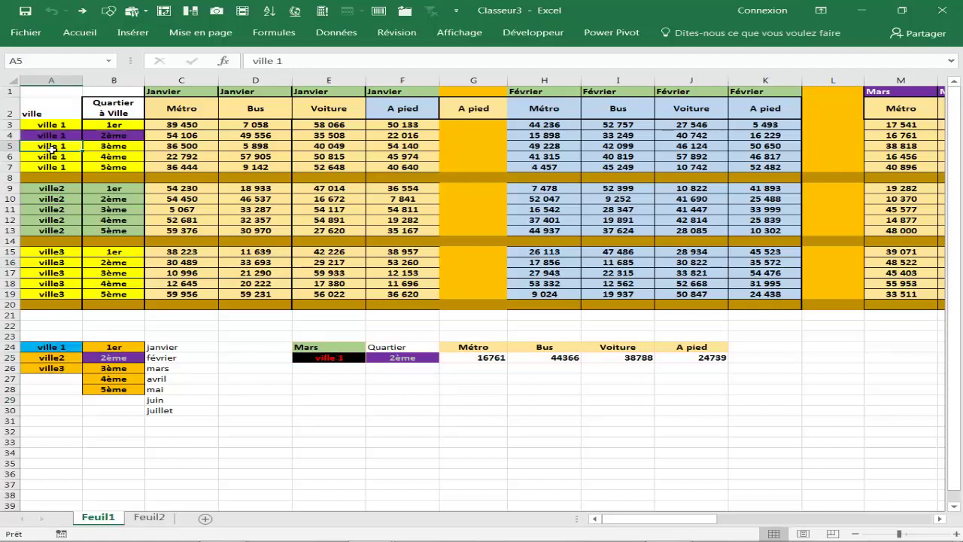
pyautogui.rightClick(322, 360)
pyautogui.click(428, 397)
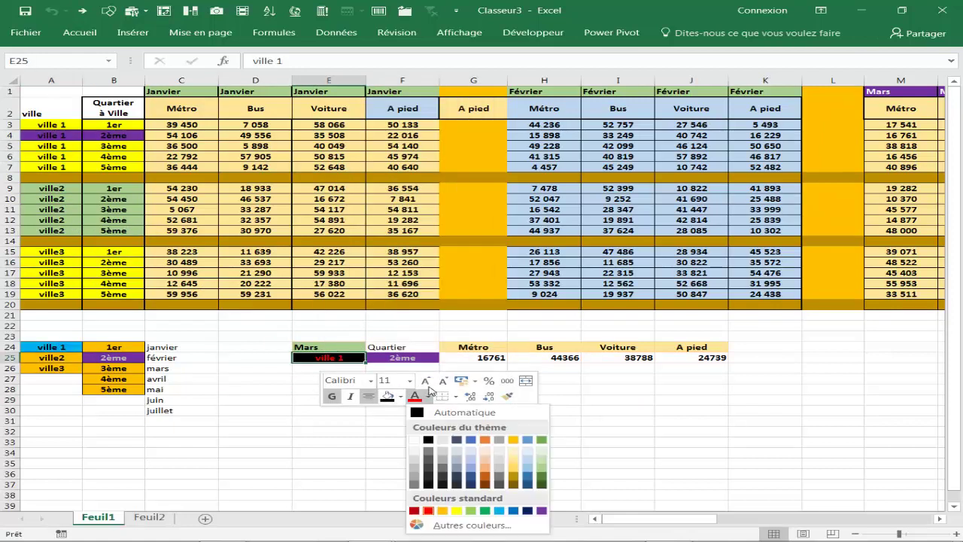
pyautogui.click(414, 440)
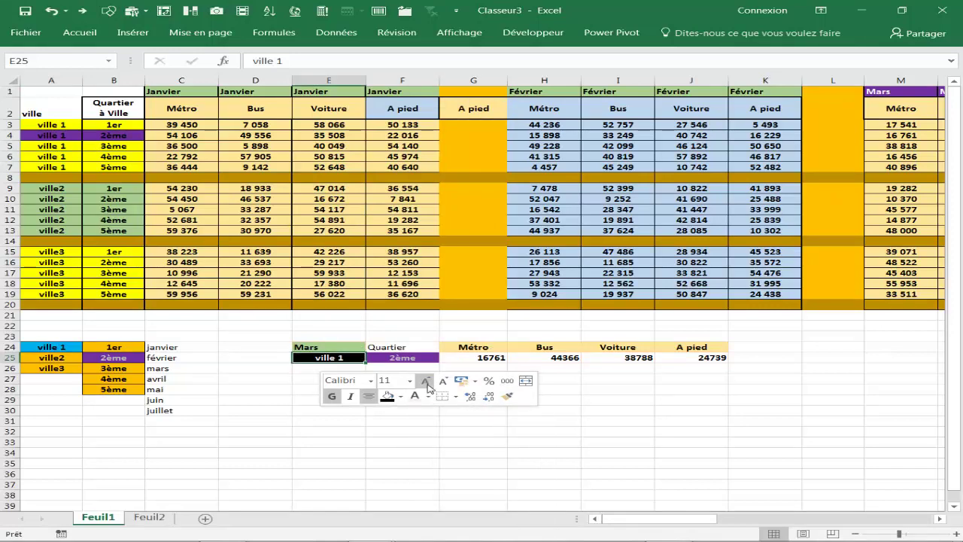
pyautogui.click(426, 381)
pyautogui.click(426, 381)
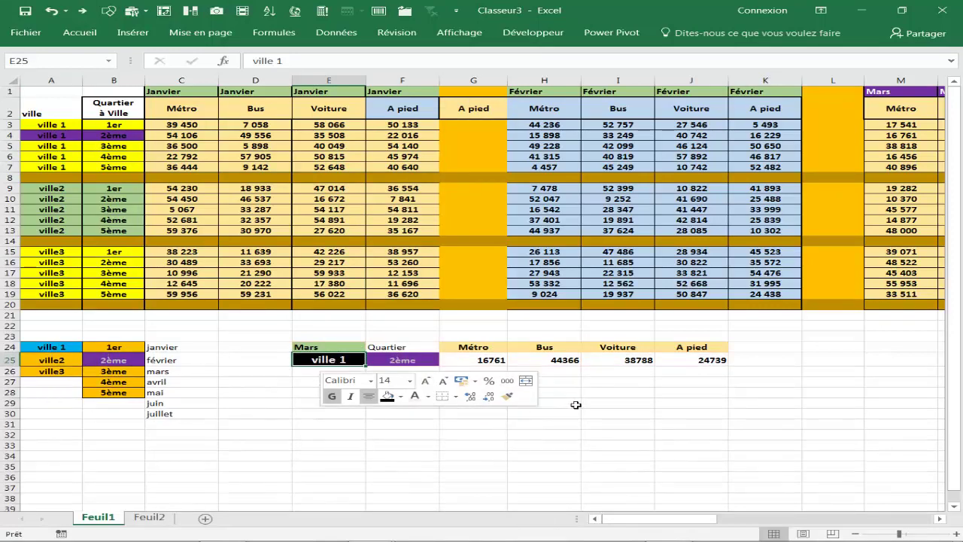
# Step: Click ville3, ville 1 and other city cells to confirm the summary row updates
pyautogui.click(57, 262)
pyautogui.click(57, 209)
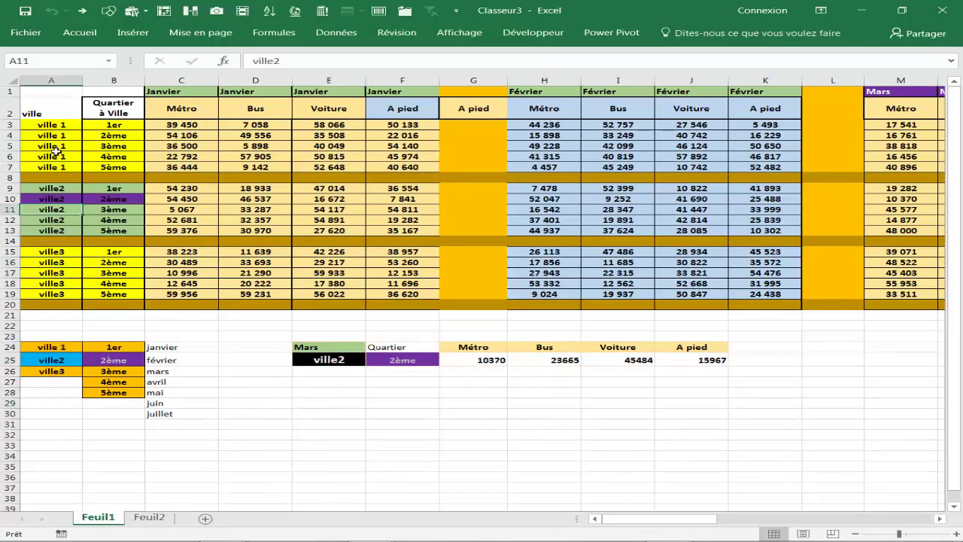
pyautogui.click(55, 146)
pyautogui.click(51, 156)
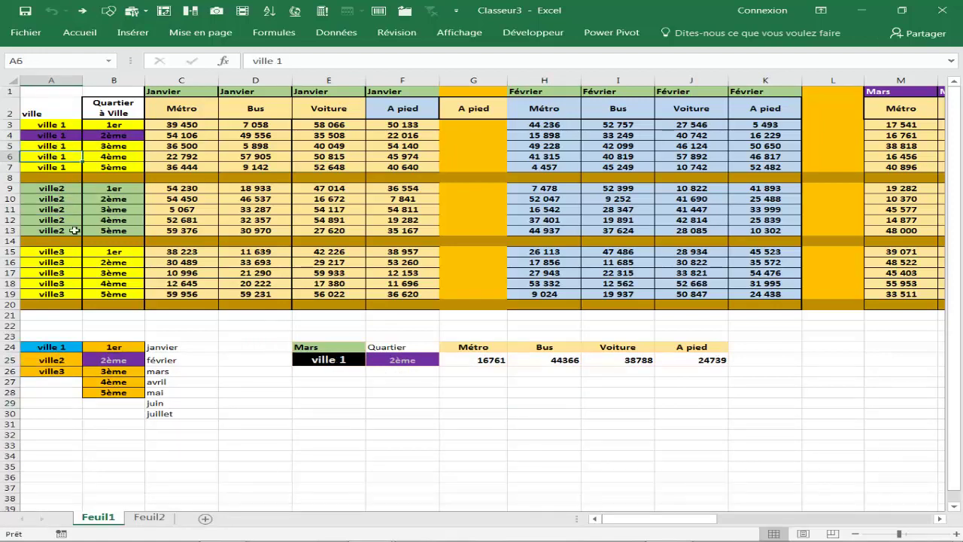
pyautogui.click(53, 274)
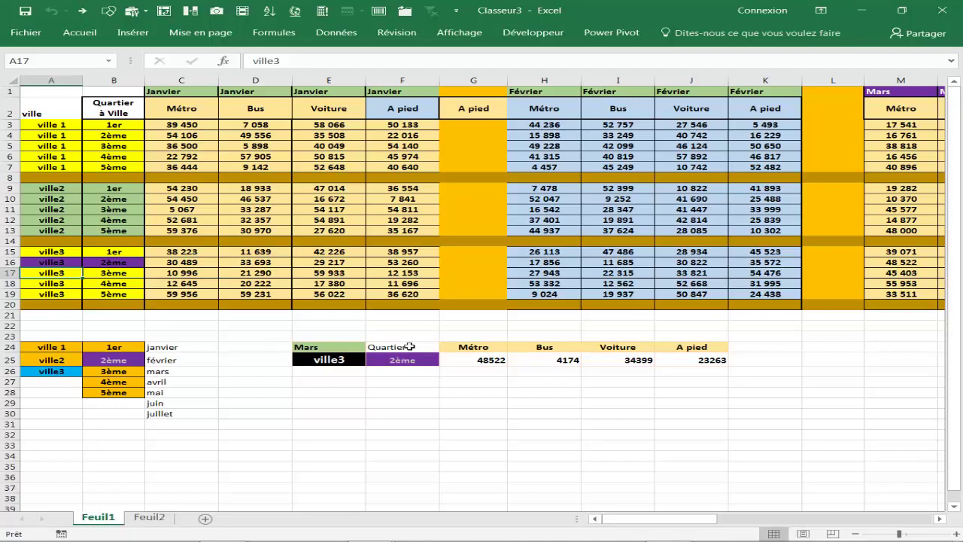
pyautogui.click(518, 36)
# Step: In the VBA editor, paste a second copy of the If block below the first
pyautogui.press('Escape')
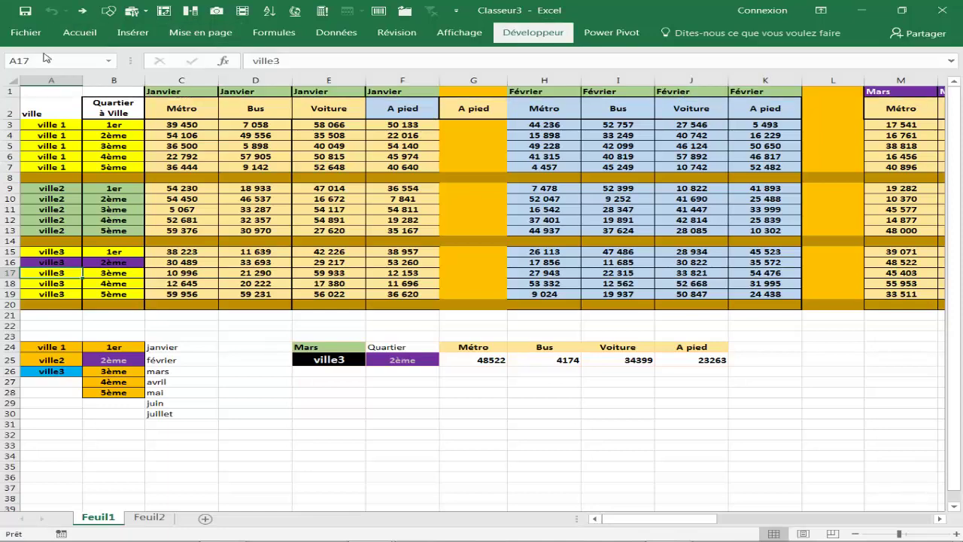
pyautogui.click(533, 33)
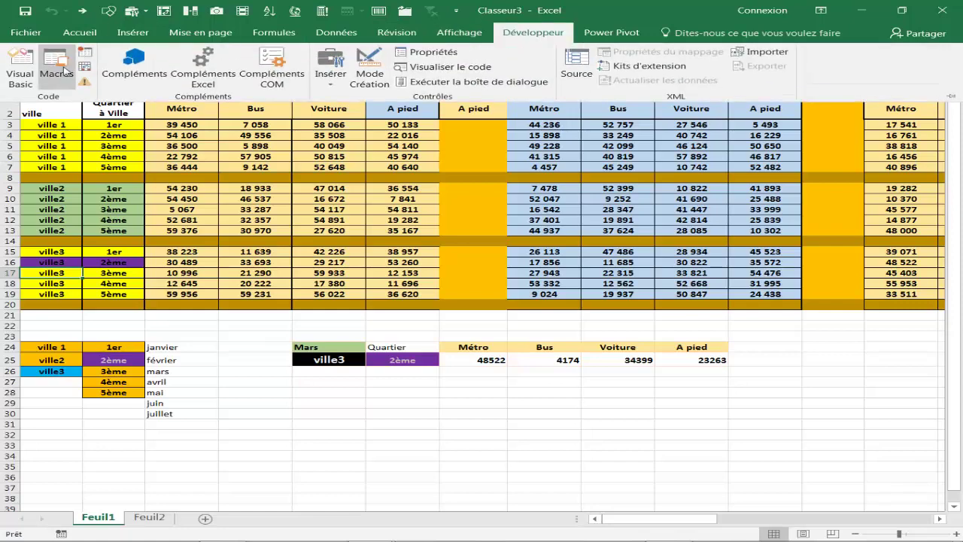
pyautogui.click(20, 60)
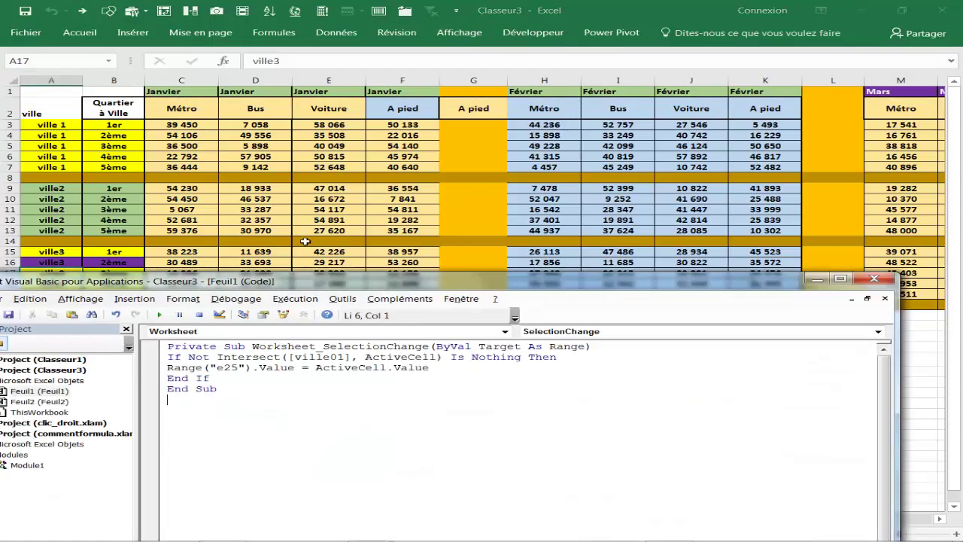
pyautogui.moveTo(232, 389); pyautogui.dragTo(154, 357)
pyautogui.click(233, 386)
pyautogui.moveTo(228, 376); pyautogui.dragTo(158, 359)
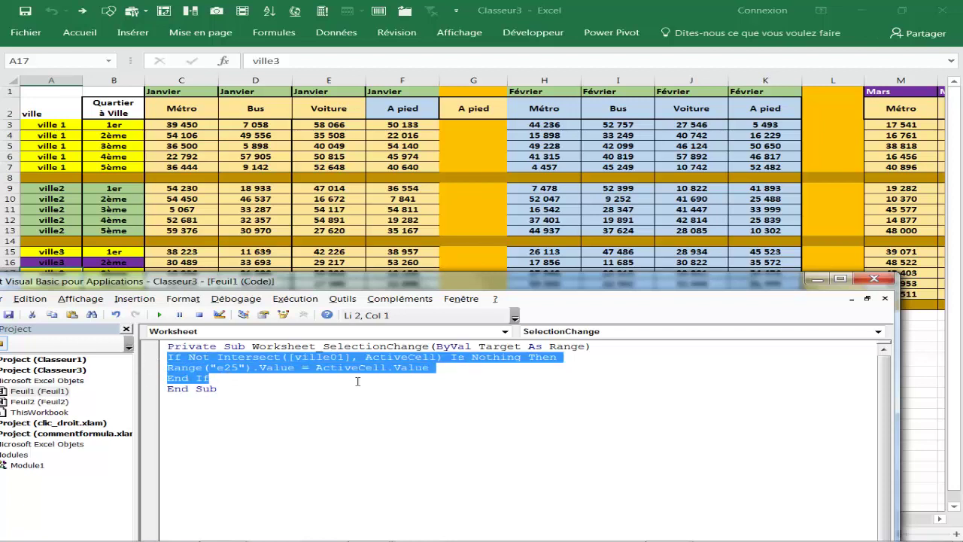
pyautogui.click(228, 376)
pyautogui.press('Return')
pyautogui.press('Return')
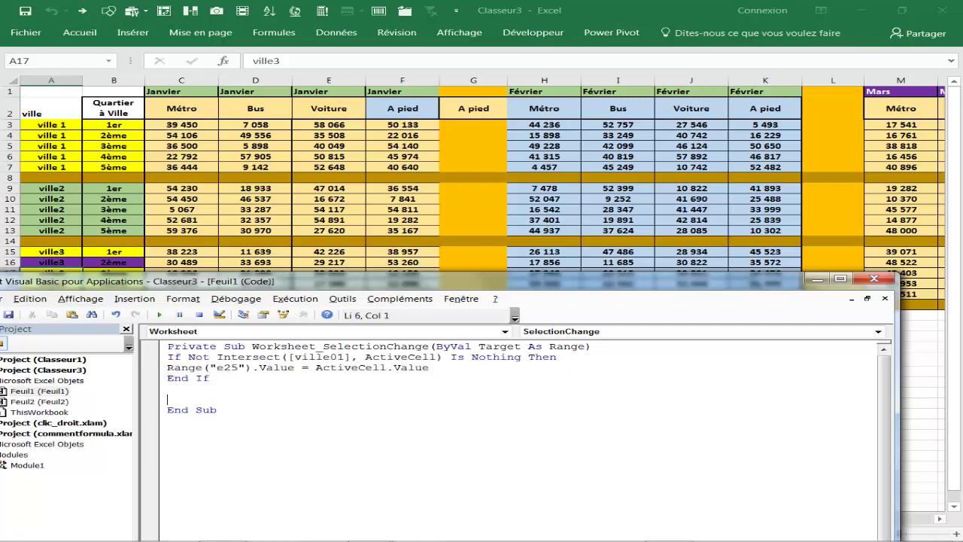
pyautogui.press('Return')
pyautogui.press('Return')
pyautogui.write('If Not Intersect([ville01], ActiveCell) Is Nothing Then Range("e25").Value = ActiveCell.Value End If')
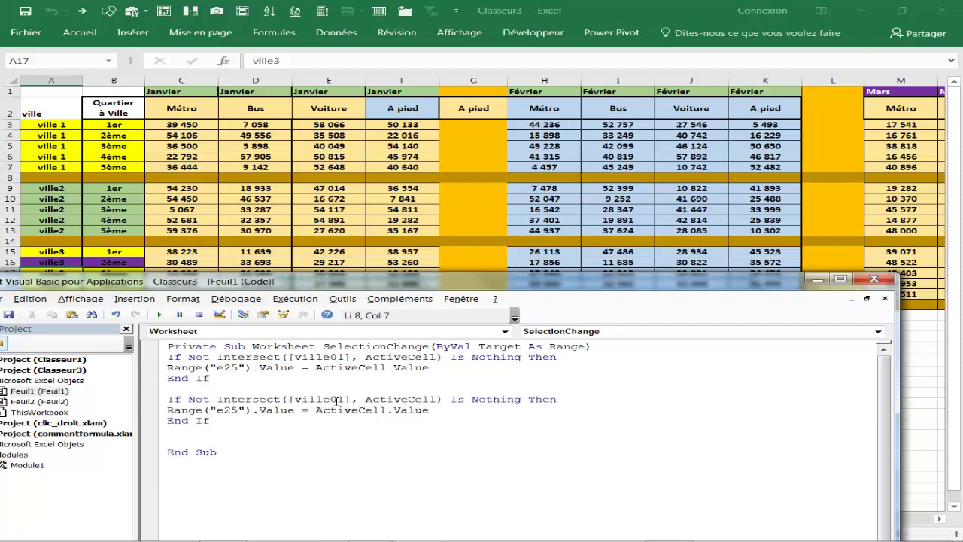
# Step: In the copy, replace ville01 with quartier01 and remove the old target column letter
pyautogui.moveTo(377, 283); pyautogui.dragTo(419, 316)
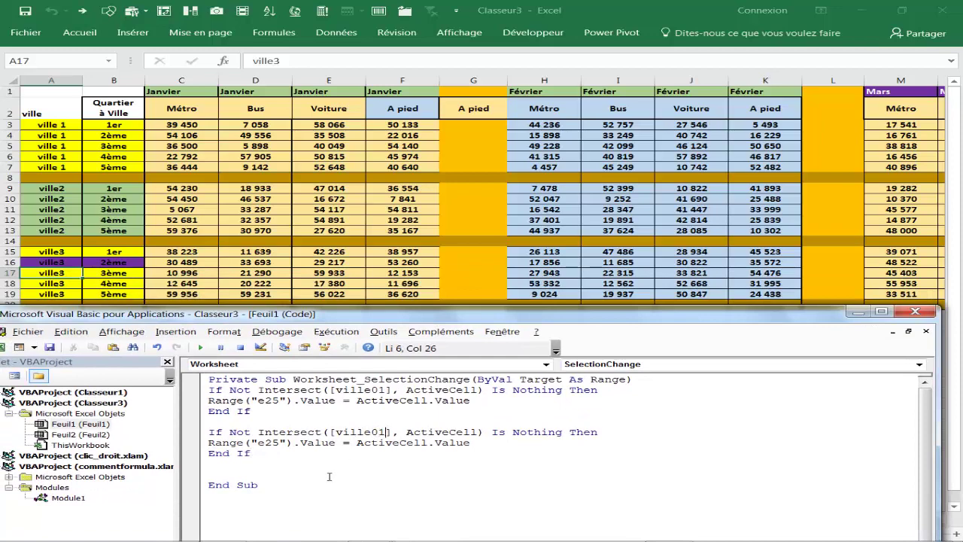
pyautogui.press('BackSpace')
pyautogui.press('BackSpace')
pyautogui.press('BackSpace')
pyautogui.press('BackSpace')
pyautogui.press('BackSpace')
pyautogui.press('BackSpace')
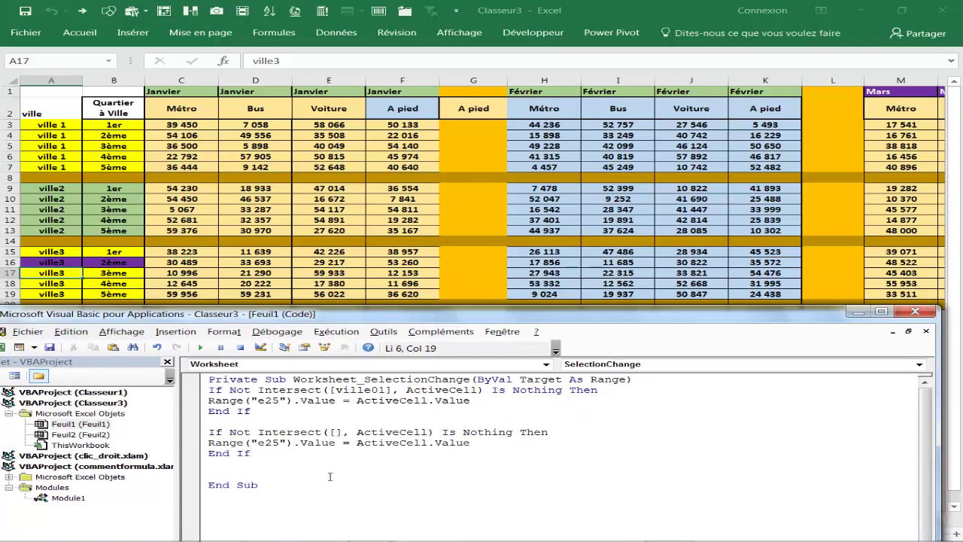
pyautogui.write('quartier')
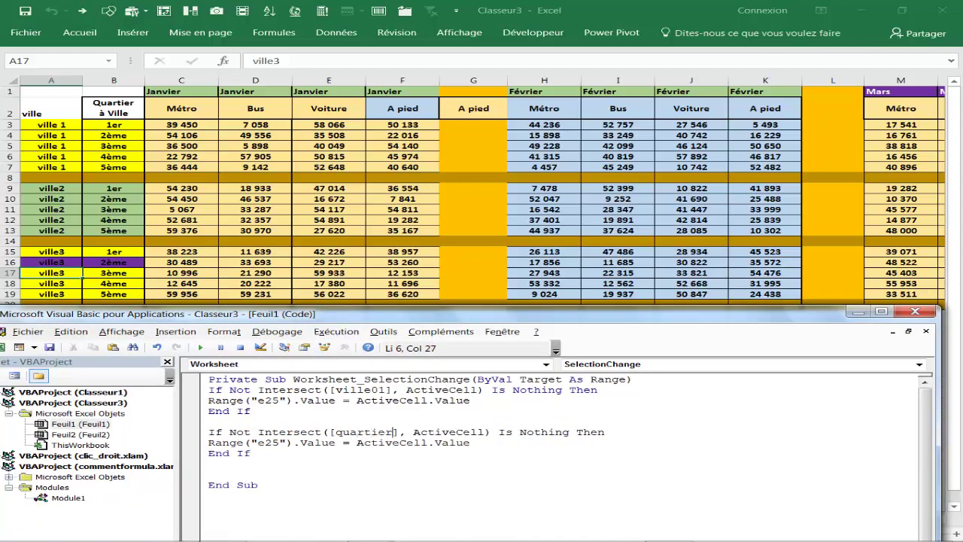
pyautogui.write('01')
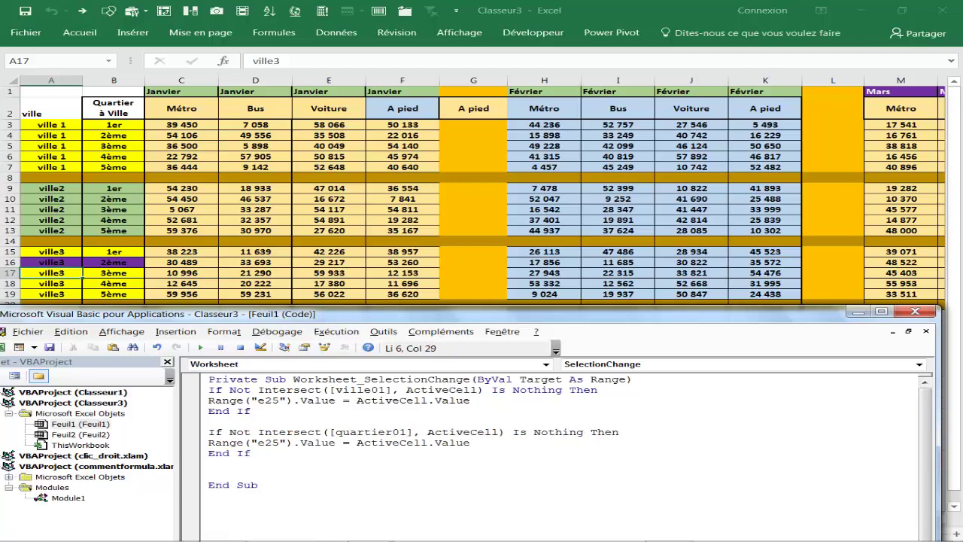
pyautogui.moveTo(425, 316)
pyautogui.mouseDown()
pyautogui.moveTo(402, 380)
pyautogui.moveTo(433, 262)
pyautogui.mouseUp()
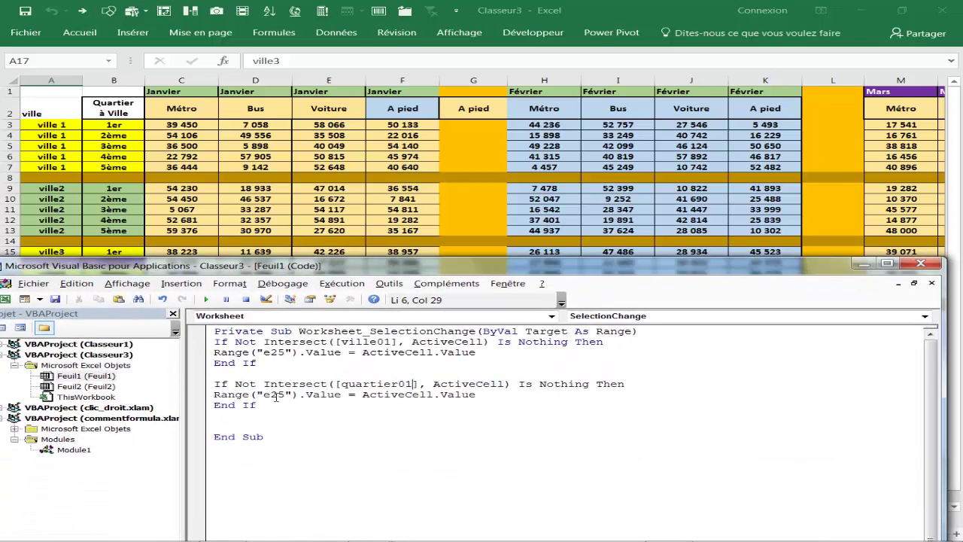
pyautogui.click(272, 395)
pyautogui.press('BackSpace')
# Step: Set the new block's target to f25, then give F25 a black fill with white text
pyautogui.write('f')
pyautogui.click(335, 449)
pyautogui.click(921, 262)
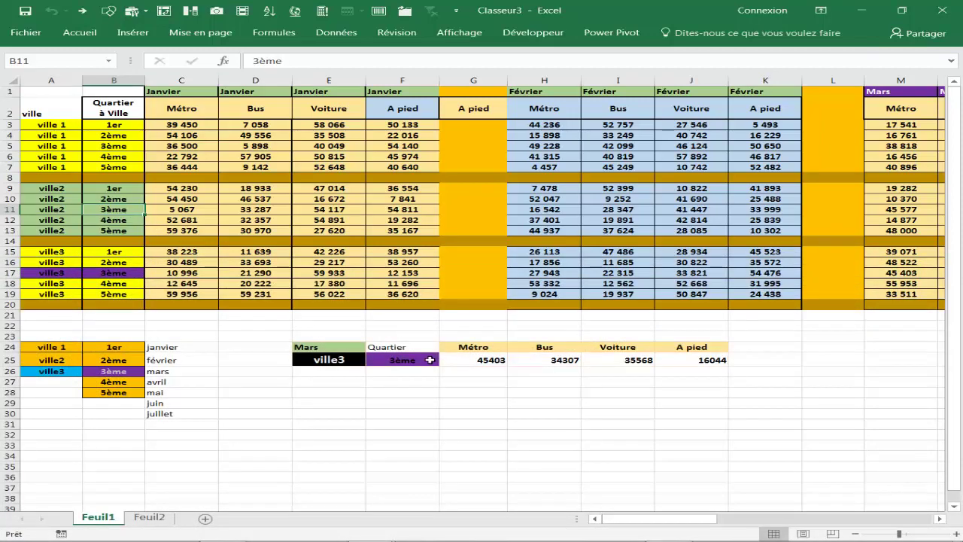
pyautogui.click(404, 359)
pyautogui.rightClick(406, 359)
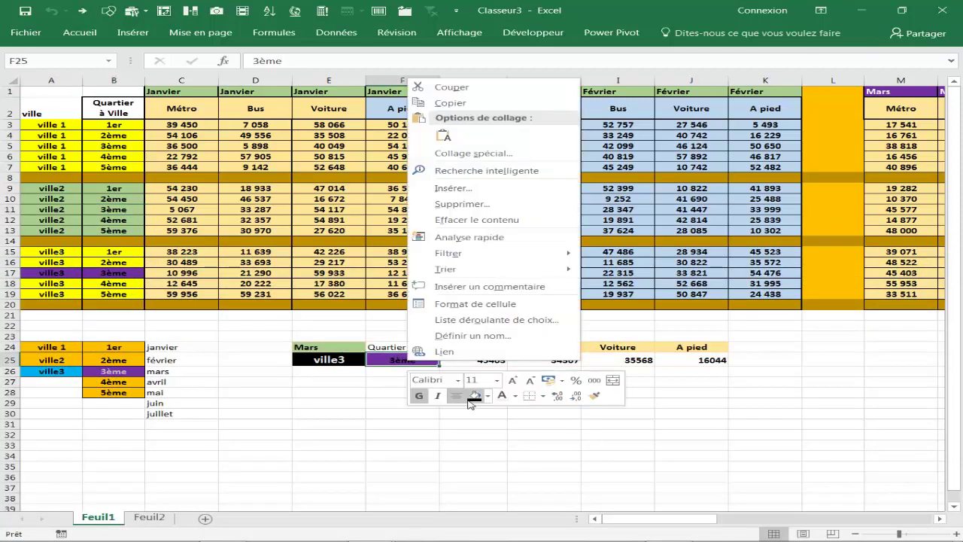
pyautogui.click(472, 398)
pyautogui.click(500, 399)
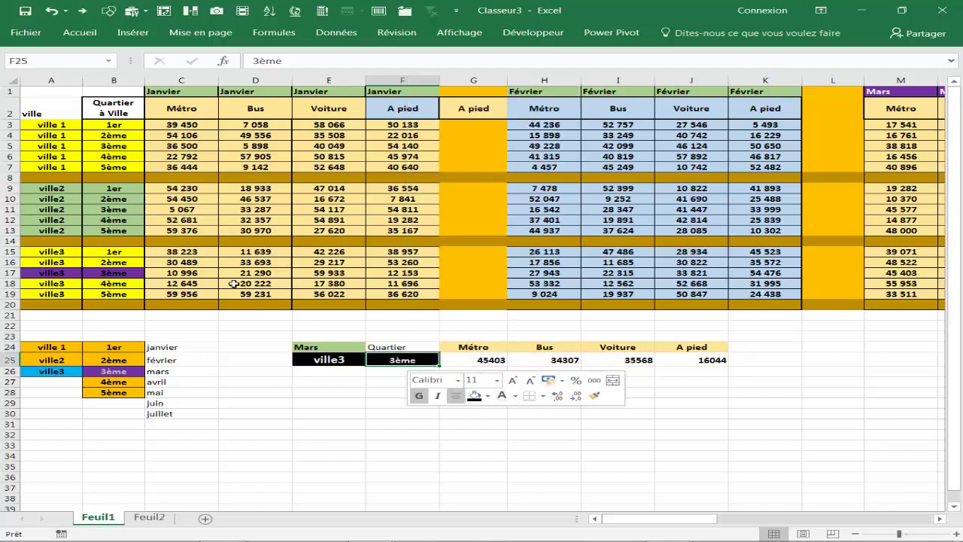
# Step: Click districts 2ème, 4ème, 1er and 3ème to confirm F25 and the Mars figures update
pyautogui.click(114, 200)
pyautogui.click(119, 167)
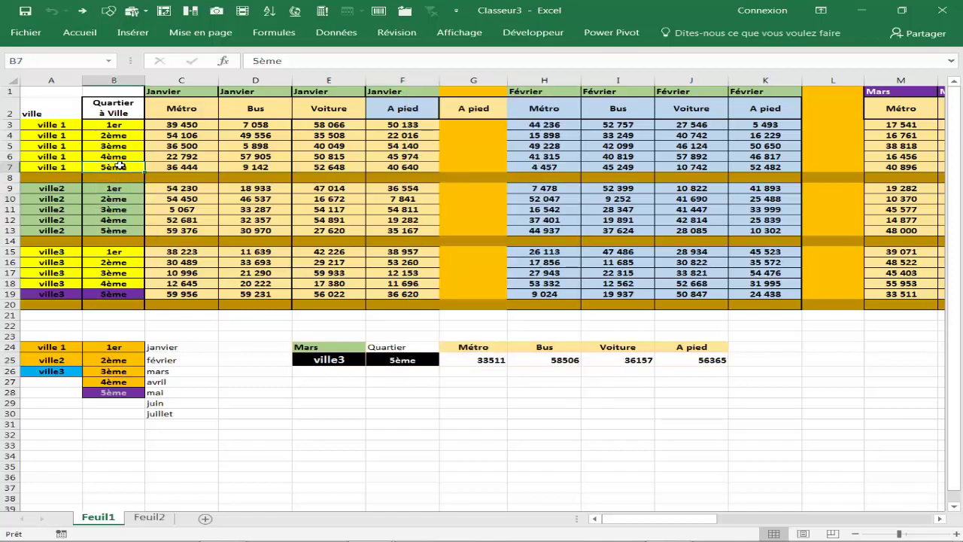
pyautogui.click(118, 148)
pyautogui.click(119, 135)
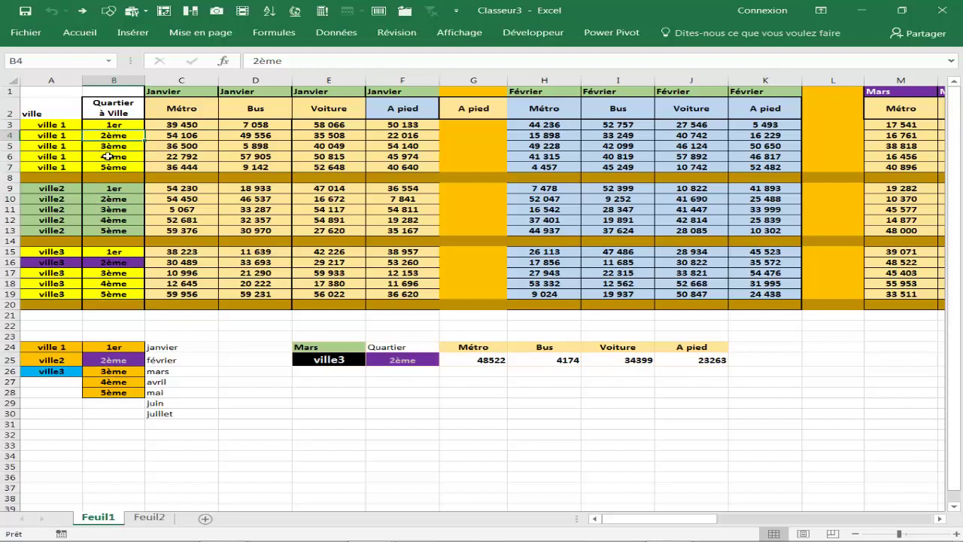
pyautogui.click(109, 156)
pyautogui.click(113, 167)
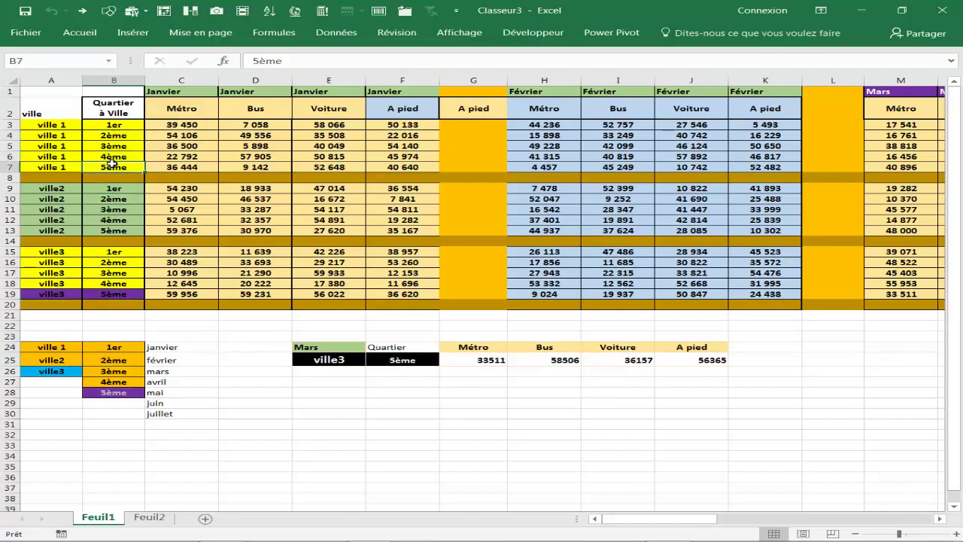
pyautogui.click(116, 136)
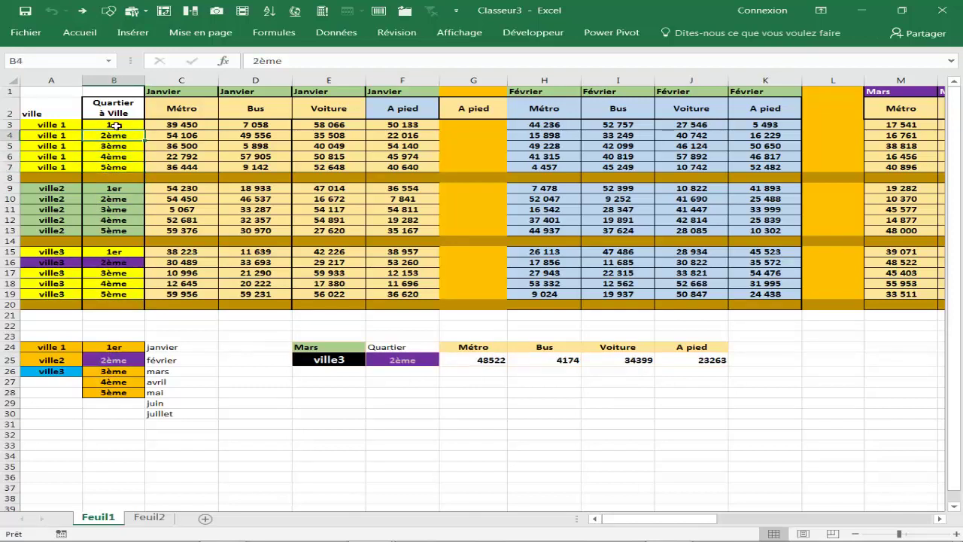
pyautogui.click(115, 125)
pyautogui.click(99, 156)
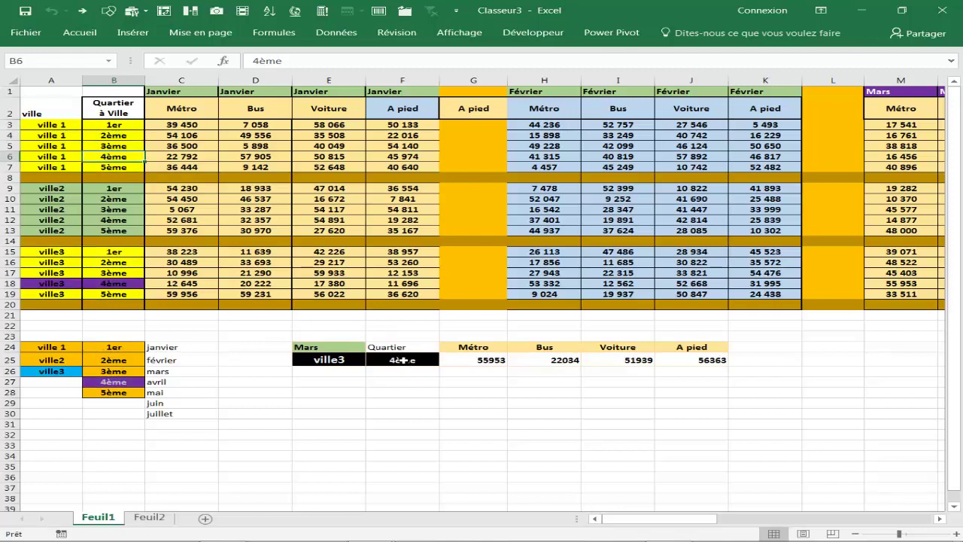
pyautogui.click(115, 210)
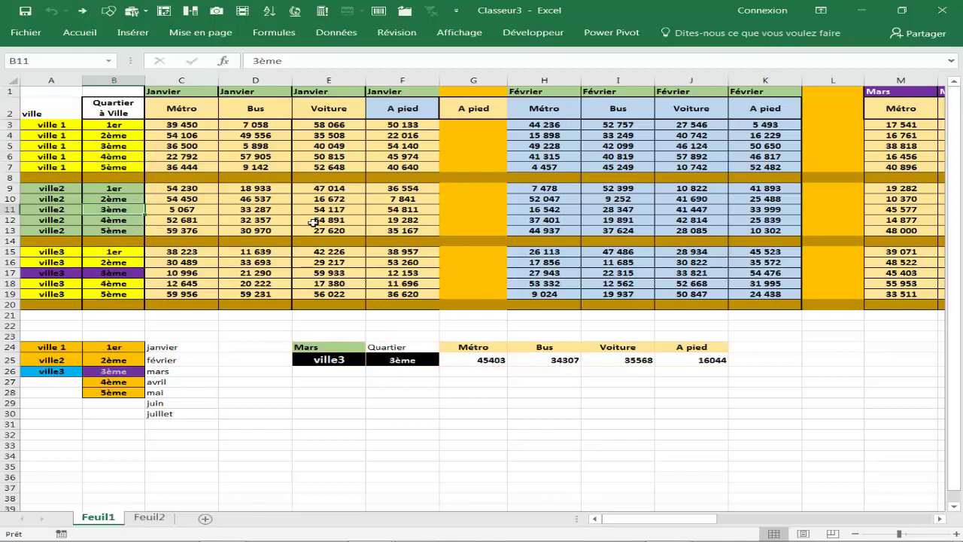
pyautogui.click(504, 416)
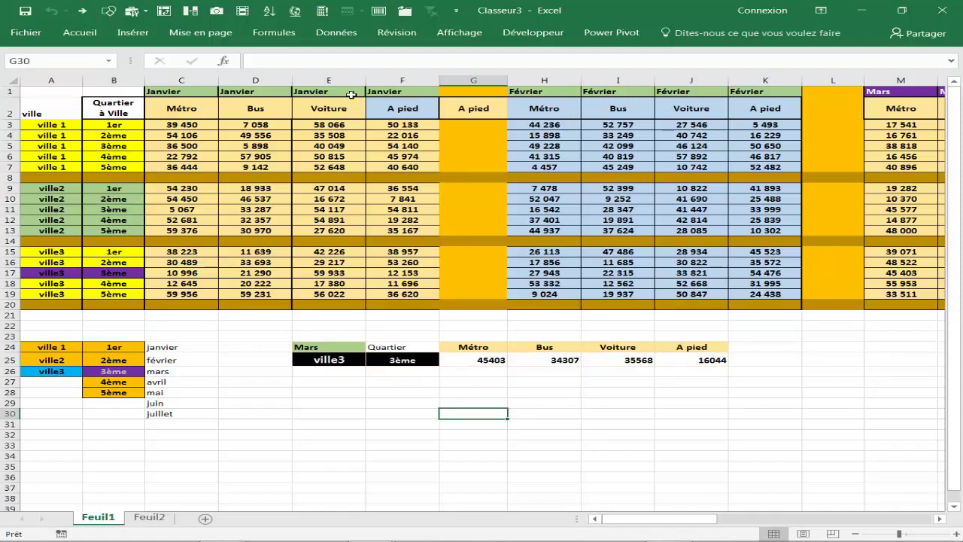
# Step: Duplicate the quartier01 If block, retargeting the copy to the mois01 range and cell E24
pyautogui.click(533, 33)
pyautogui.click(21, 68)
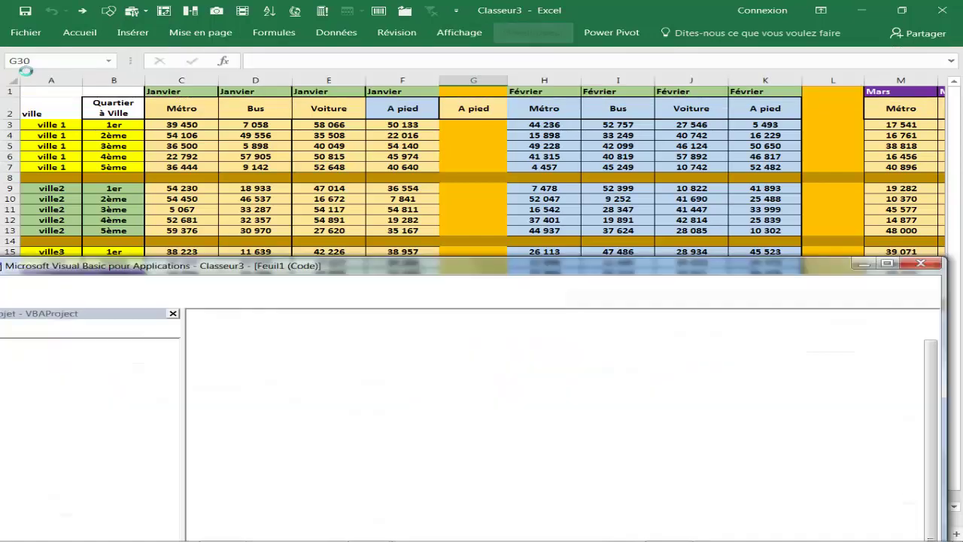
pyautogui.moveTo(278, 405); pyautogui.dragTo(190, 376)
pyautogui.hotkey('ctrl', 'c')
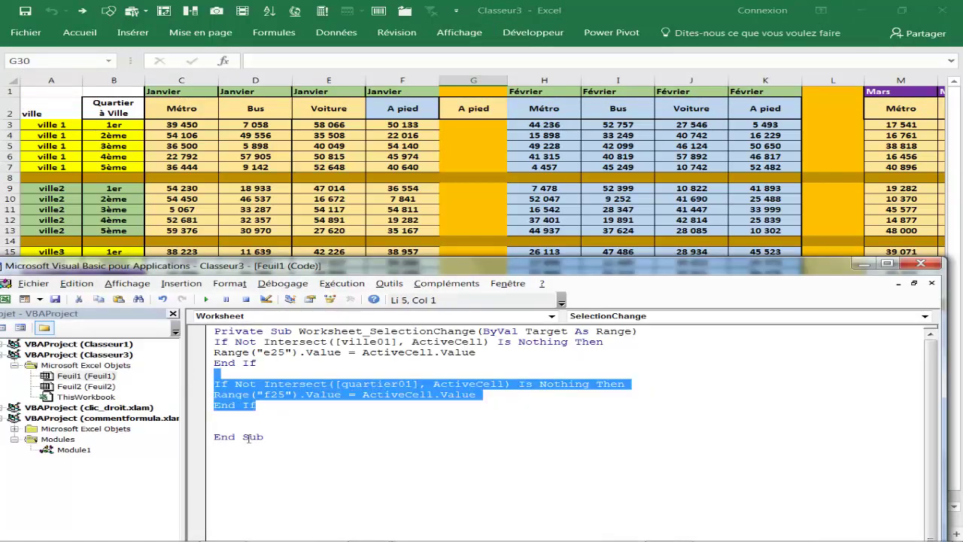
pyautogui.click(245, 425)
pyautogui.hotkey('ctrl', 'v')
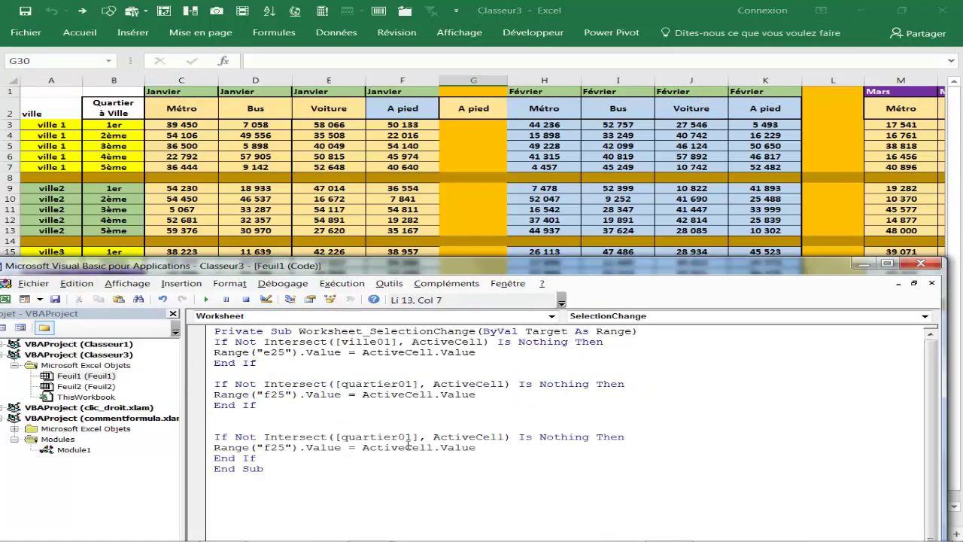
pyautogui.press('BackSpace')
pyautogui.press('BackSpace')
pyautogui.press('BackSpace')
pyautogui.press('BackSpace')
pyautogui.press('BackSpace')
pyautogui.press('BackSpace')
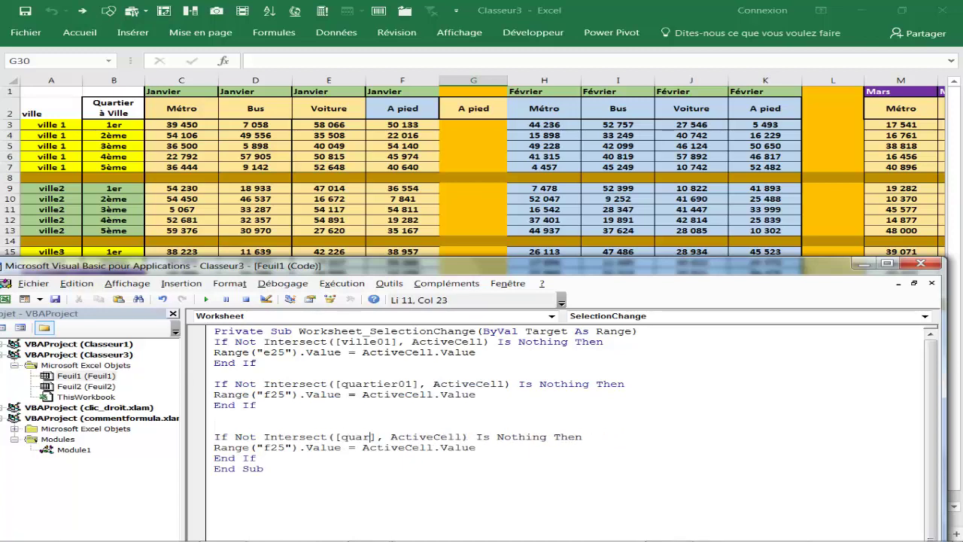
pyautogui.press('BackSpace')
pyautogui.press('BackSpace')
pyautogui.press('BackSpace')
pyautogui.press('BackSpace')
pyautogui.write('moi')
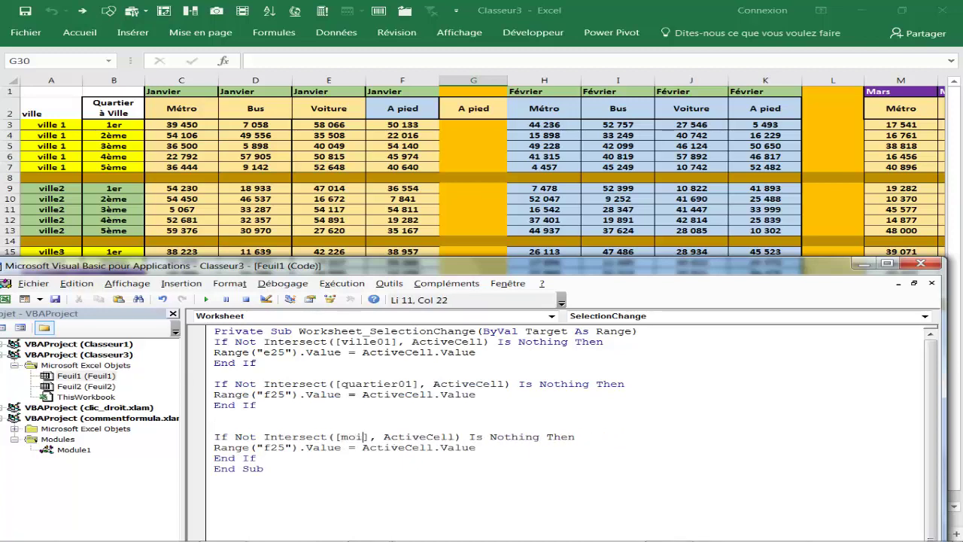
pyautogui.write('s01')
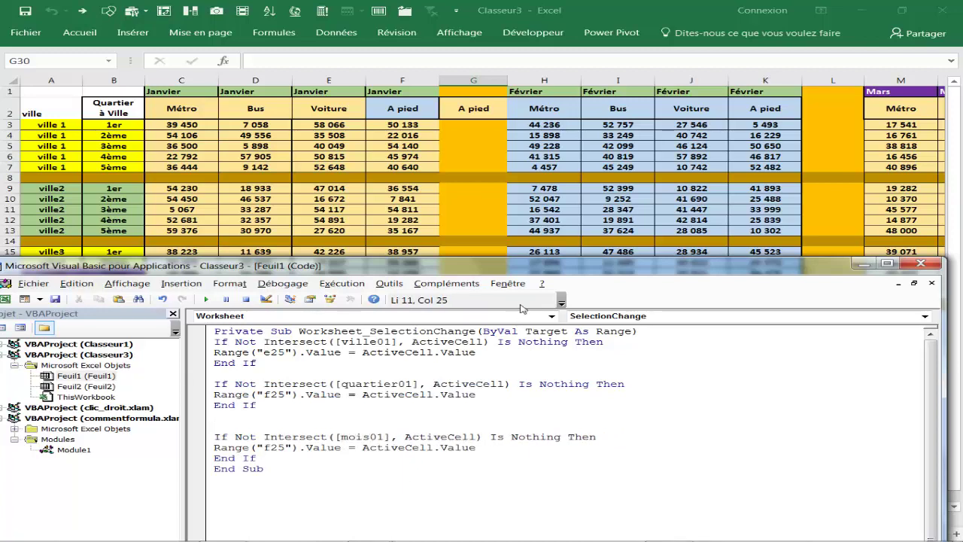
pyautogui.moveTo(521, 275)
pyautogui.mouseDown()
pyautogui.moveTo(503, 468)
pyautogui.moveTo(489, 385)
pyautogui.moveTo(490, 418)
pyautogui.moveTo(519, 250)
pyautogui.mouseUp()
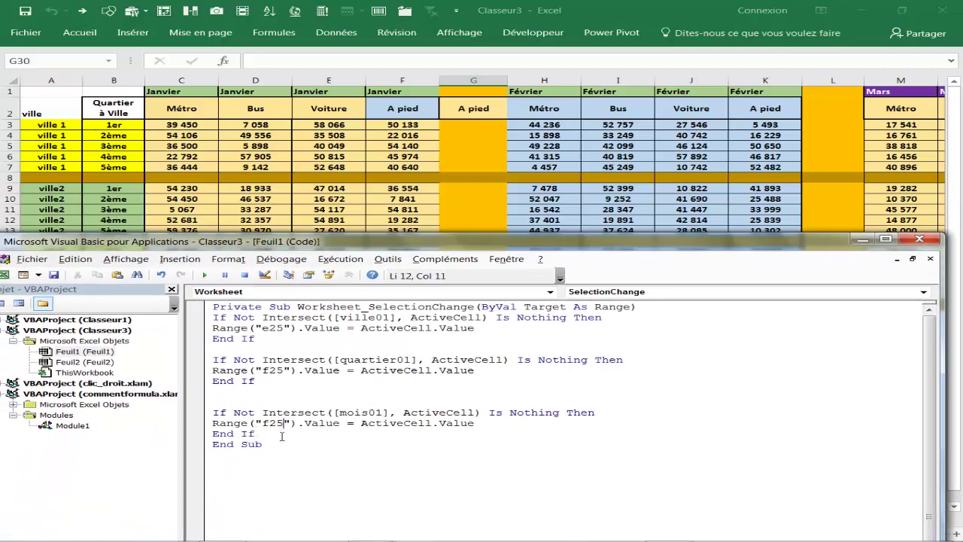
pyautogui.press('BackSpace')
pyautogui.press('BackSpace')
pyautogui.press('BackSpace')
pyautogui.write('e2')
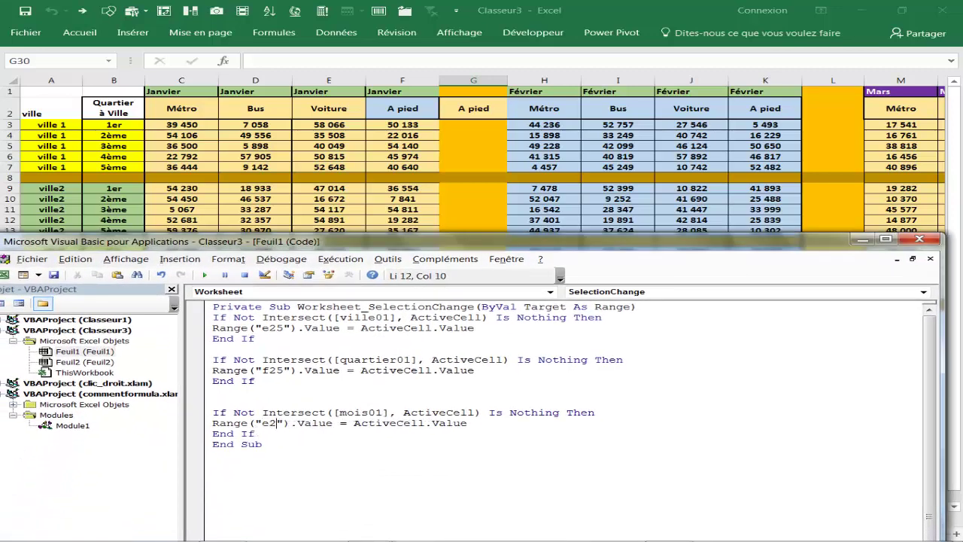
pyautogui.write('4')
pyautogui.click(920, 239)
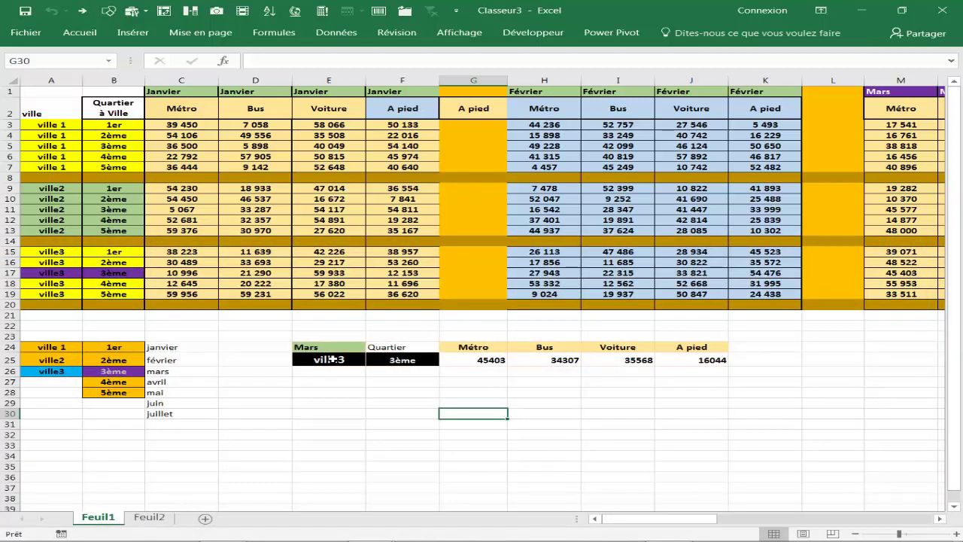
# Step: Give E24 a black fill with white text, then test with the Février and Janvier headers
pyautogui.click(337, 354)
pyautogui.click(333, 347)
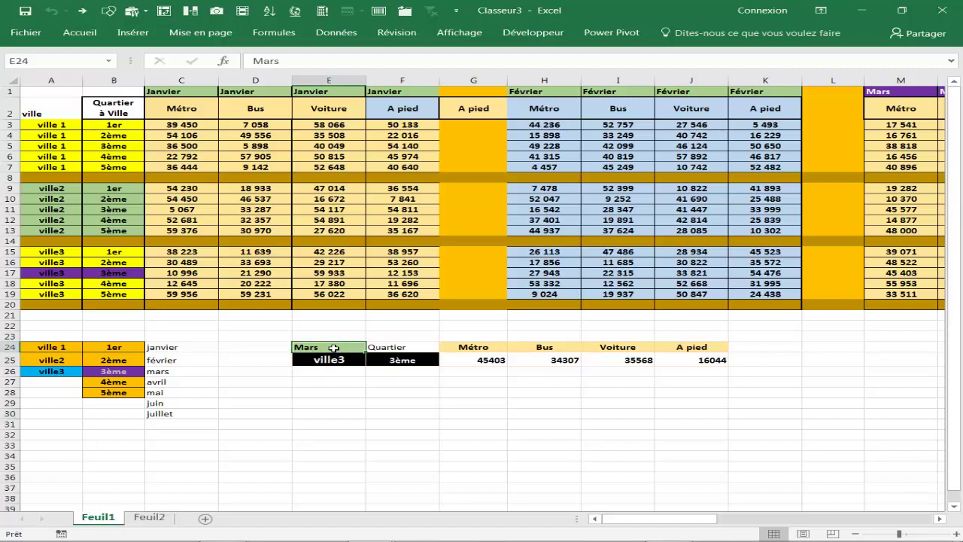
pyautogui.rightClick(333, 347)
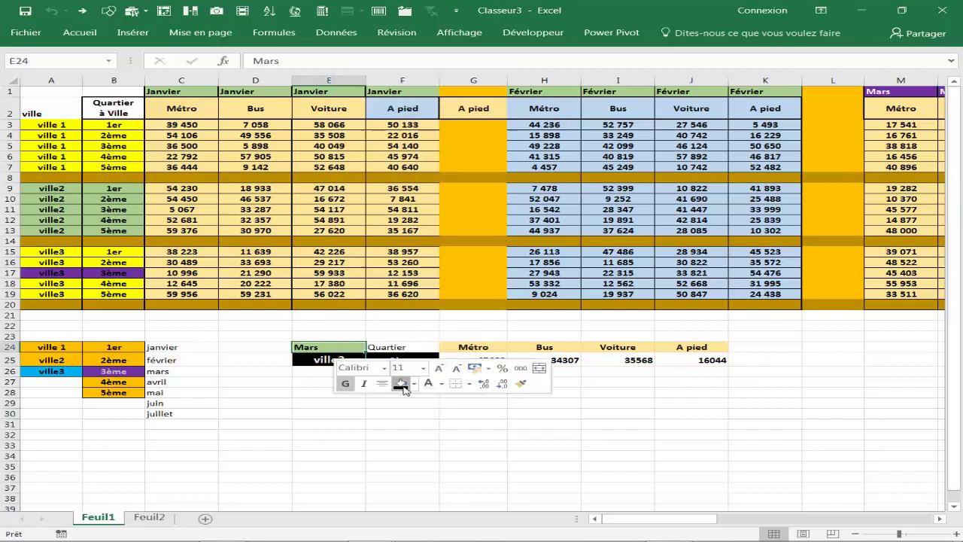
pyautogui.click(401, 383)
pyautogui.click(428, 383)
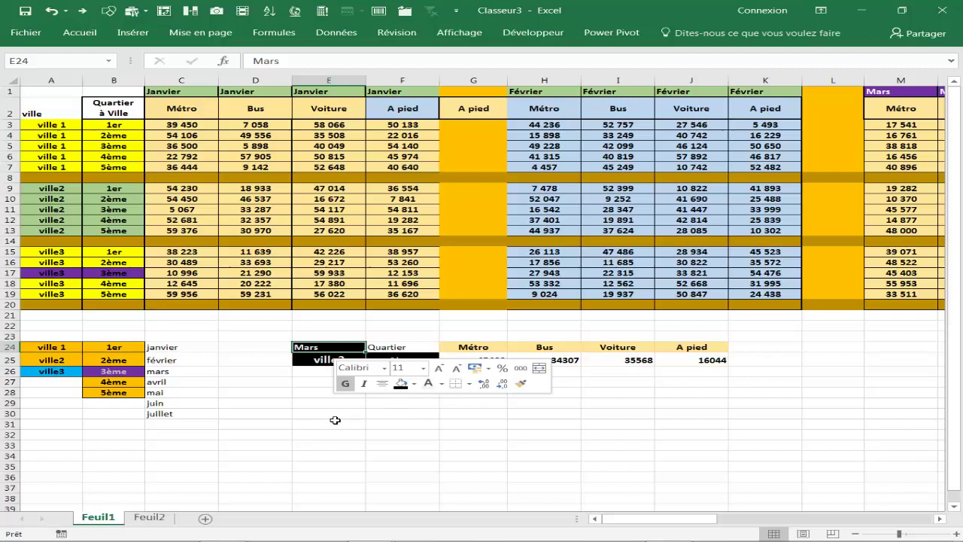
pyautogui.click(544, 90)
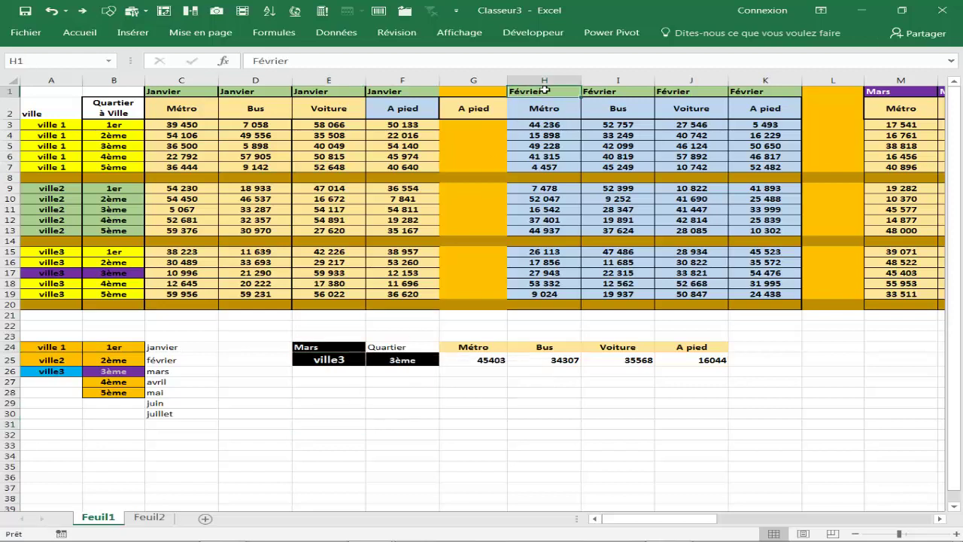
pyautogui.click(347, 92)
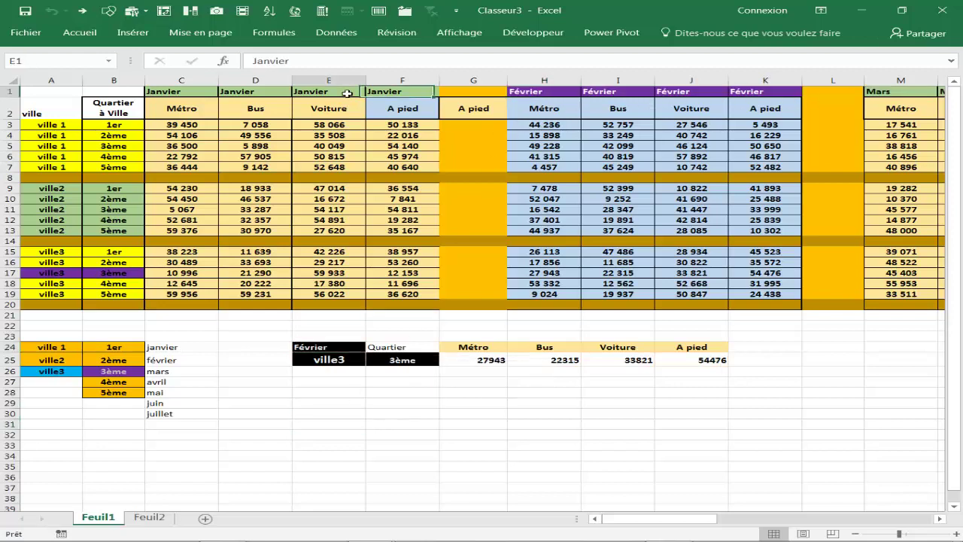
# Step: Extend the month series in column C down to C30 to add juin and juillet
pyautogui.click(333, 347)
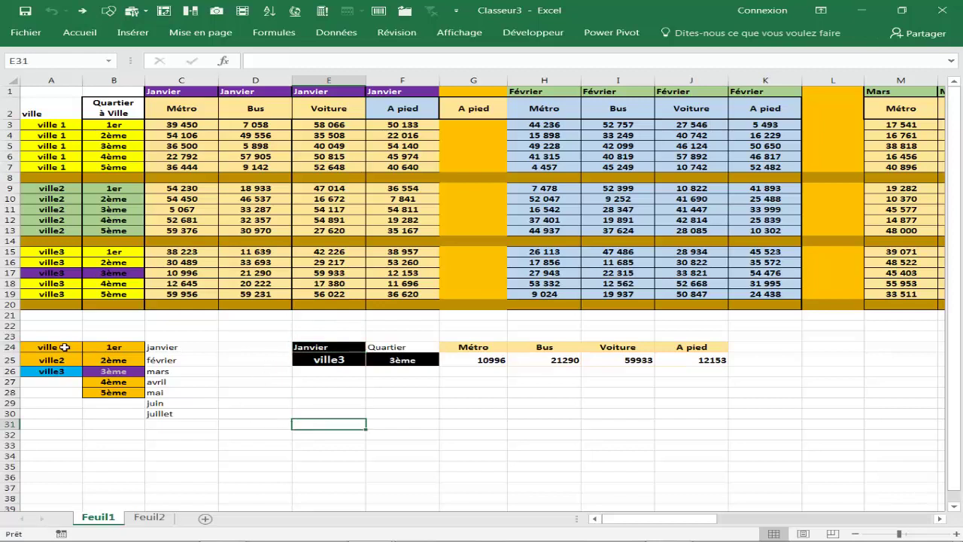
pyautogui.moveTo(65, 348); pyautogui.dragTo(66, 371)
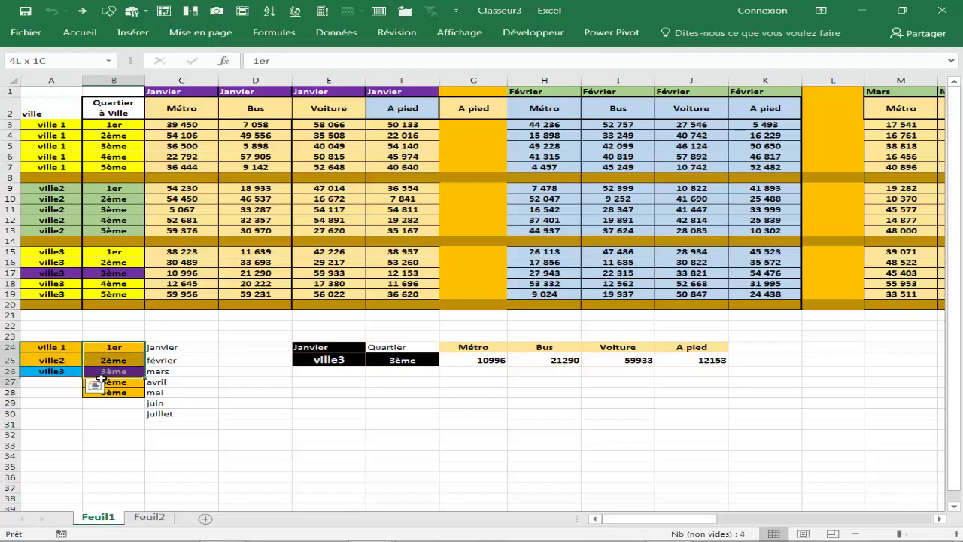
pyautogui.moveTo(99, 347); pyautogui.dragTo(113, 392)
pyautogui.moveTo(181, 347); pyautogui.dragTo(188, 416)
pyautogui.click(329, 413)
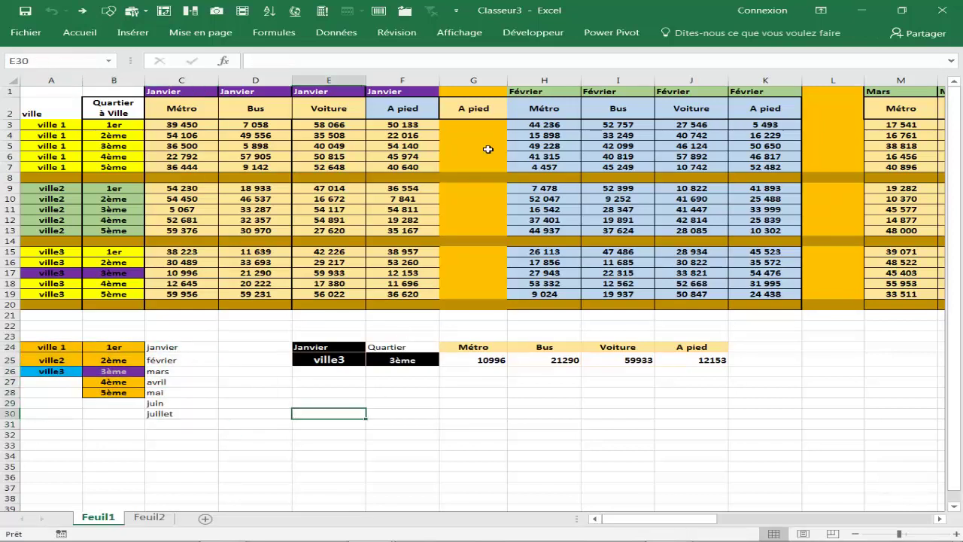
# Step: Paste a copy of the three If blocks below a dashed comment line
pyautogui.click(527, 34)
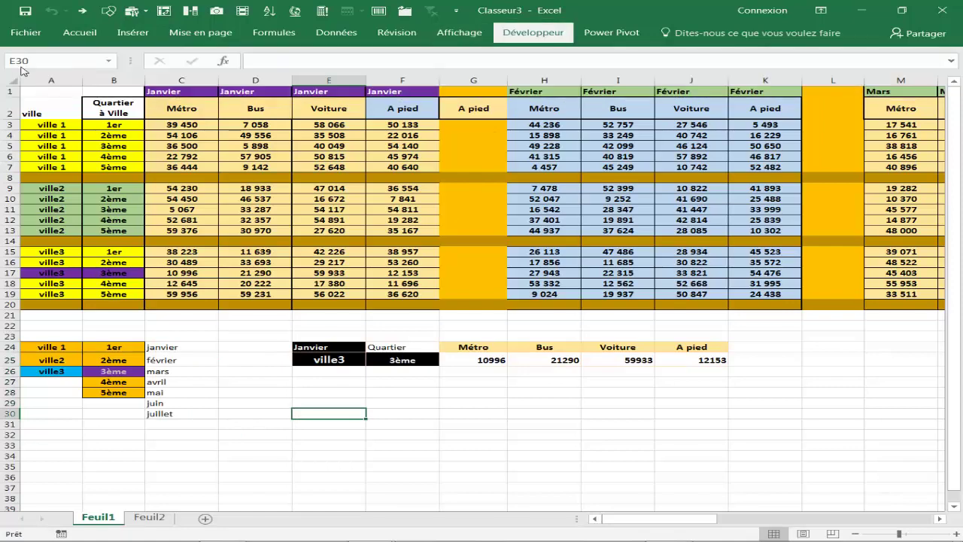
pyautogui.click(533, 32)
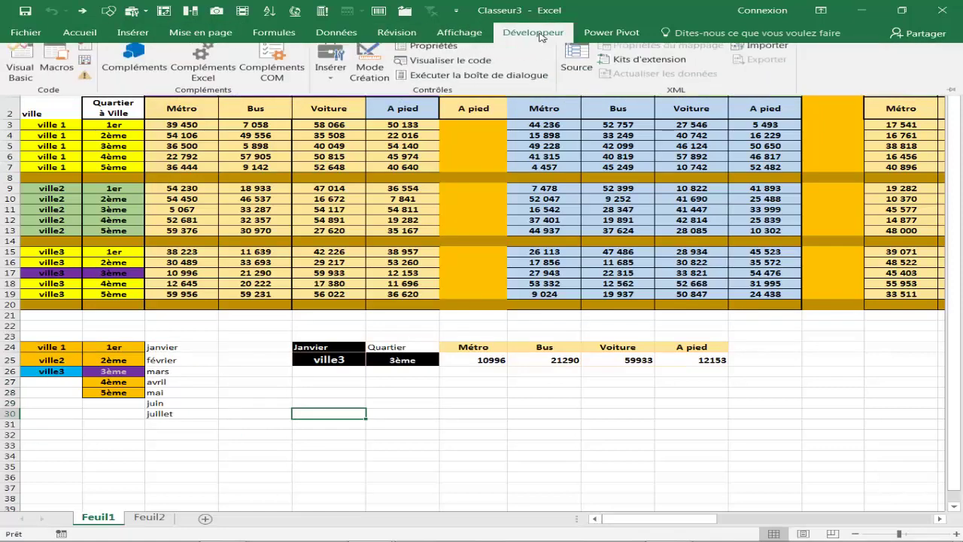
pyautogui.click(22, 71)
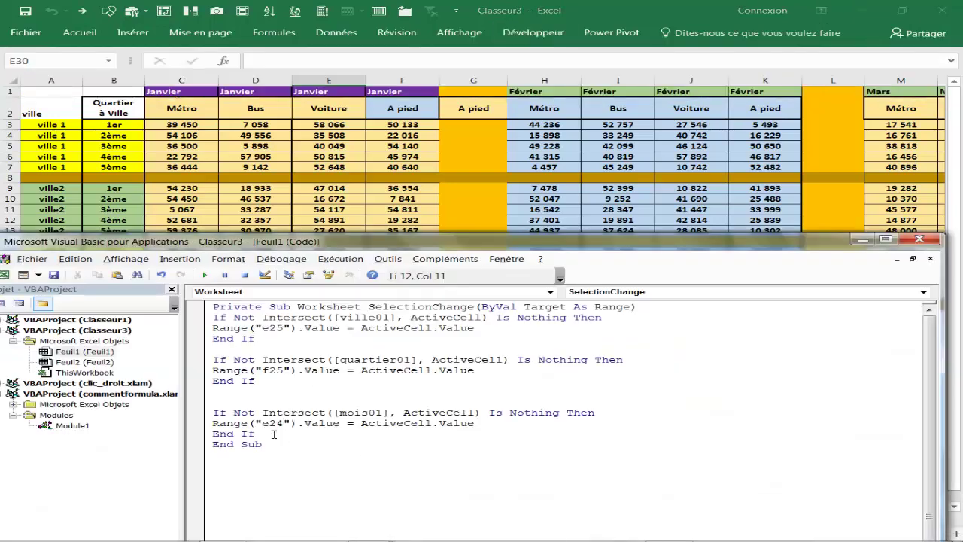
pyautogui.moveTo(275, 434); pyautogui.dragTo(212, 316)
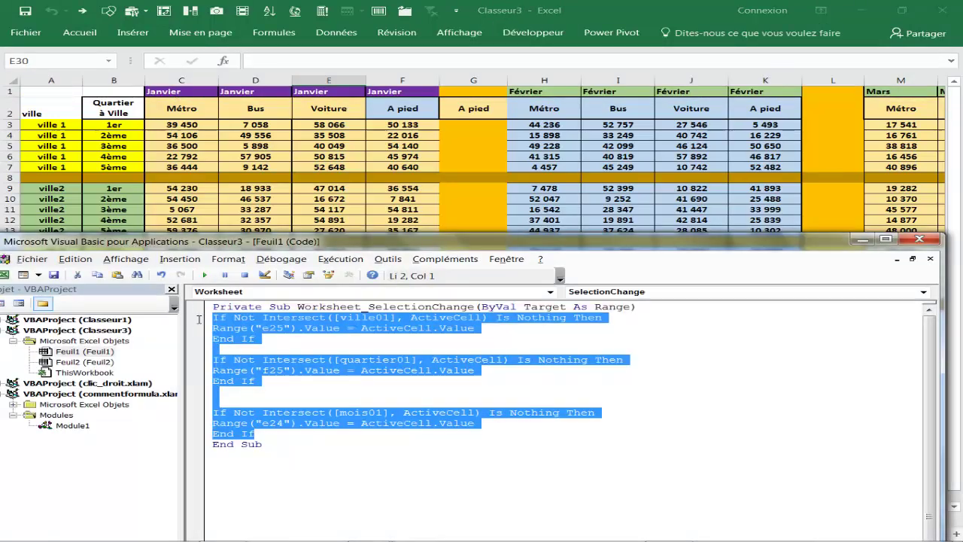
pyautogui.click(278, 435)
pyautogui.press('Return')
pyautogui.press('Return')
pyautogui.write("'")
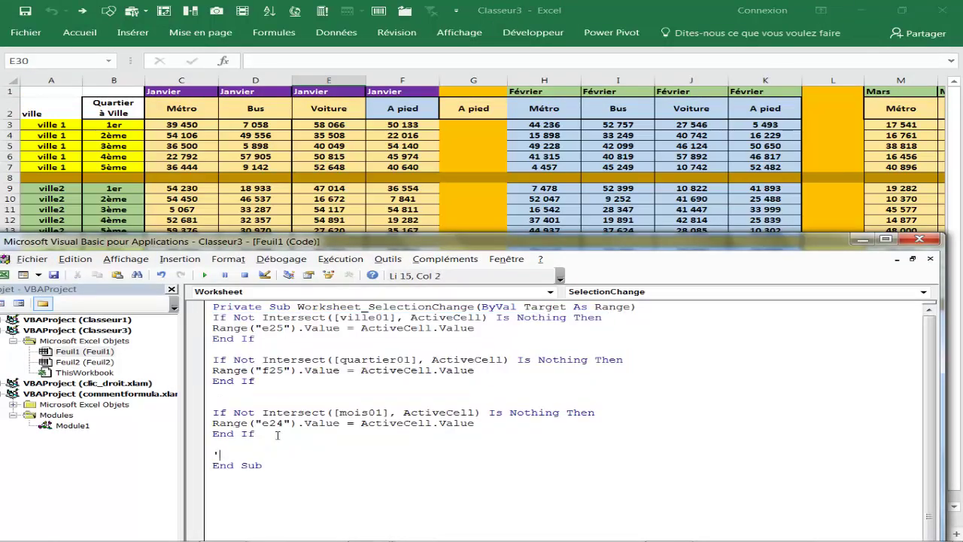
pyautogui.write('---------------')
pyautogui.write('---------------------------------')
pyautogui.press('Return')
pyautogui.hotkey('ctrl', 'v')
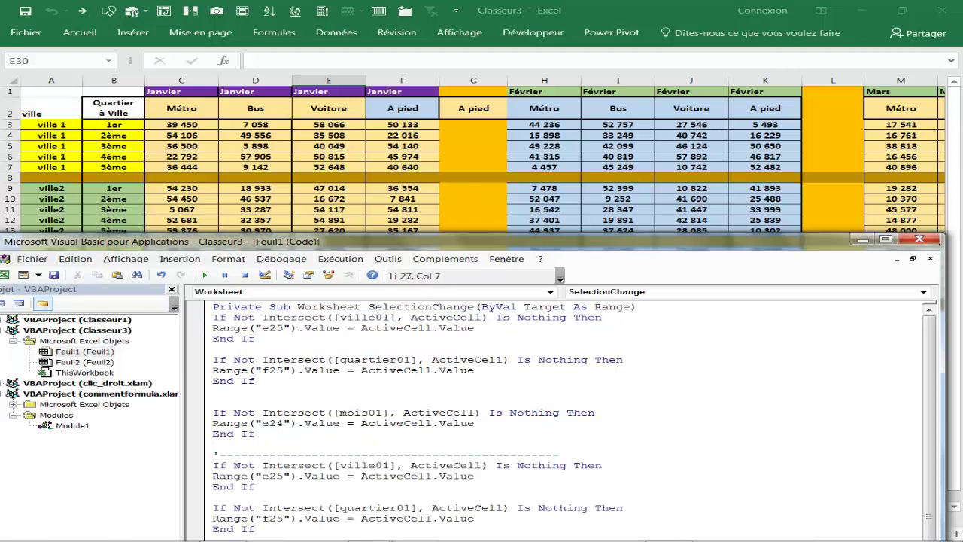
# Step: In the pasted copy, change ville01 to ville02 and quartier01 to quartier02
pyautogui.click(386, 466)
pyautogui.press('BackSpace')
pyautogui.write('2')
pyautogui.moveTo(557, 247); pyautogui.dragTo(598, 101)
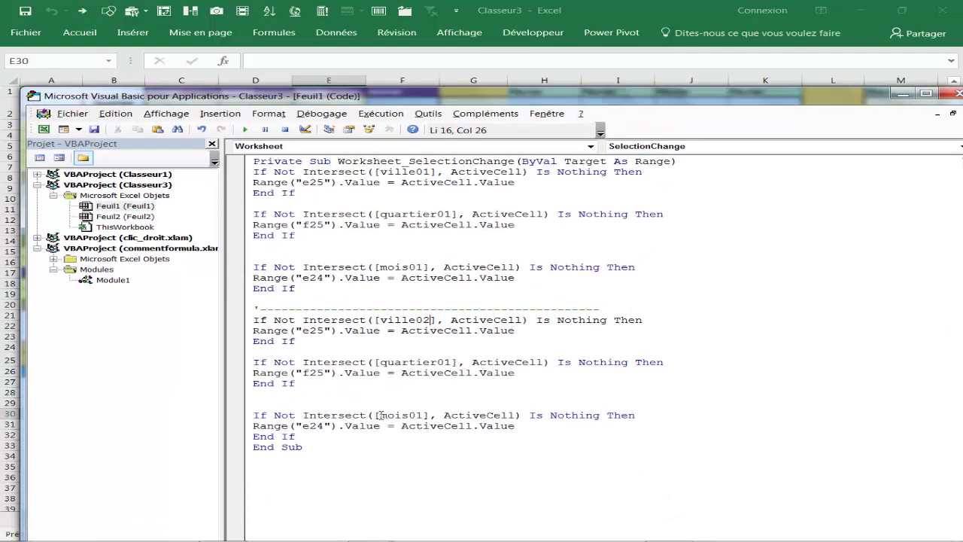
pyautogui.click(455, 362)
pyautogui.press('BackSpace')
pyautogui.write('2')
pyautogui.click(392, 464)
pyautogui.click(954, 94)
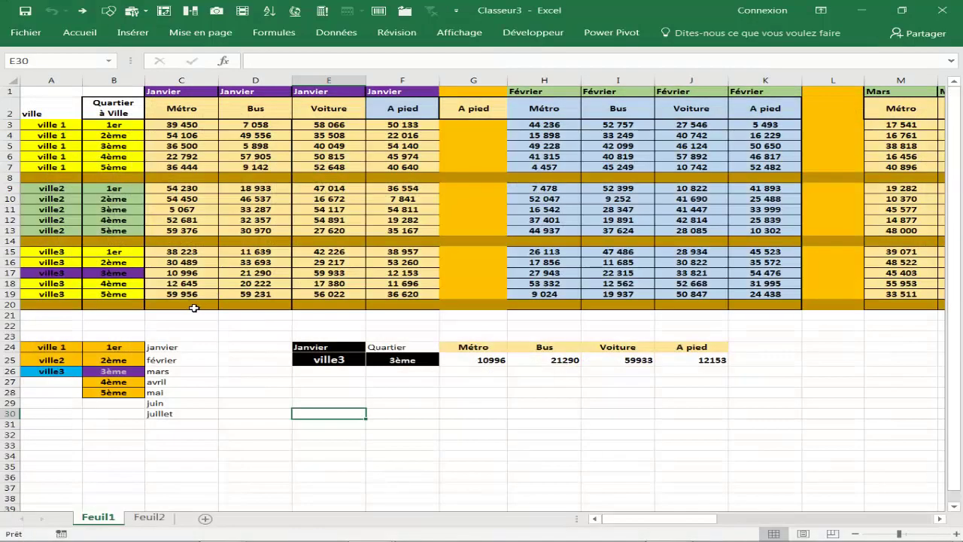
# Step: Test the lookup with districts 2ème–4ème, ville2, and months avril, juin, juillet and mars
pyautogui.click(111, 360)
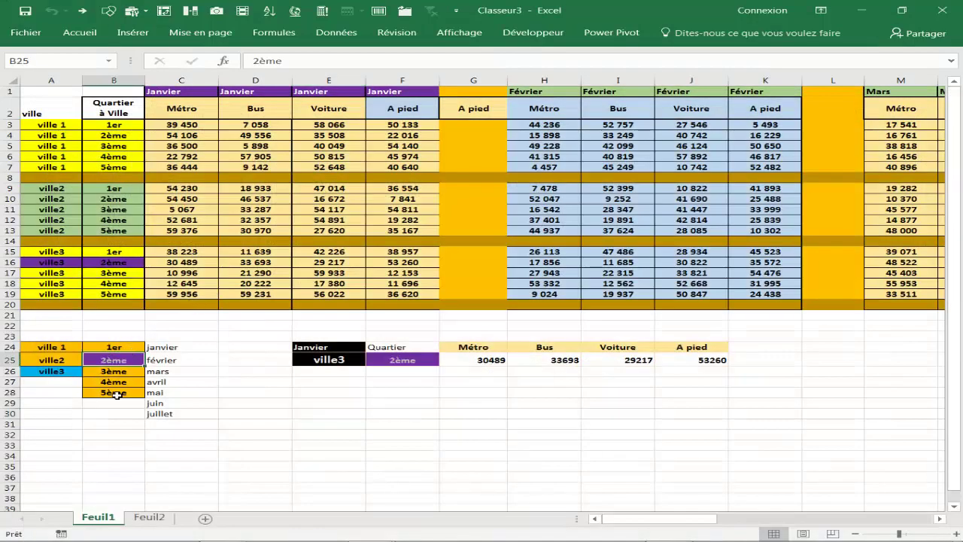
pyautogui.click(118, 371)
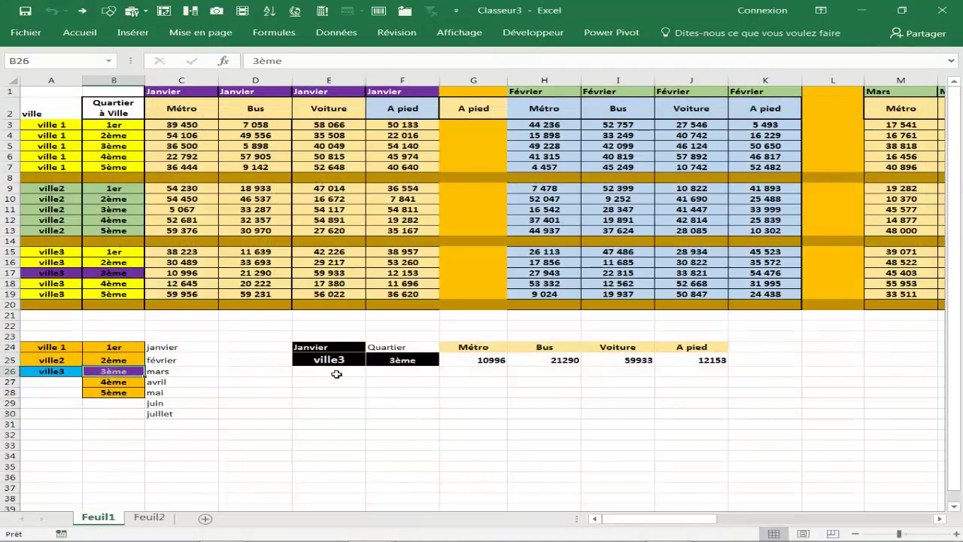
pyautogui.click(123, 381)
pyautogui.click(72, 362)
pyautogui.click(153, 385)
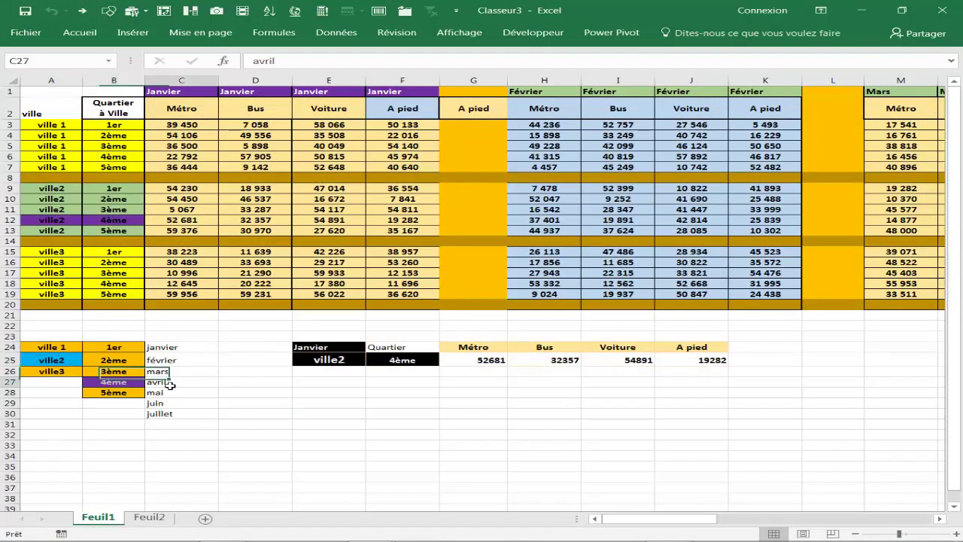
pyautogui.click(167, 403)
pyautogui.click(171, 413)
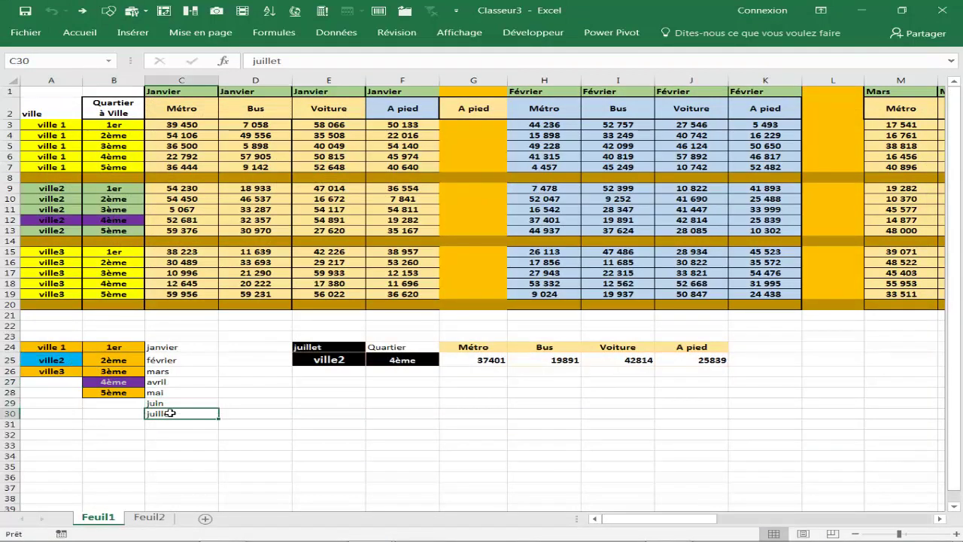
pyautogui.click(172, 374)
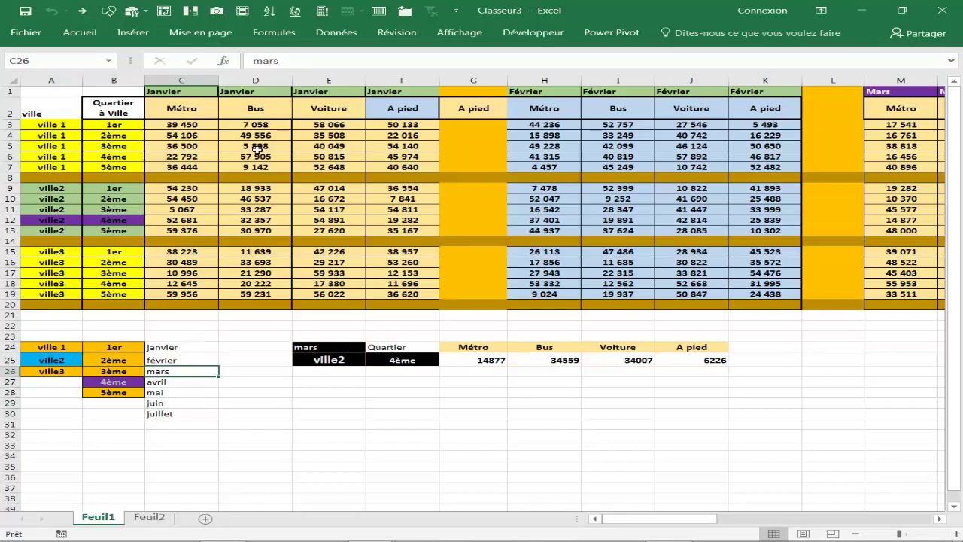
# Step: Check data-table cells, pick mars then mai, and inspect the SOMMEPROD formula in G25
pyautogui.click(111, 214)
pyautogui.click(116, 156)
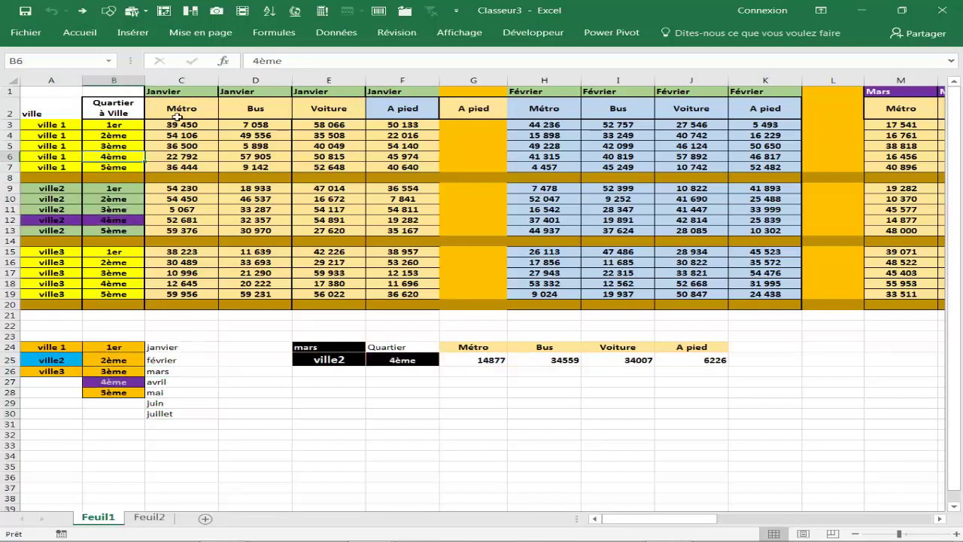
pyautogui.click(235, 93)
pyautogui.click(164, 371)
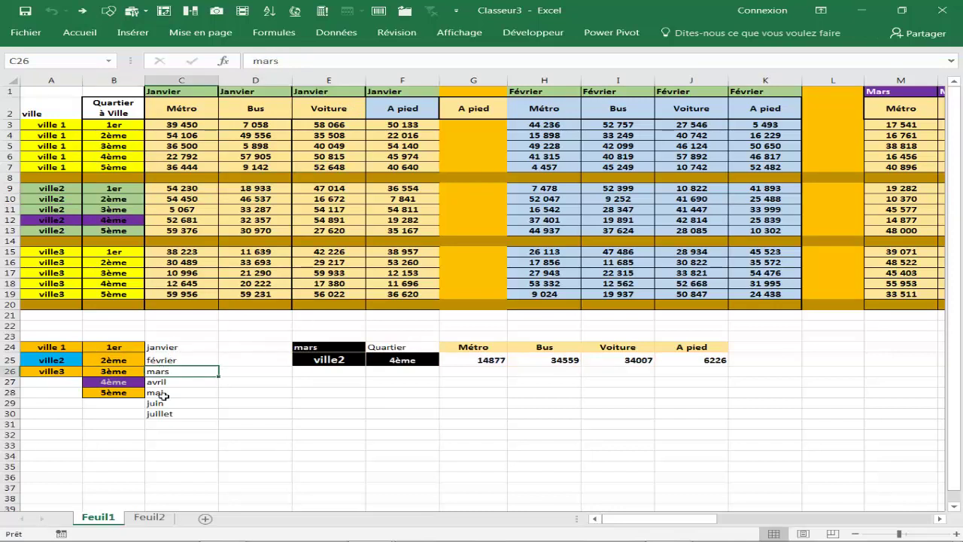
pyautogui.click(163, 395)
pyautogui.click(476, 361)
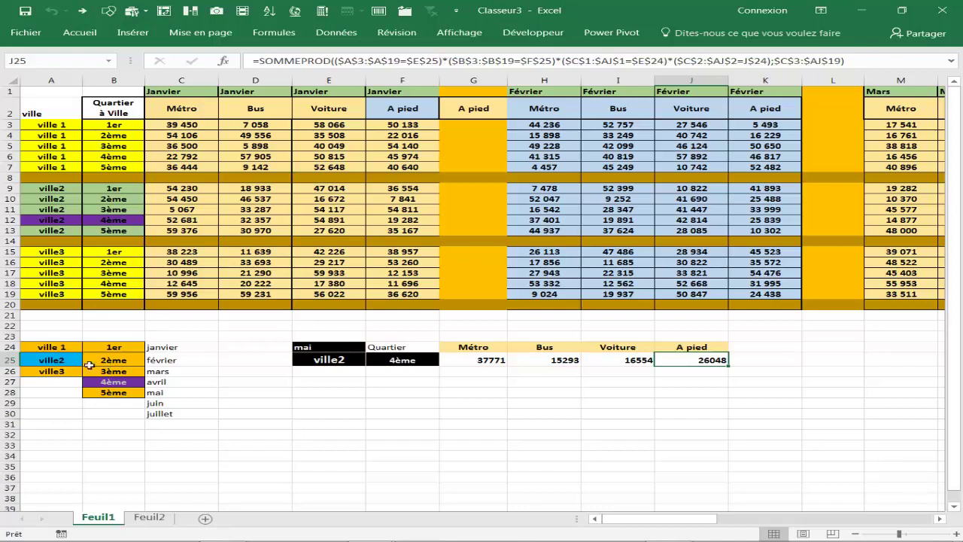
# Step: Give the month list a font colour and a larger font size
pyautogui.moveTo(162, 347); pyautogui.dragTo(163, 412)
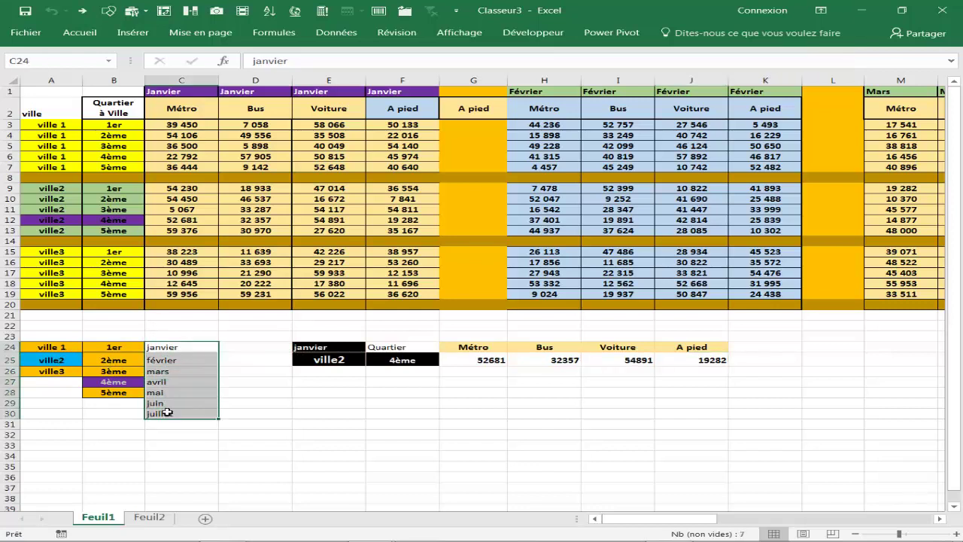
pyautogui.rightClick(166, 414)
pyautogui.click(276, 446)
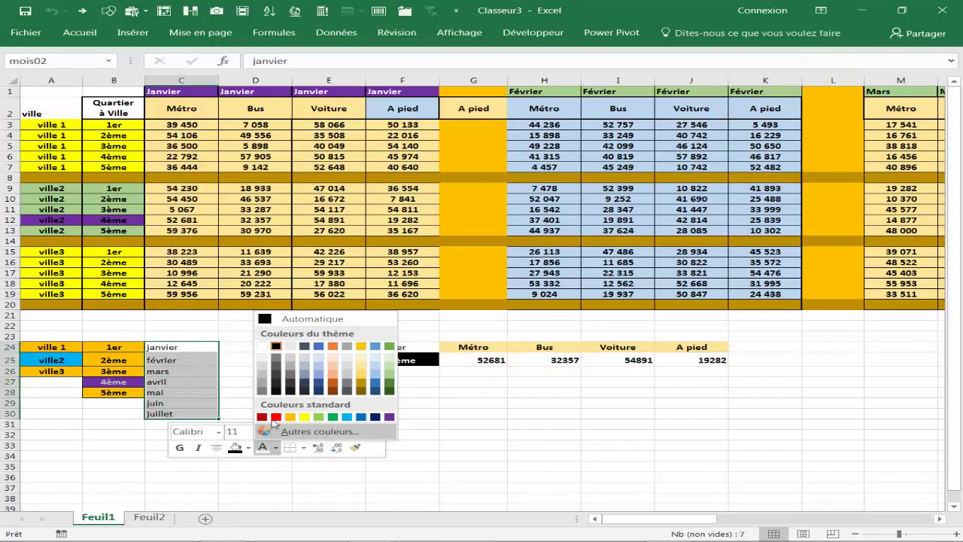
pyautogui.click(274, 386)
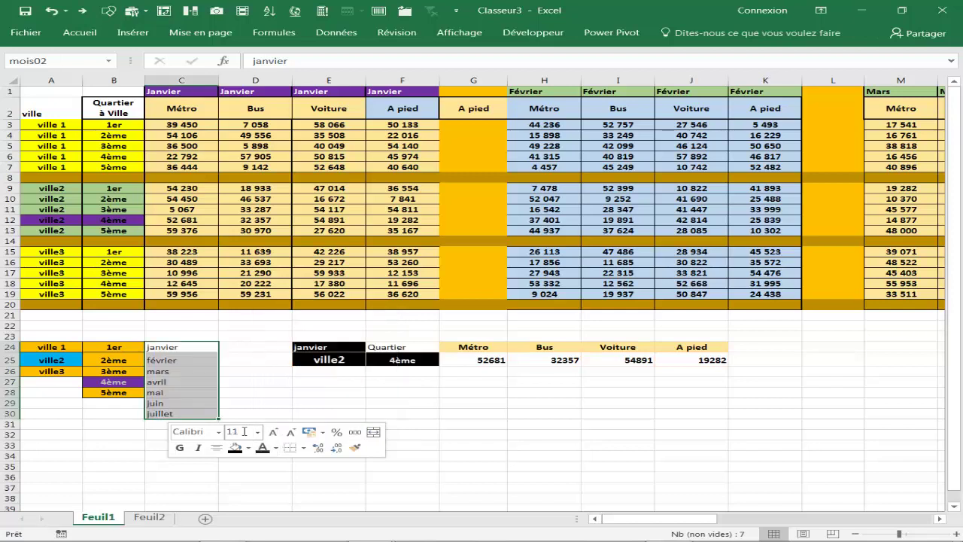
pyautogui.click(274, 432)
pyautogui.click(273, 432)
pyautogui.click(274, 432)
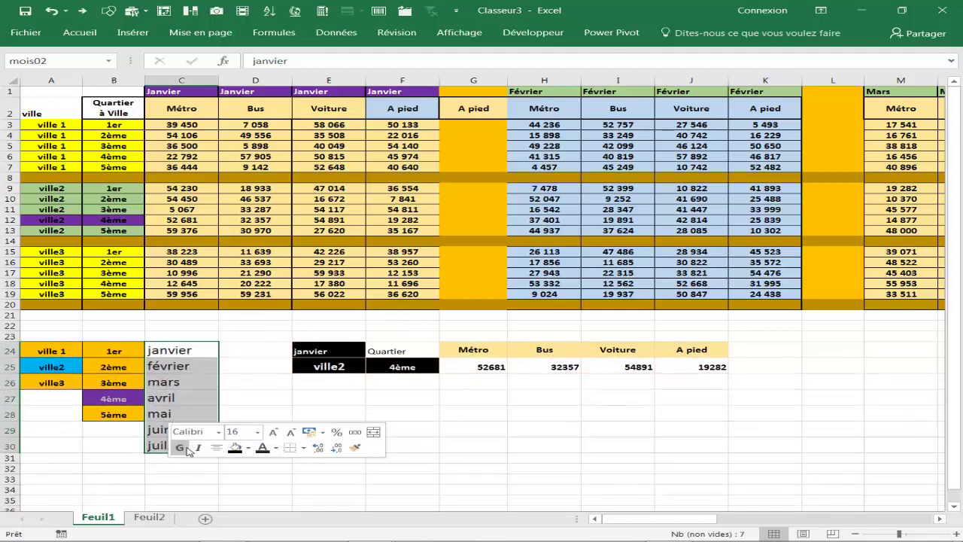
pyautogui.click(179, 382)
# Step: Try ville2 with the 2ème and 3ème districts and avril, checking table headers and cells
pyautogui.click(118, 368)
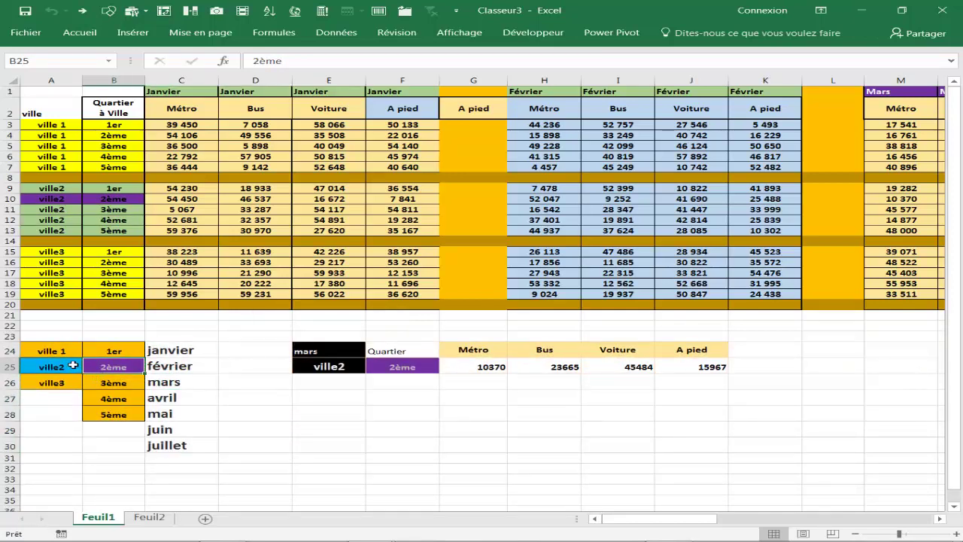
pyautogui.click(73, 366)
pyautogui.click(101, 387)
pyautogui.click(151, 398)
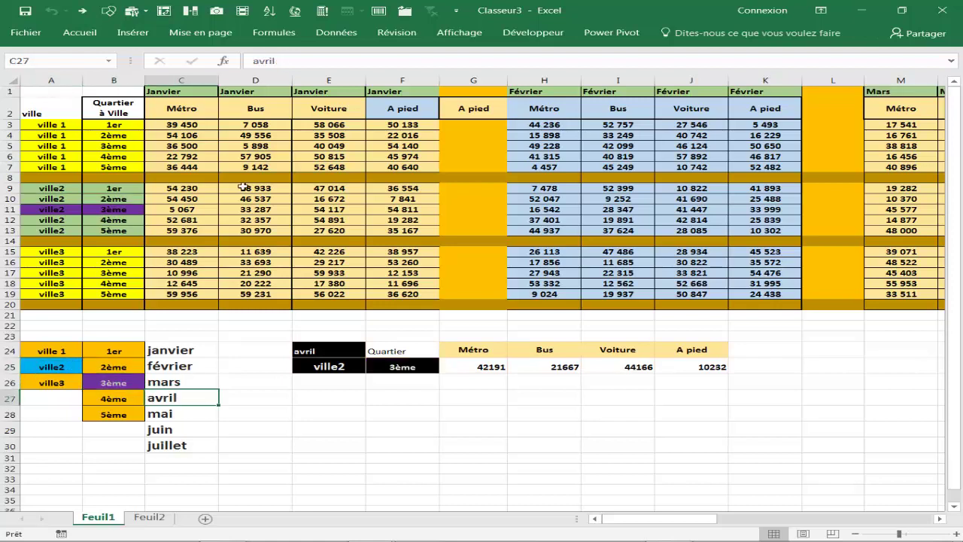
pyautogui.click(241, 92)
pyautogui.click(92, 144)
pyautogui.click(59, 147)
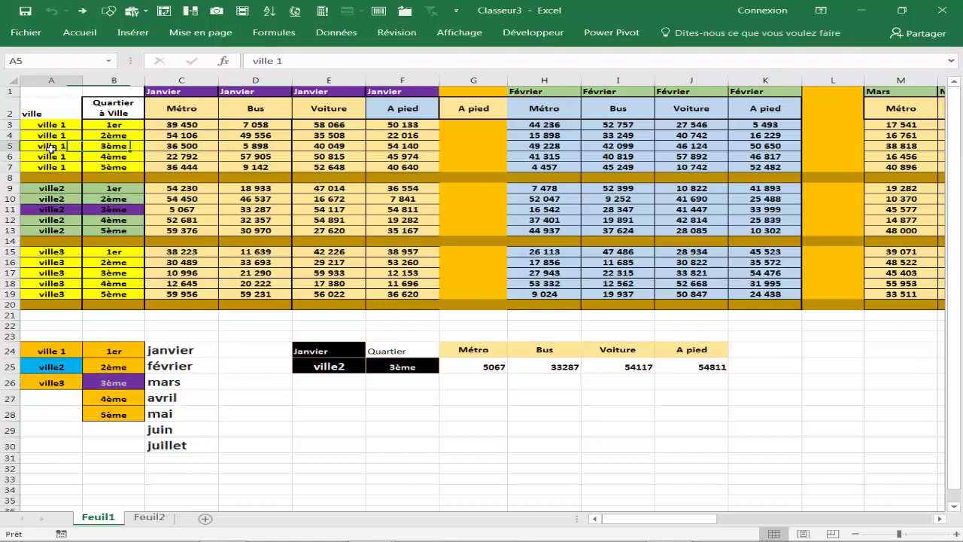
pyautogui.click(40, 202)
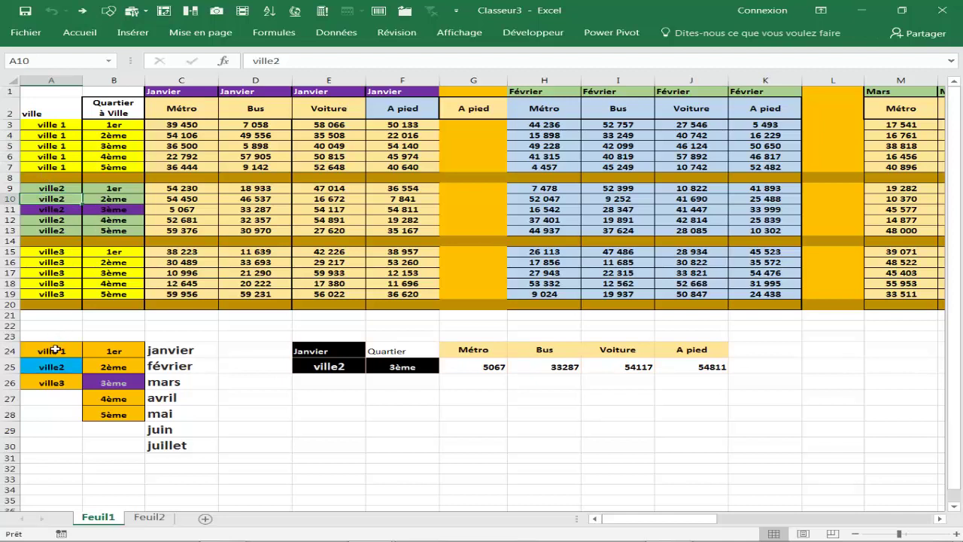
# Step: Try ville 1 with the 1er and 4ème districts across avril, février, mai and juillet
pyautogui.click(55, 350)
pyautogui.click(107, 352)
pyautogui.click(113, 398)
pyautogui.click(152, 398)
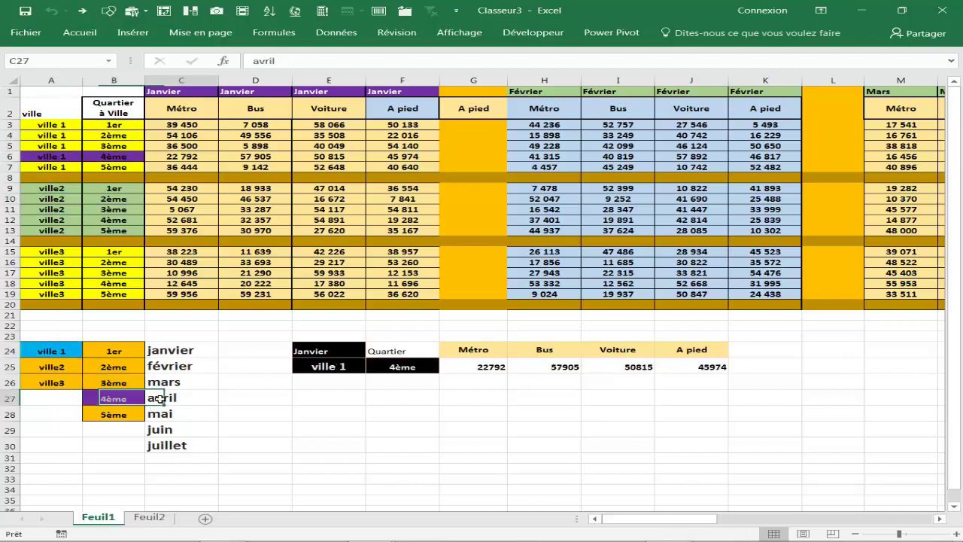
pyautogui.click(158, 366)
pyautogui.click(158, 413)
pyautogui.click(162, 444)
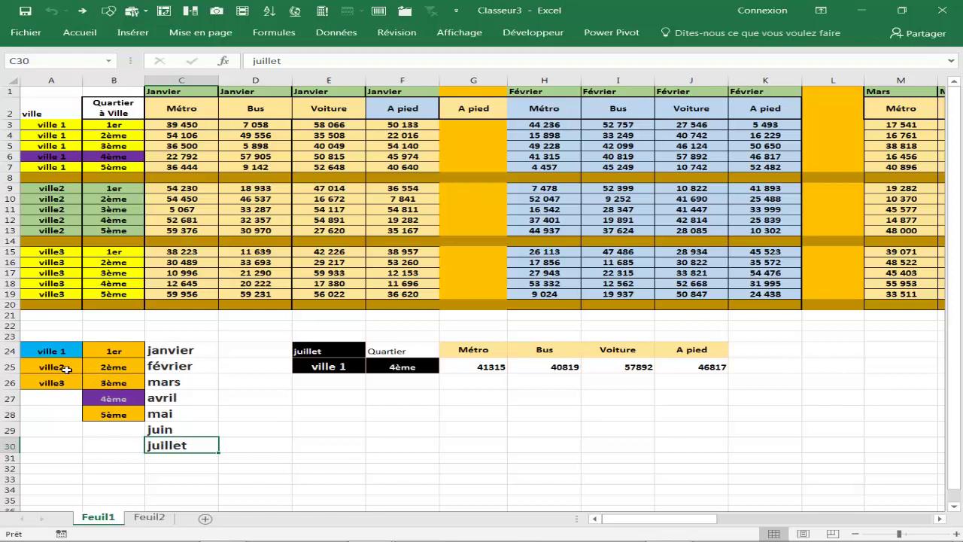
# Step: Settle the summary on février, ville3 and 2ème (Métro 17856, Bus 11685, Voiture 30822, A pied 35572)
pyautogui.click(70, 367)
pyautogui.click(97, 367)
pyautogui.click(161, 365)
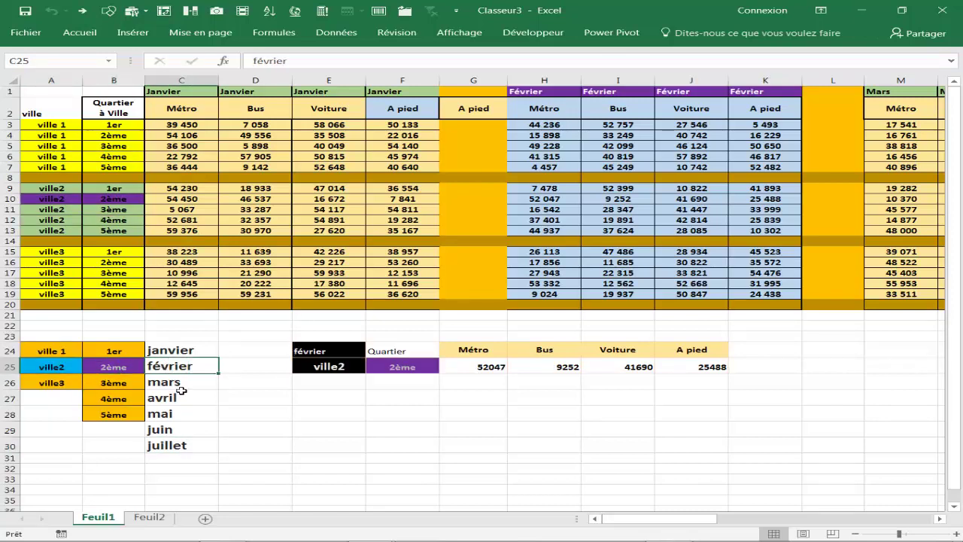
pyautogui.click(174, 400)
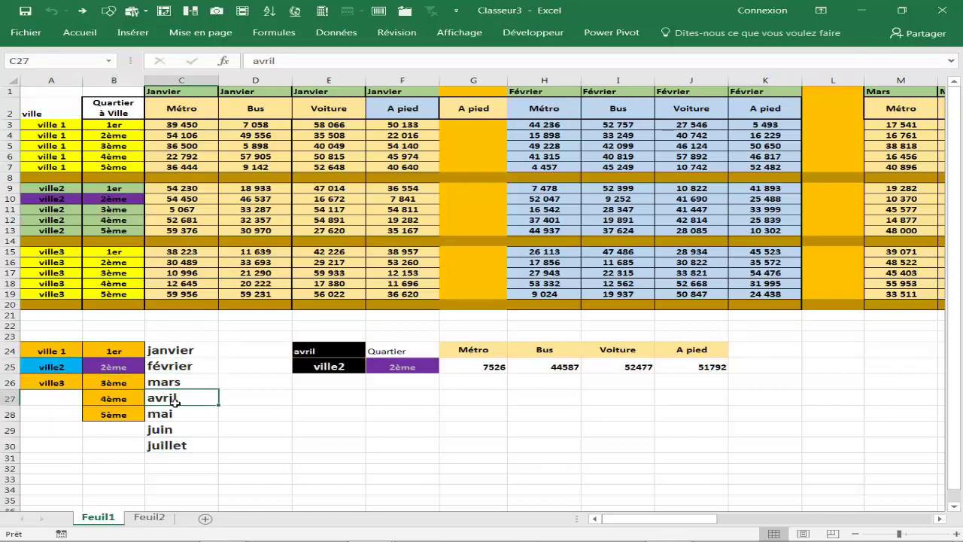
pyautogui.click(608, 92)
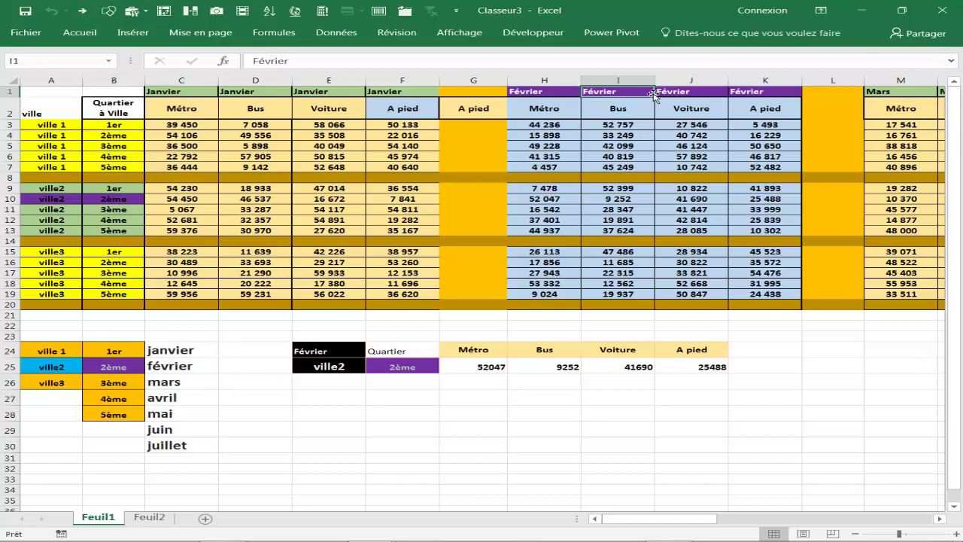
pyautogui.click(309, 91)
pyautogui.click(111, 218)
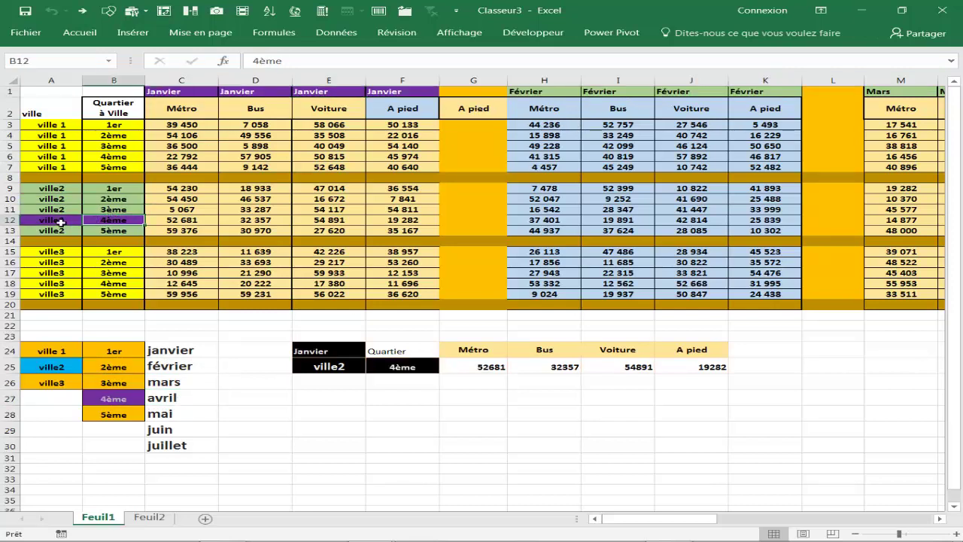
pyautogui.click(65, 265)
pyautogui.click(110, 368)
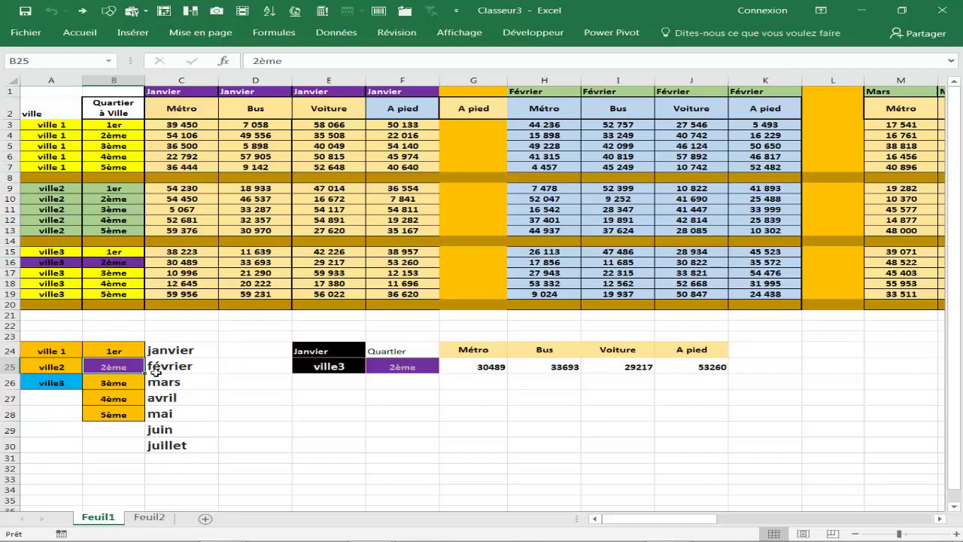
pyautogui.click(170, 367)
pyautogui.click(369, 413)
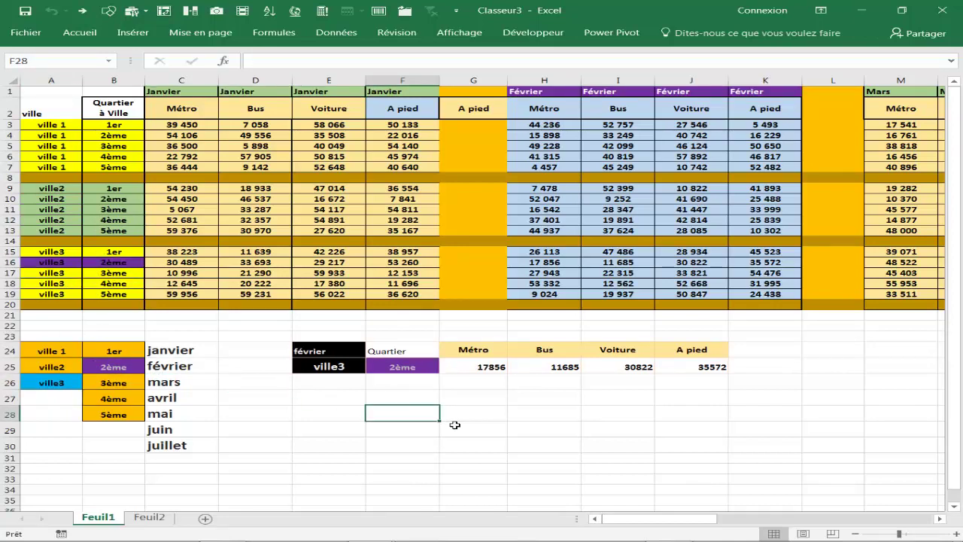
pyautogui.click(454, 416)
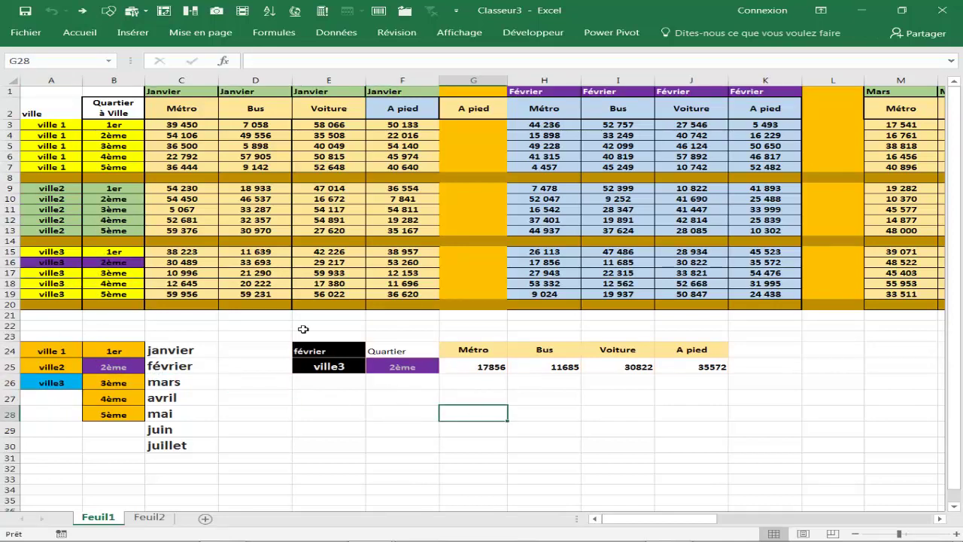
pyautogui.click(361, 424)
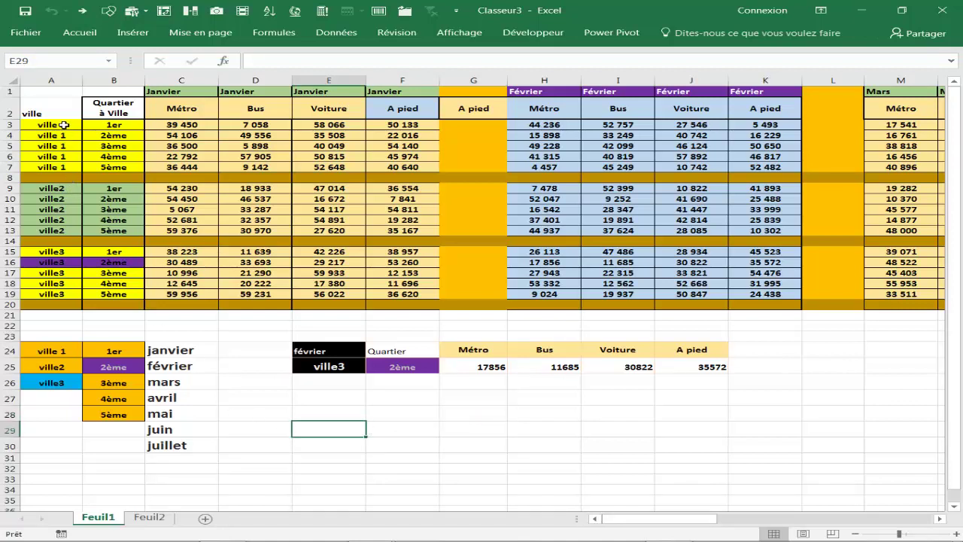
# Step: Delete the existing conditional formatting rule on city cells A3:A19, then reselect A3:A19
pyautogui.moveTo(62, 124); pyautogui.dragTo(34, 300)
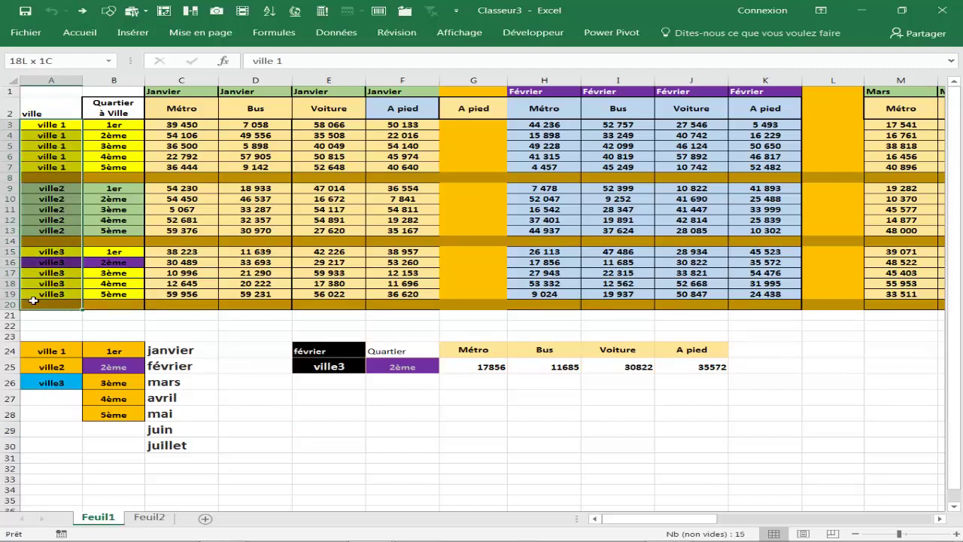
pyautogui.click(80, 32)
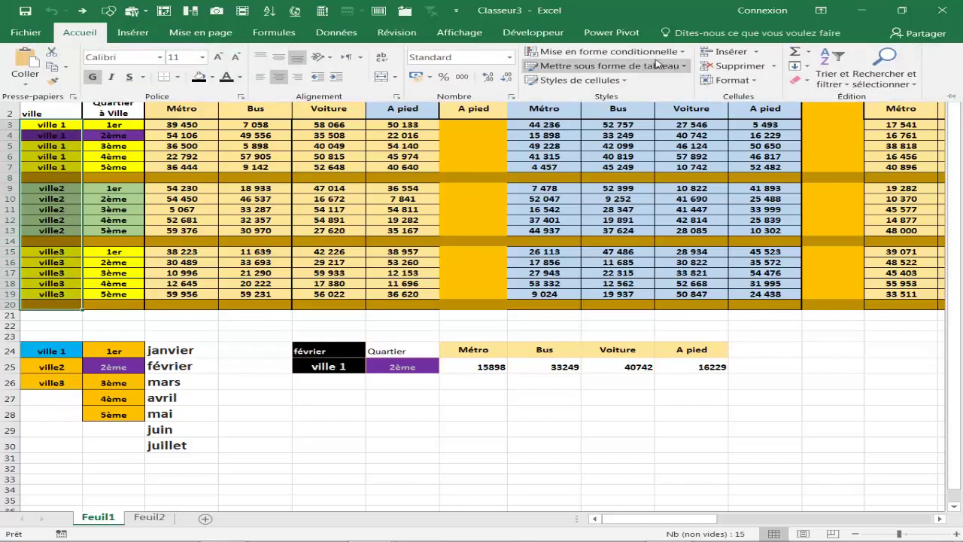
pyautogui.click(606, 48)
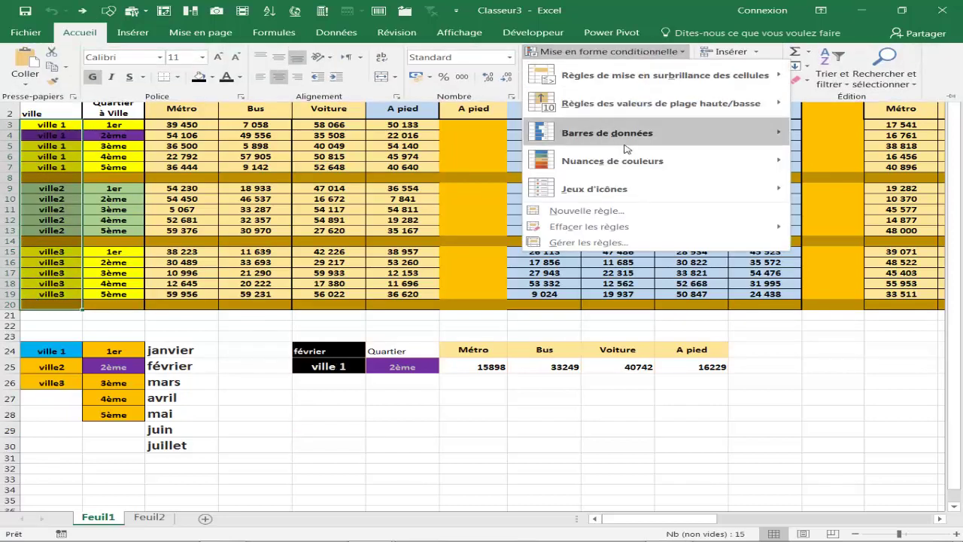
pyautogui.click(555, 242)
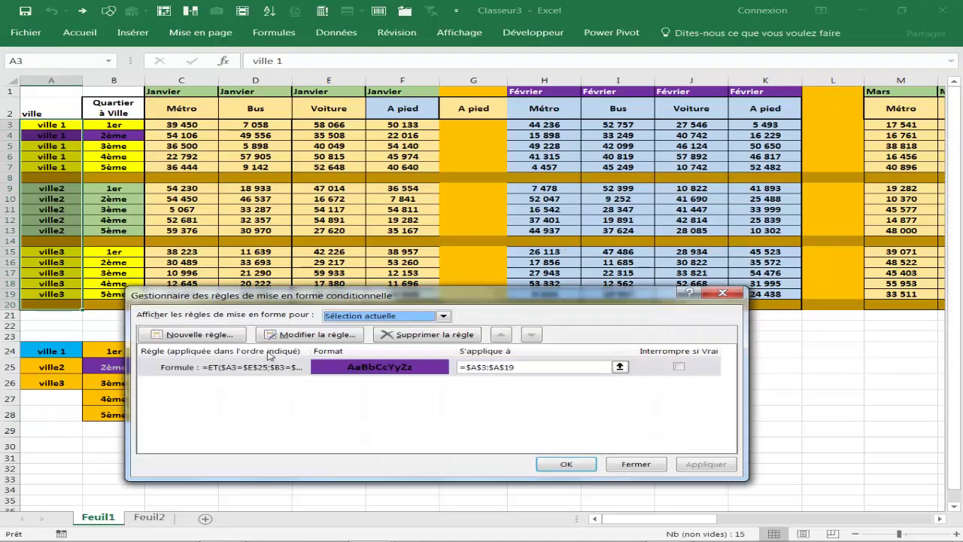
pyautogui.click(265, 366)
pyautogui.click(424, 335)
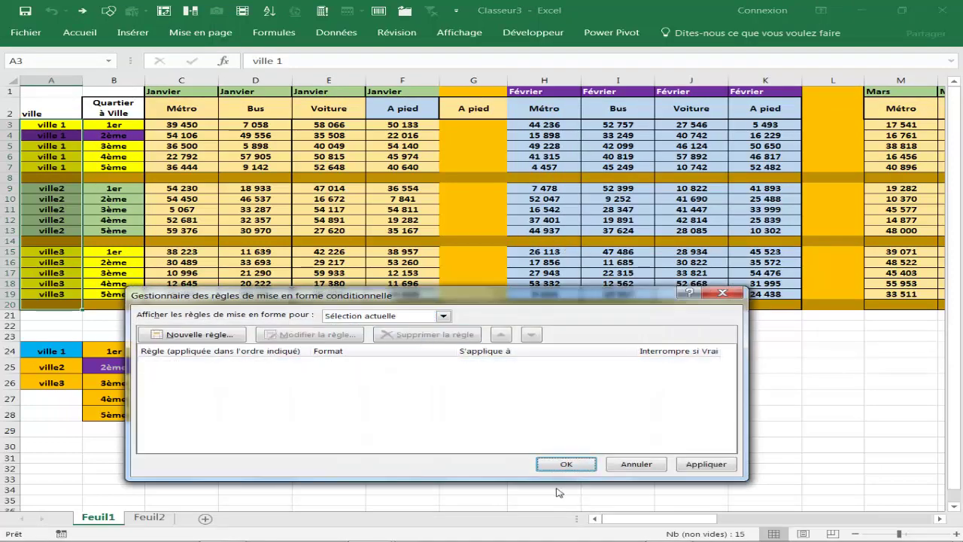
pyautogui.click(560, 464)
pyautogui.click(248, 253)
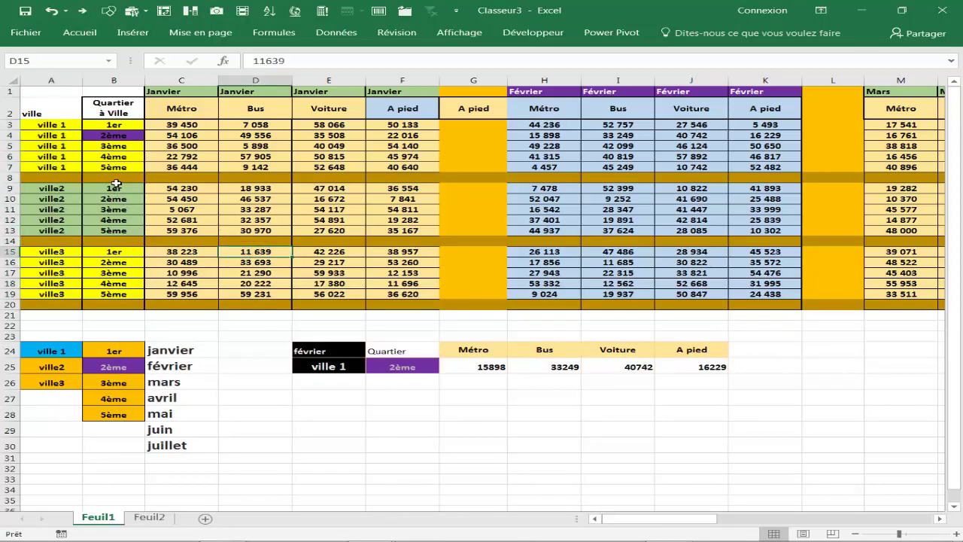
pyautogui.moveTo(57, 125); pyautogui.dragTo(62, 294)
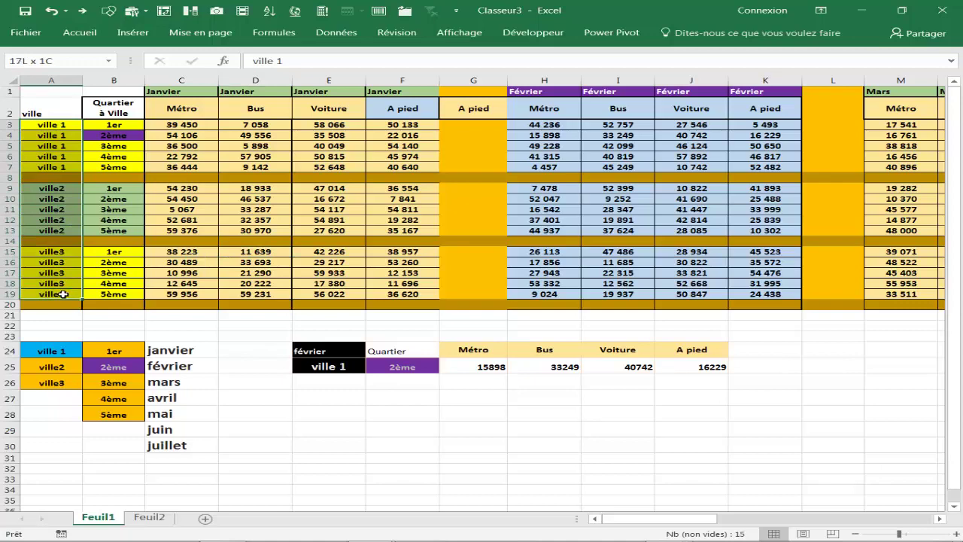
# Step: Create a new formula-based rule =ville01=$E$25 for the city cells
pyautogui.click(79, 32)
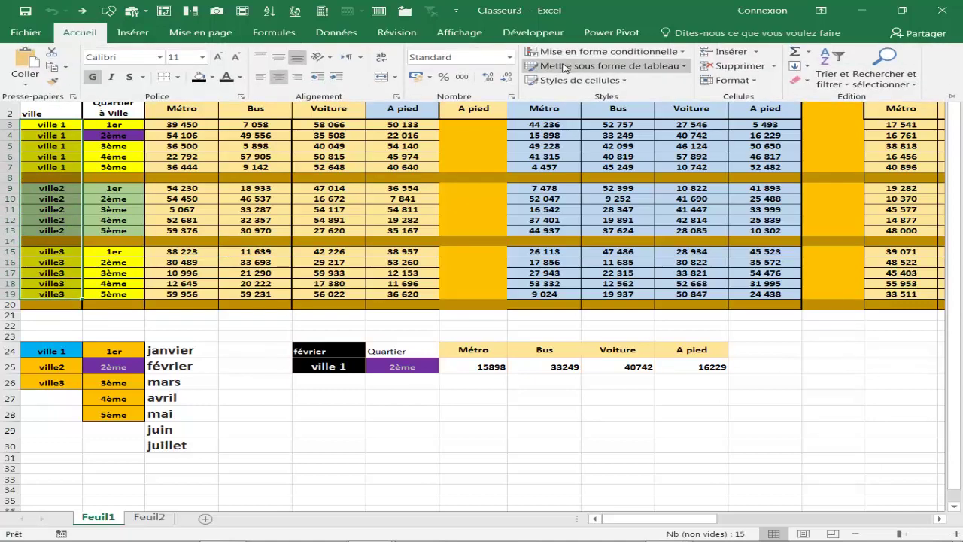
pyautogui.click(569, 53)
pyautogui.click(549, 242)
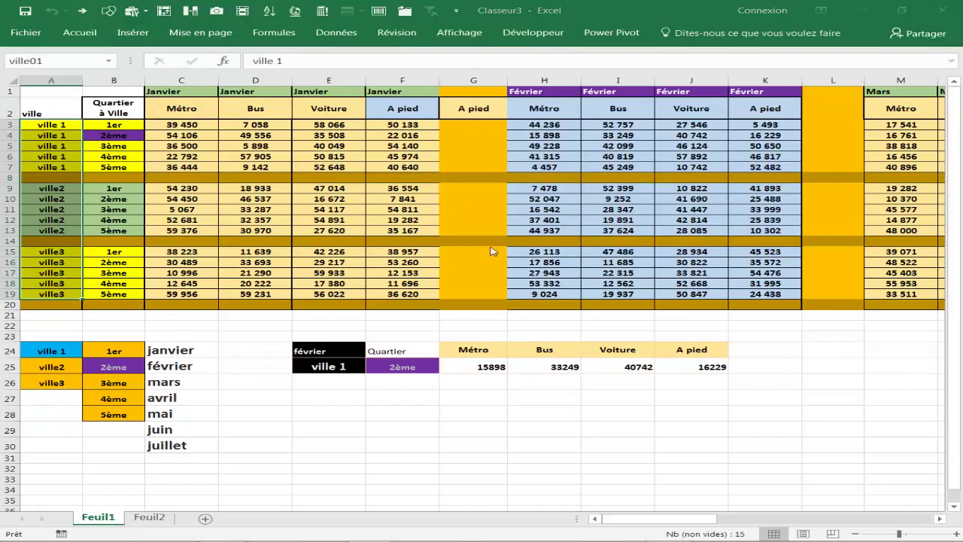
pyautogui.moveTo(301, 295); pyautogui.dragTo(617, 283)
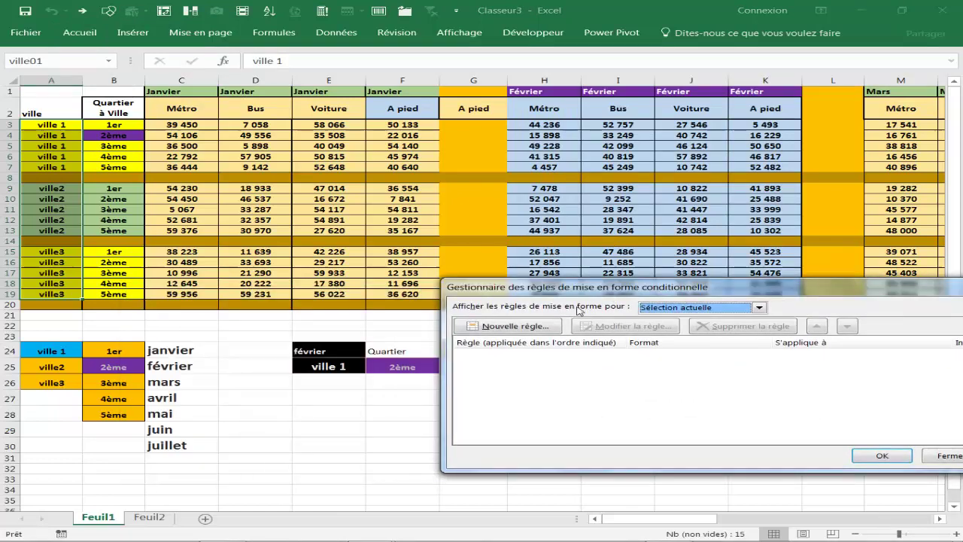
pyautogui.click(518, 325)
pyautogui.click(548, 346)
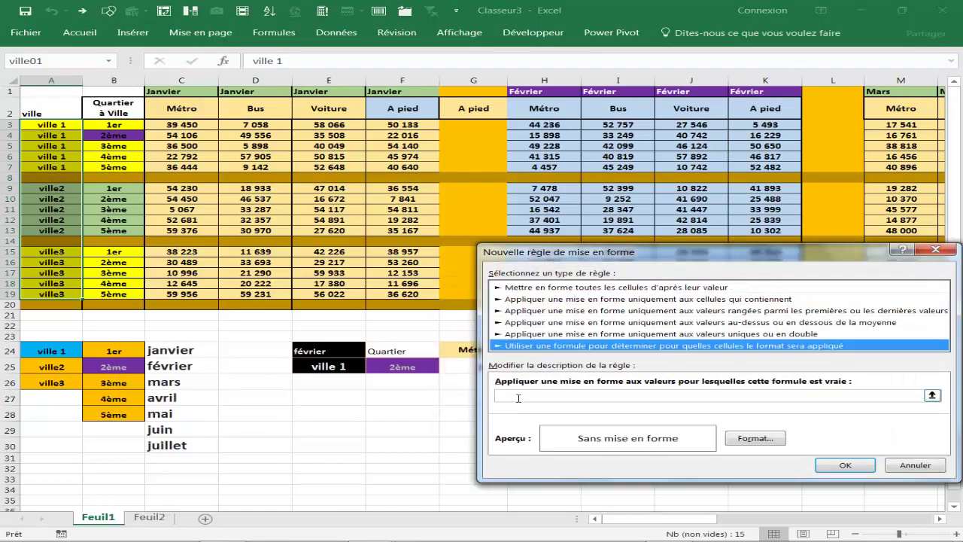
pyautogui.click(518, 398)
pyautogui.write('=ville01')
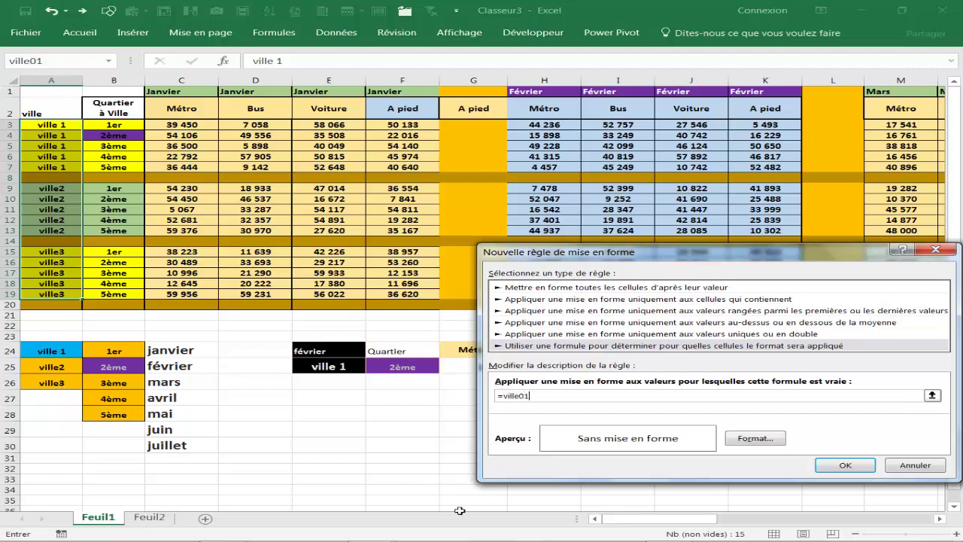
pyautogui.write('=')
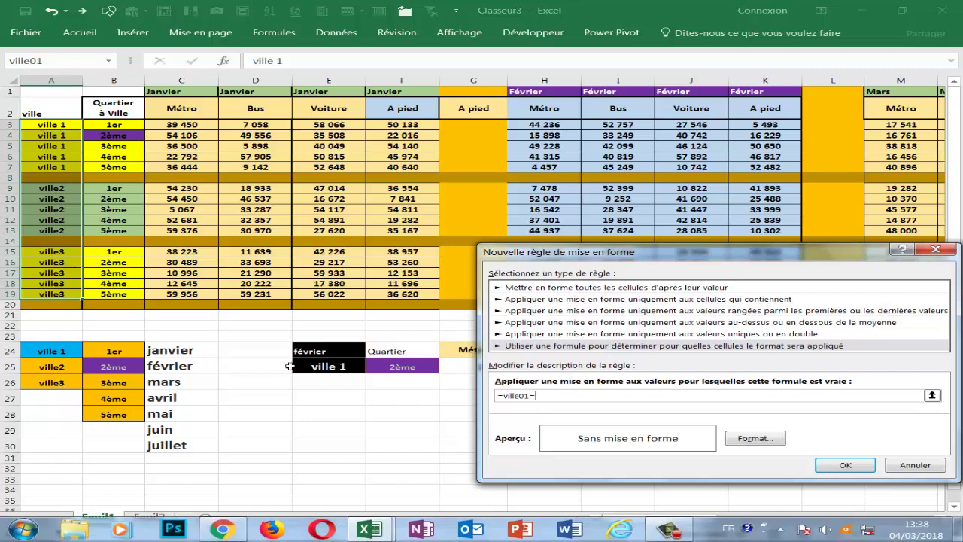
pyautogui.click(316, 366)
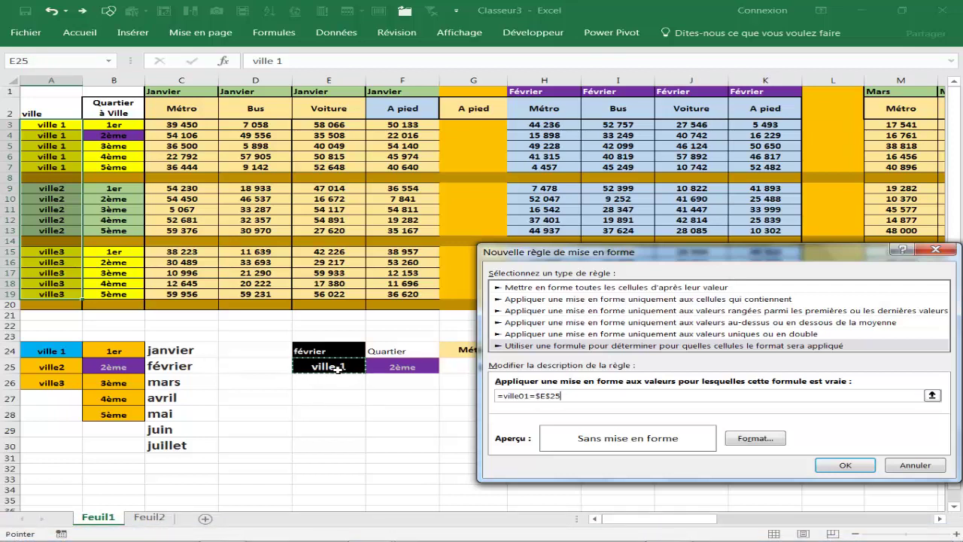
# Step: Give the new rule a red fill and apply it
pyautogui.click(729, 438)
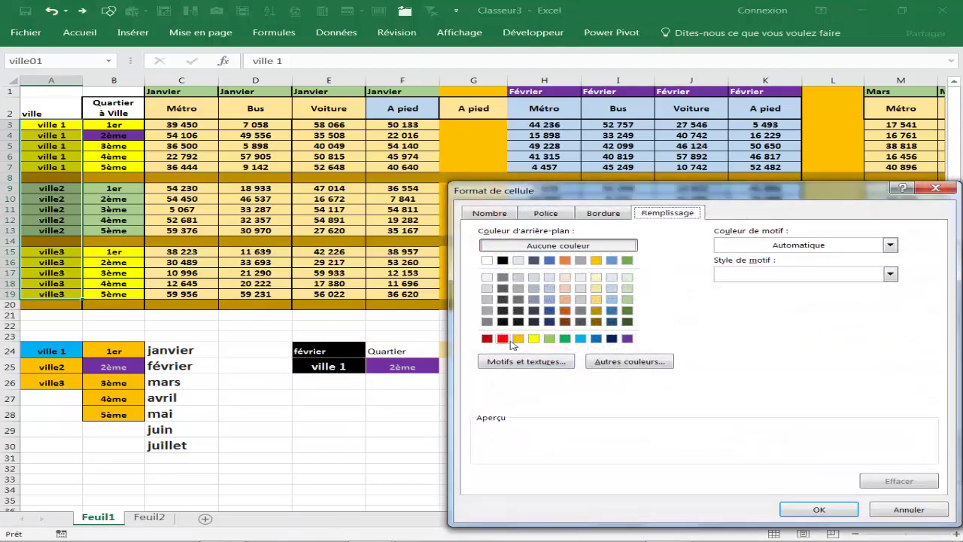
pyautogui.click(503, 339)
pyautogui.click(819, 510)
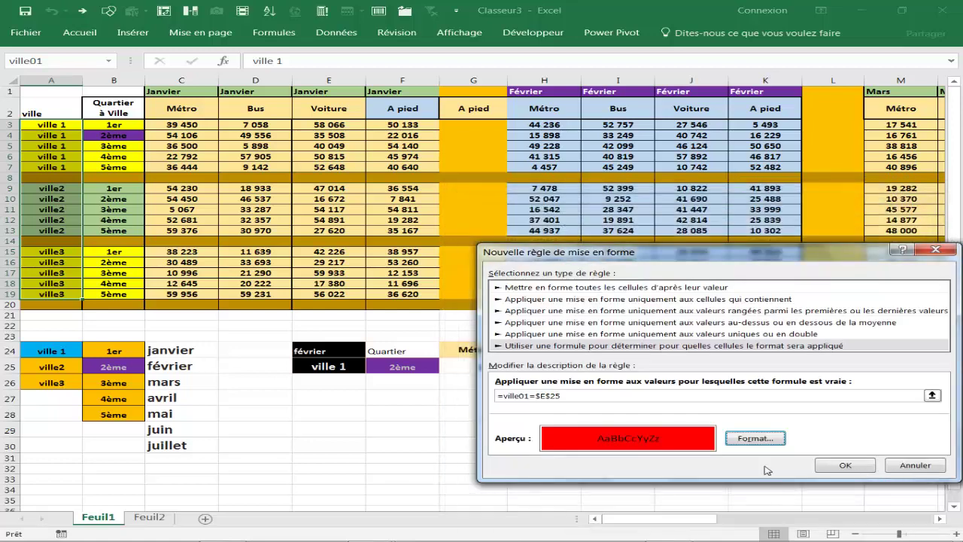
pyautogui.click(831, 468)
pyautogui.click(854, 459)
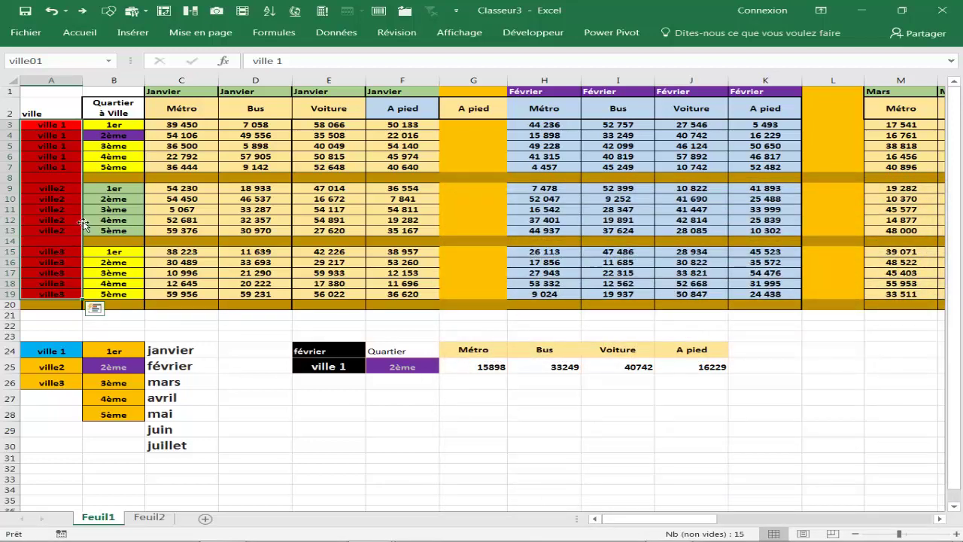
# Step: Edit the red rule's formula from ville01 to $A3 so it reads =$A3=$E$25
pyautogui.click(83, 34)
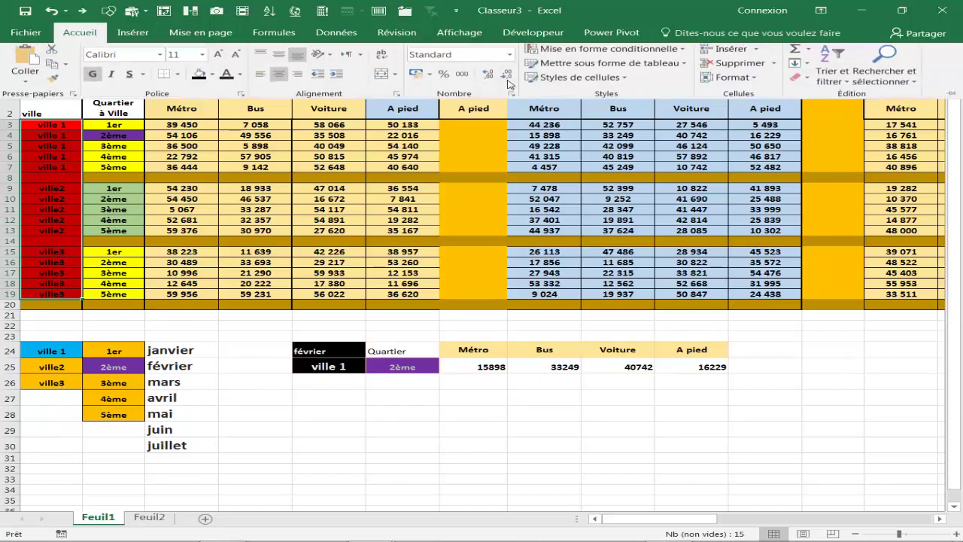
pyautogui.click(549, 53)
pyautogui.click(583, 237)
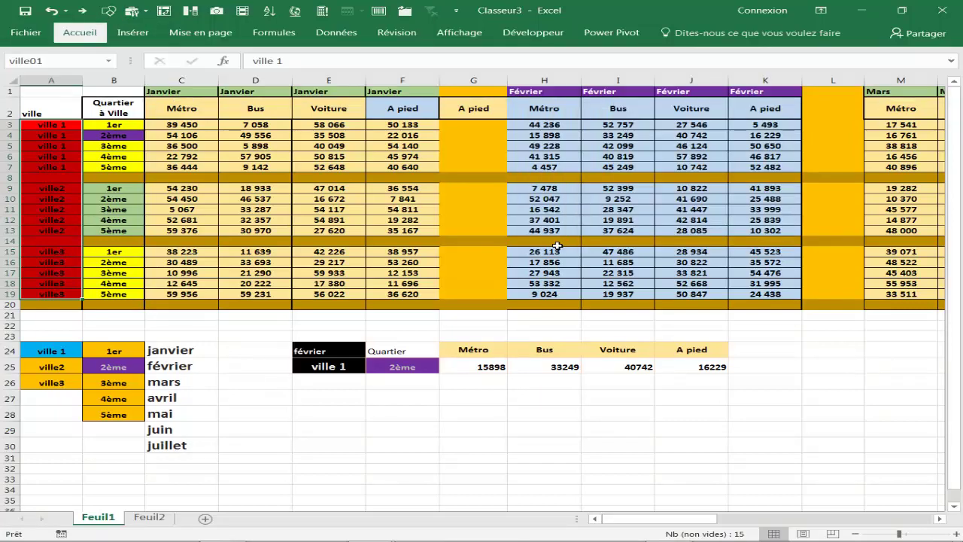
pyautogui.click(511, 329)
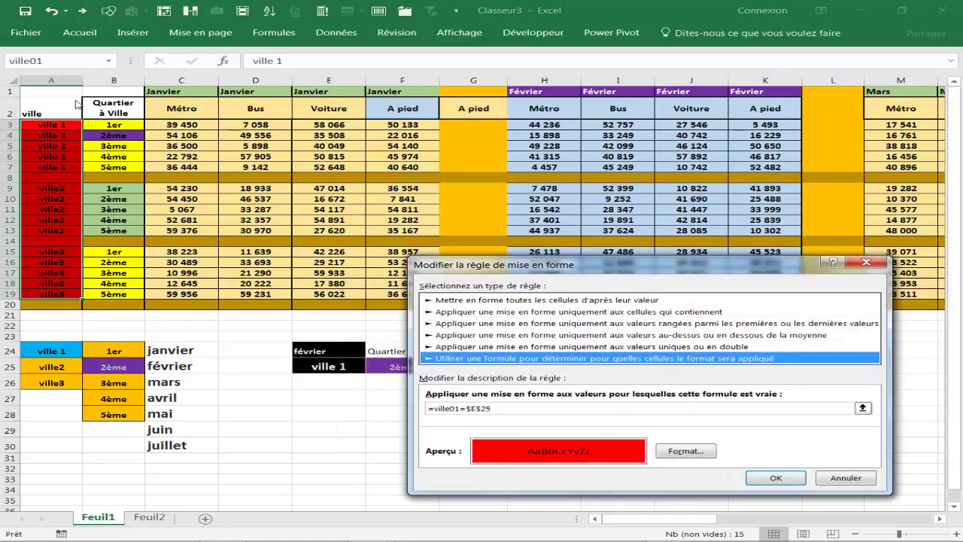
pyautogui.click(462, 408)
pyautogui.press('BackSpace')
pyautogui.press('BackSpace')
pyautogui.press('BackSpace')
pyautogui.press('BackSpace')
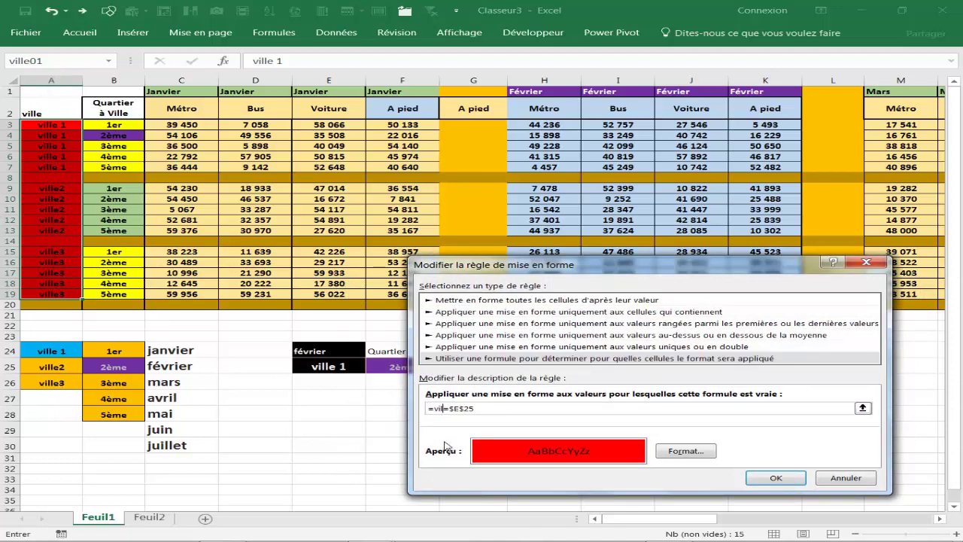
pyautogui.press('BackSpace')
pyautogui.press('BackSpace')
pyautogui.press('BackSpace')
pyautogui.write('a')
pyautogui.write('3')
pyautogui.press('F4')
pyautogui.click(450, 408)
pyautogui.click(757, 479)
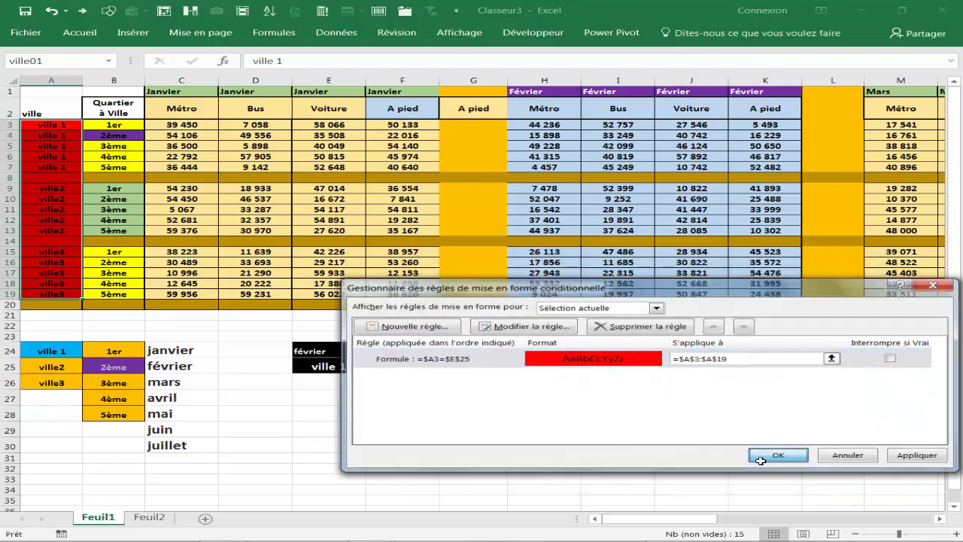
pyautogui.click(767, 457)
# Step: Cycle through ville2, ville3 and ville 1 in the city picker, ending on ville 1
pyautogui.click(30, 220)
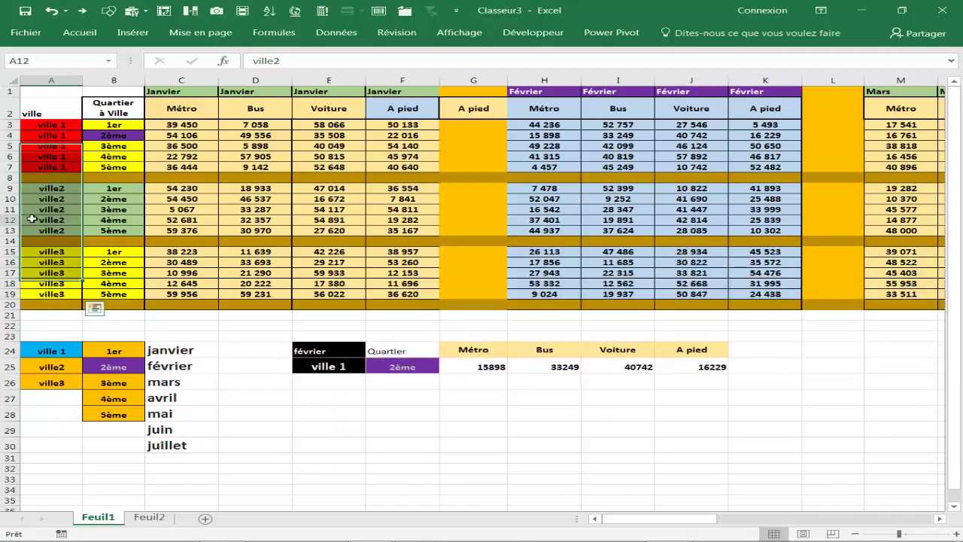
pyautogui.click(61, 277)
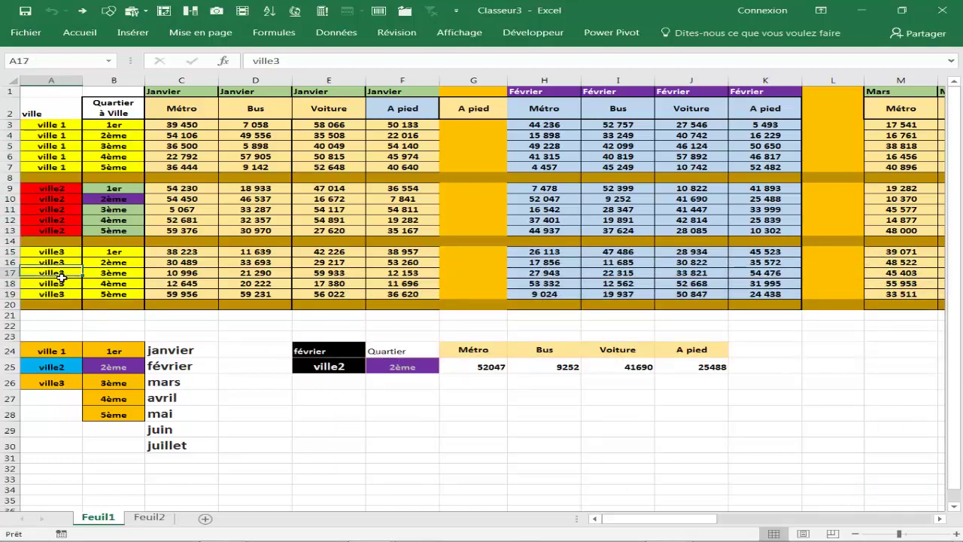
pyautogui.click(42, 138)
pyautogui.click(52, 368)
pyautogui.click(58, 377)
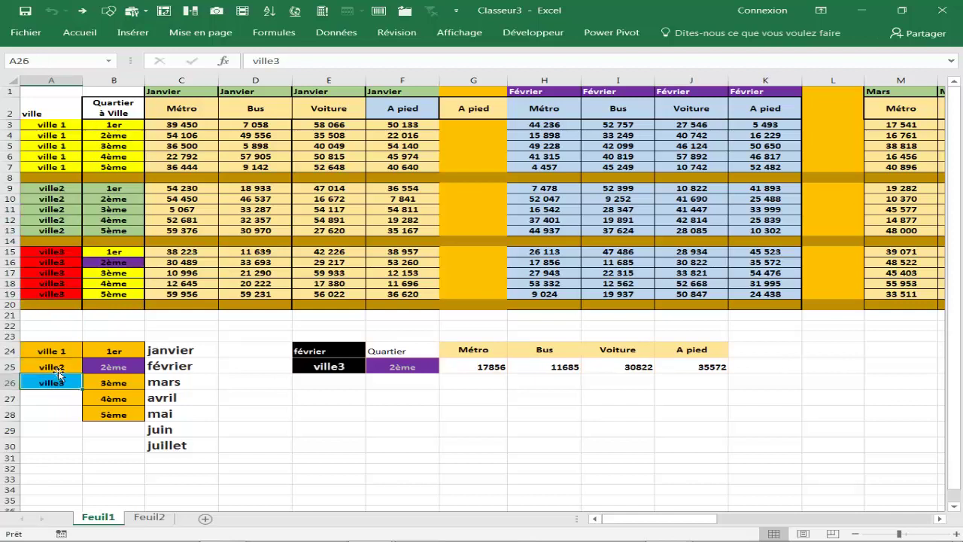
pyautogui.click(56, 351)
pyautogui.click(326, 366)
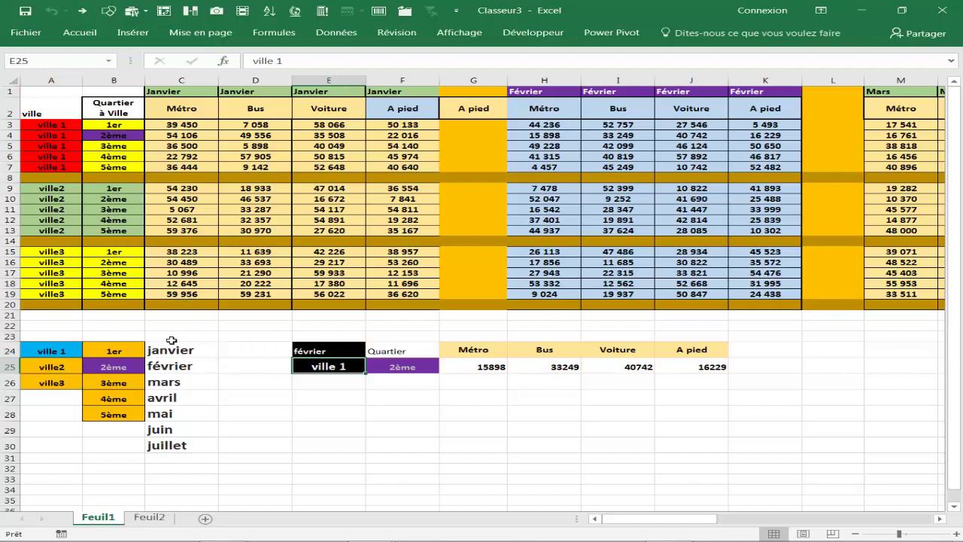
pyautogui.click(70, 381)
pyautogui.click(51, 368)
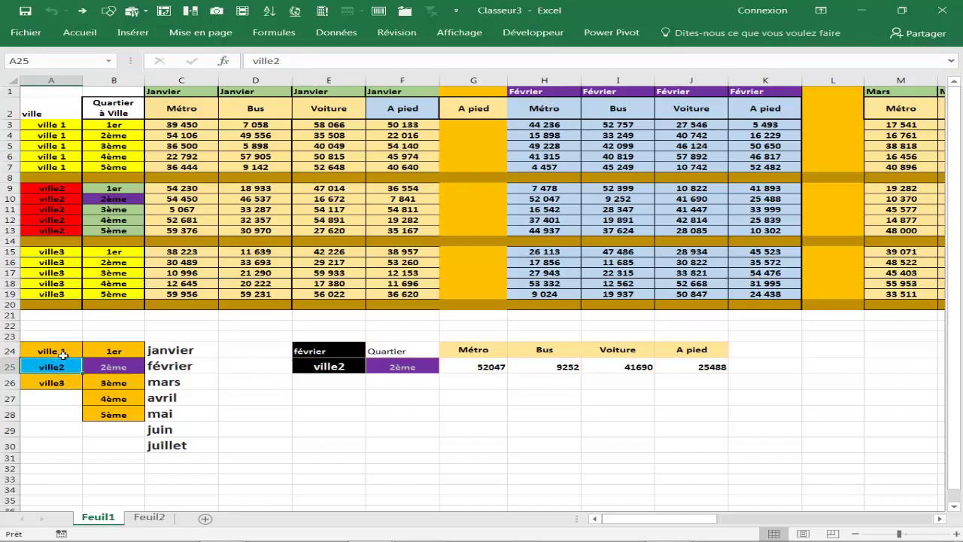
pyautogui.click(62, 352)
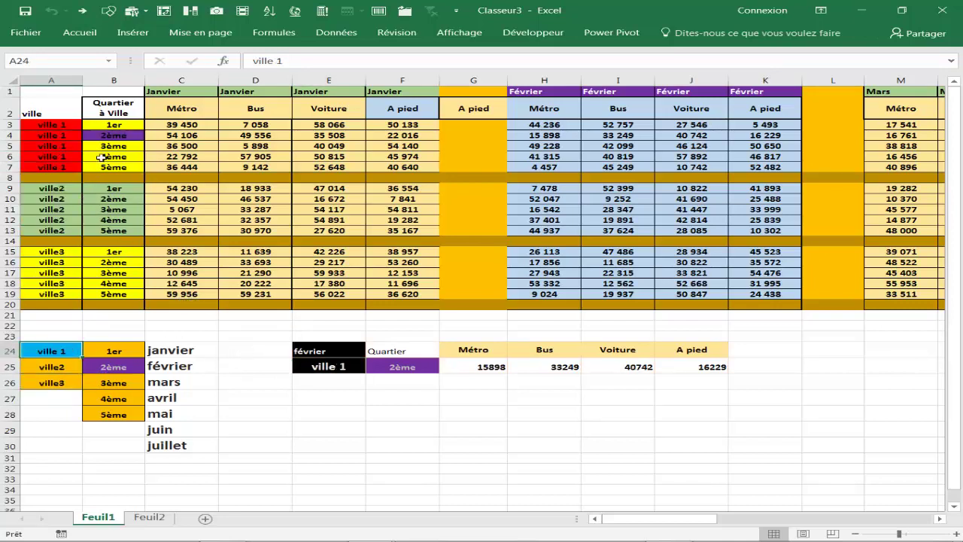
# Step: Set the B3:B19 purple rule to =ET($B3=$F$25;$A3=$E$25), then pick the 4ème district
pyautogui.moveTo(109, 126); pyautogui.dragTo(112, 209)
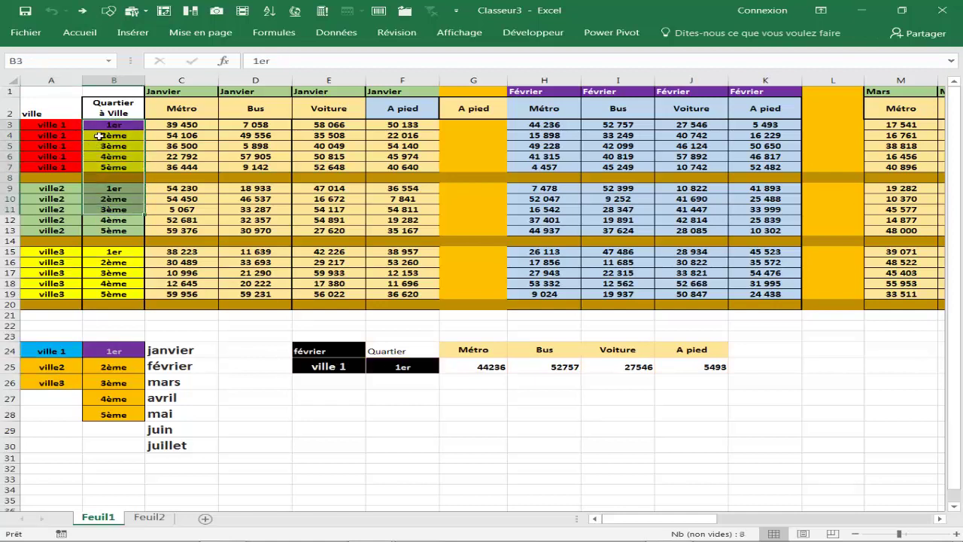
pyautogui.moveTo(114, 125); pyautogui.dragTo(120, 295)
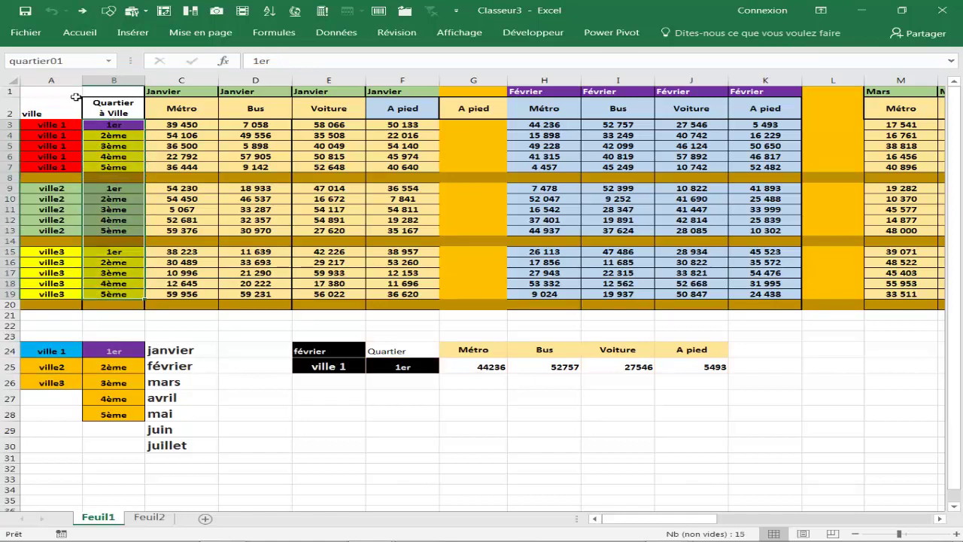
pyautogui.click(77, 34)
pyautogui.click(601, 51)
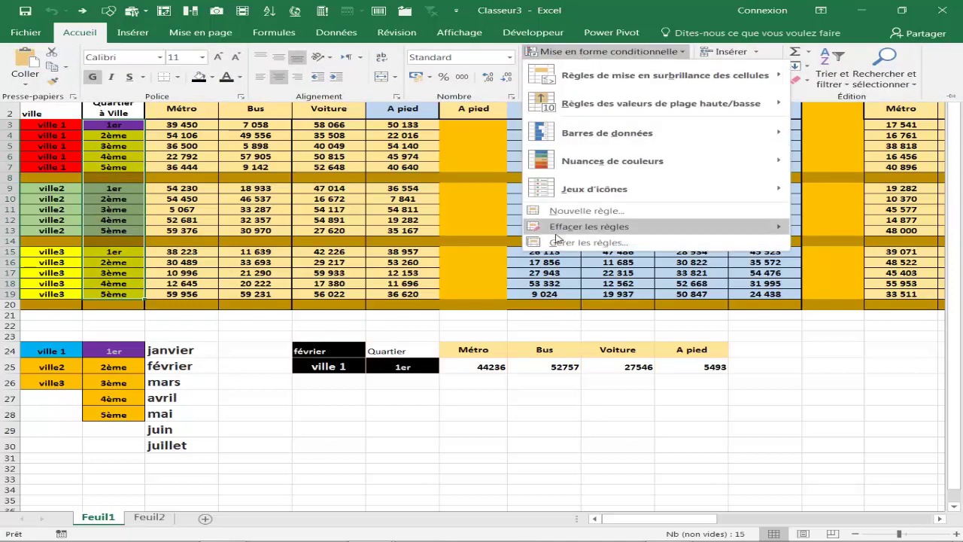
pyautogui.click(579, 243)
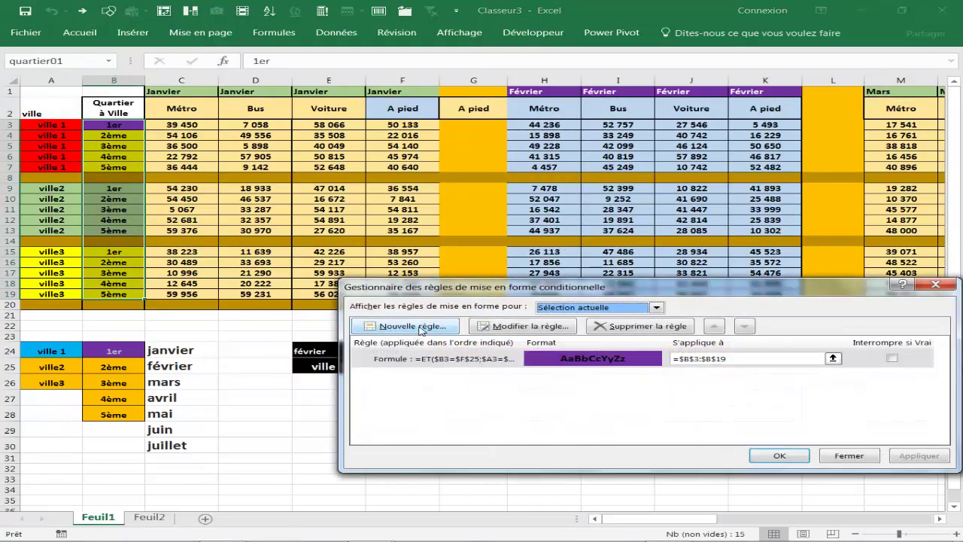
pyautogui.click(425, 359)
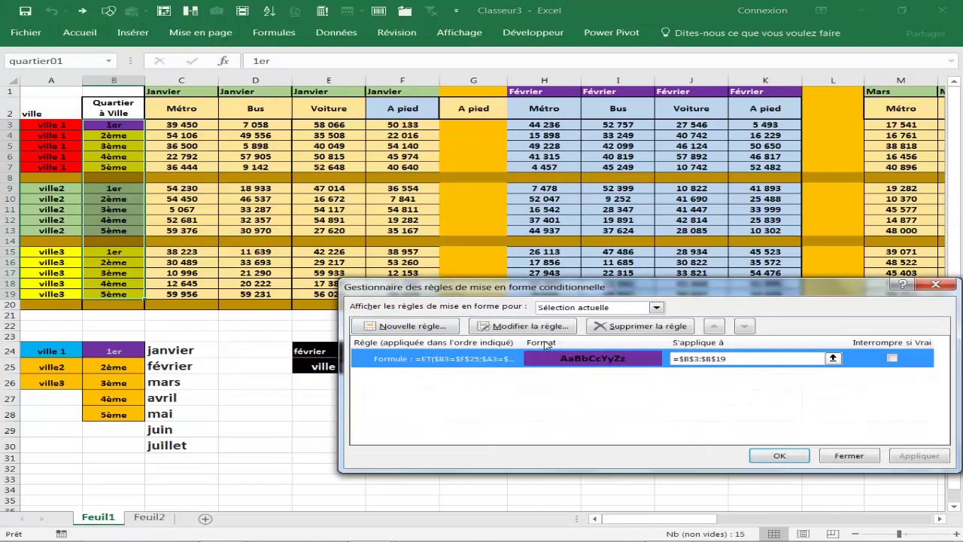
pyautogui.click(527, 326)
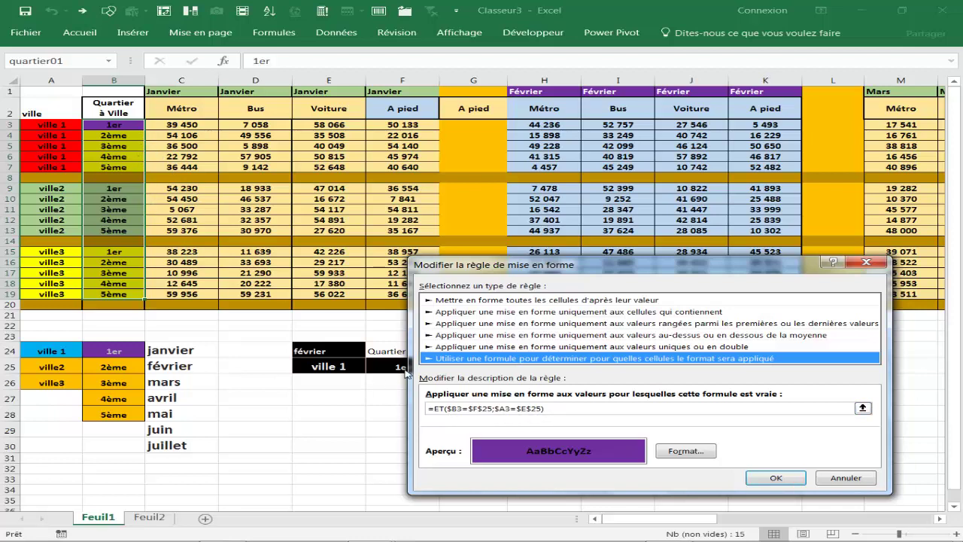
pyautogui.click(745, 474)
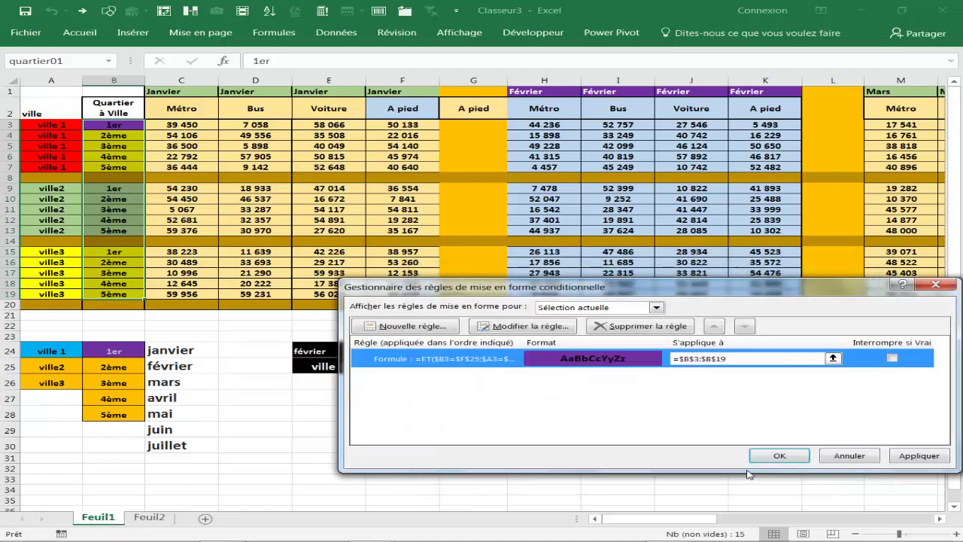
pyautogui.click(771, 459)
pyautogui.click(113, 219)
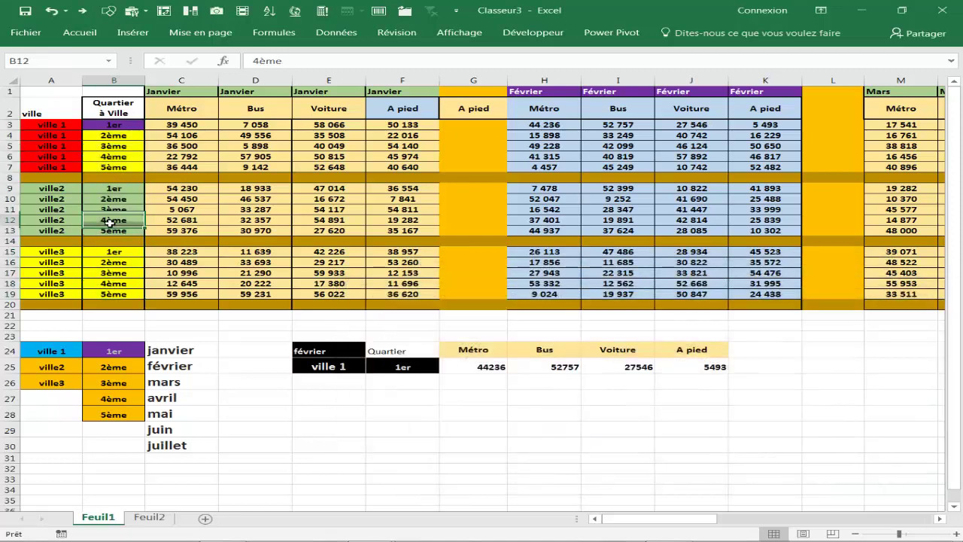
# Step: Try the 3ème, 4ème and 5ème districts in the picker, ending on 5ème
pyautogui.click(120, 383)
pyautogui.click(112, 402)
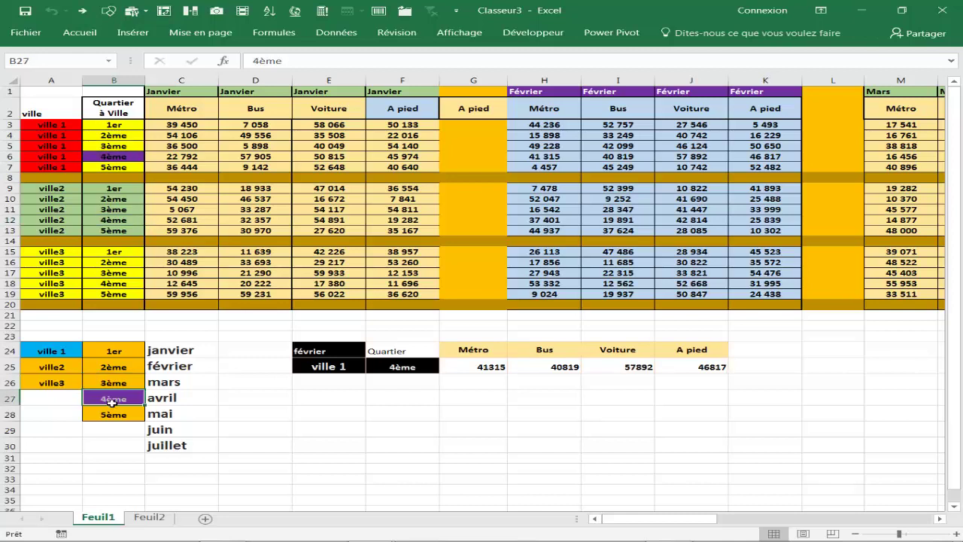
pyautogui.click(112, 412)
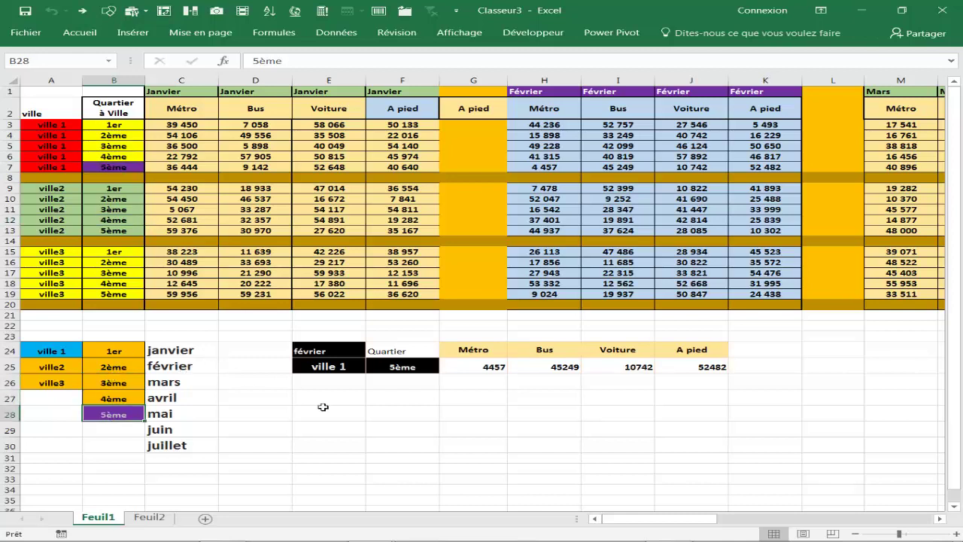
pyautogui.click(388, 423)
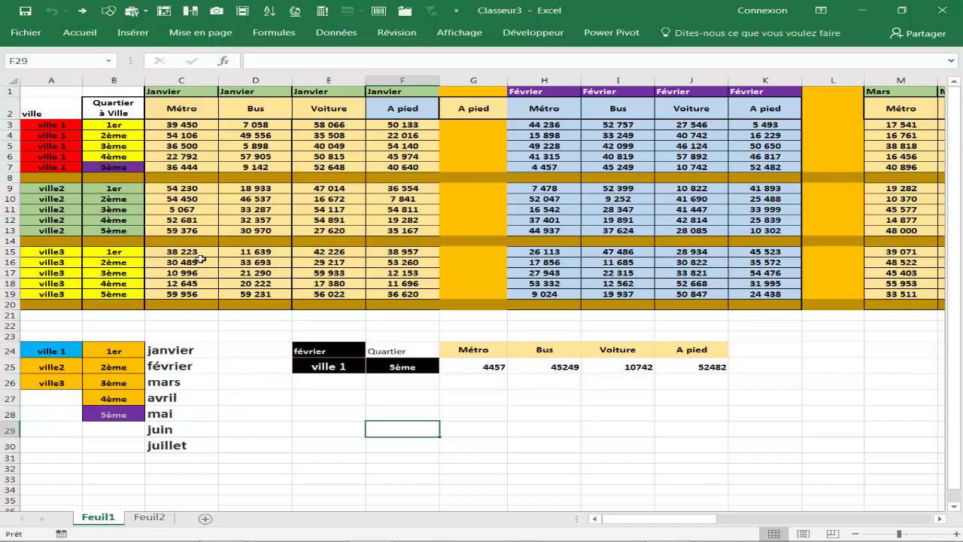
# Step: Inspect the G25 SOMMEPROD formula and select the results range G25:J26
pyautogui.click(489, 366)
pyautogui.click(556, 414)
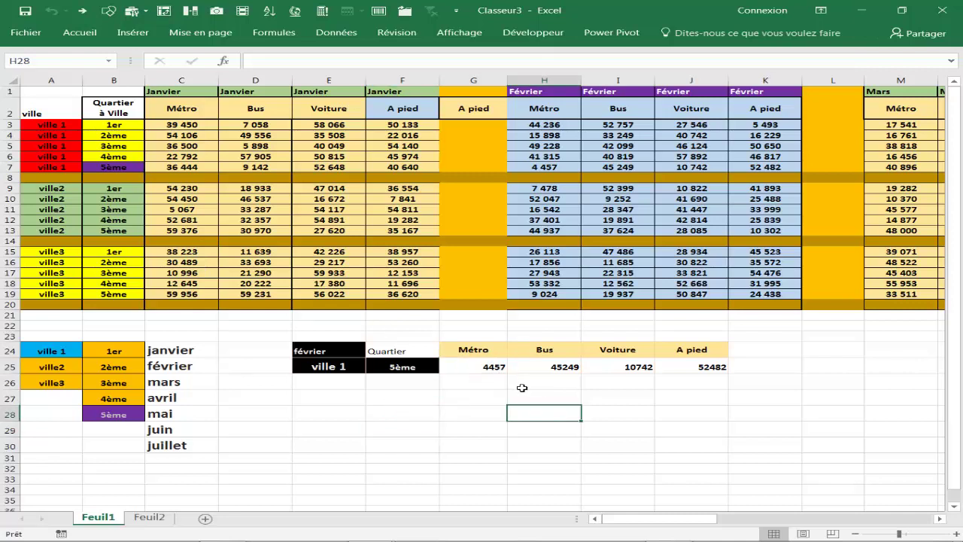
pyautogui.moveTo(485, 367); pyautogui.dragTo(695, 367)
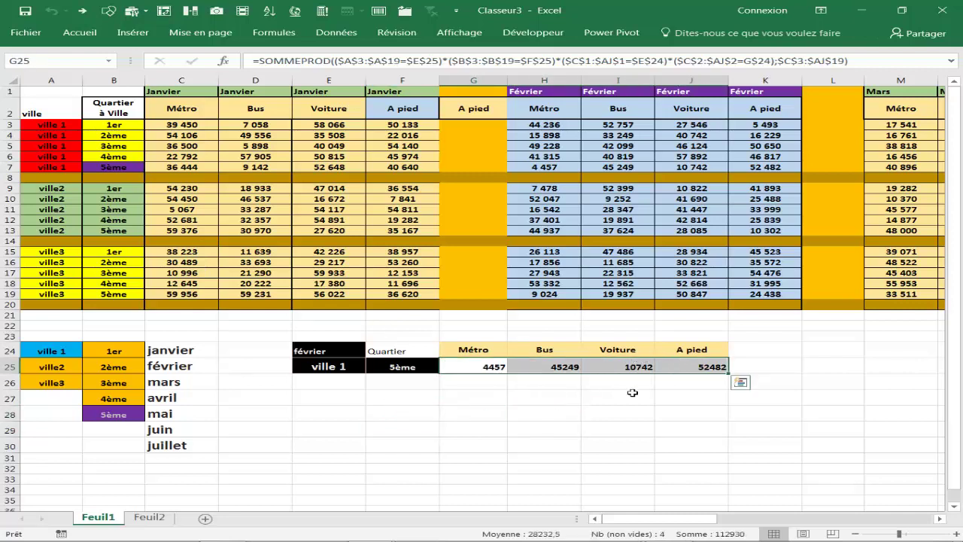
pyautogui.click(489, 369)
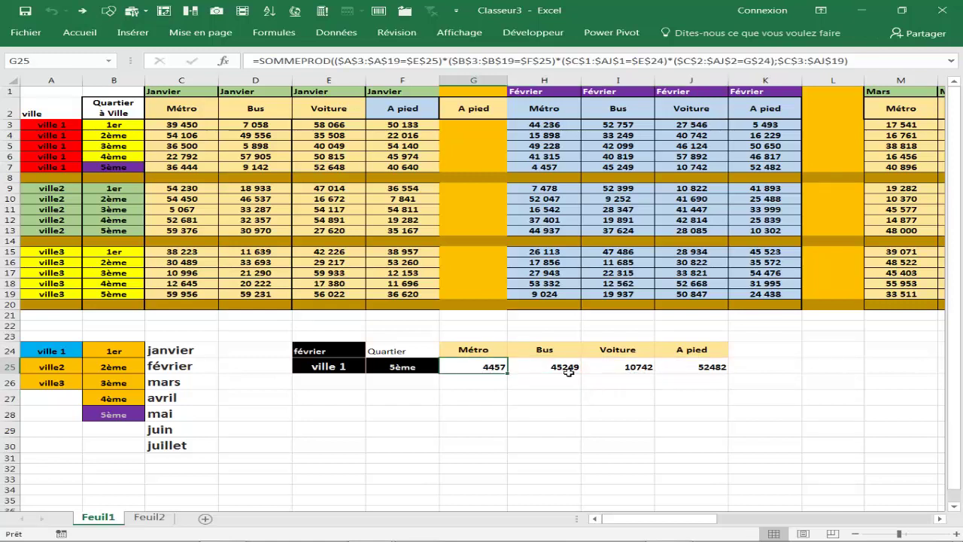
pyautogui.press('Down')
pyautogui.press('Down')
pyautogui.moveTo(486, 367); pyautogui.dragTo(682, 374)
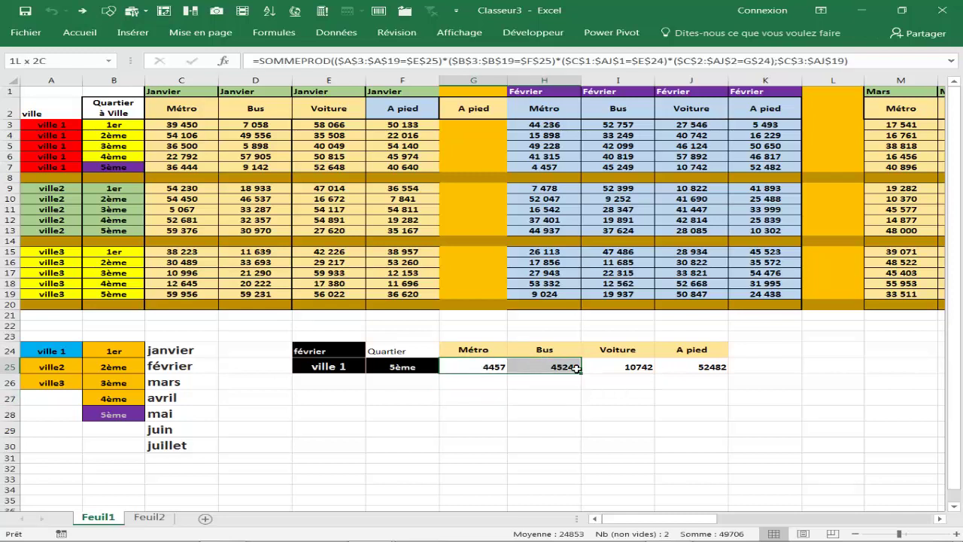
# Step: Clear the results and start G25 as =SOMMEPROD((ville01=$E$25)
pyautogui.press('Delete')
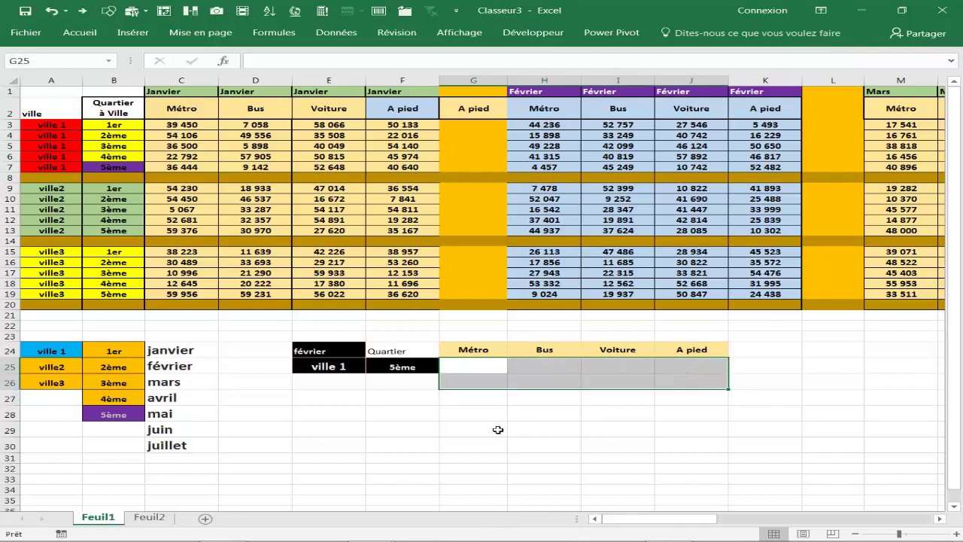
pyautogui.click(489, 382)
pyautogui.click(469, 367)
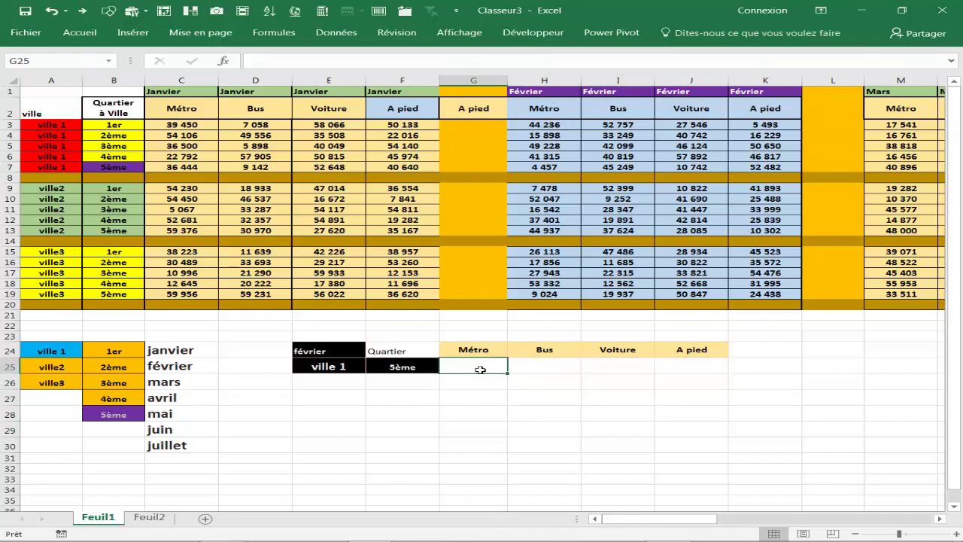
pyautogui.write('=som')
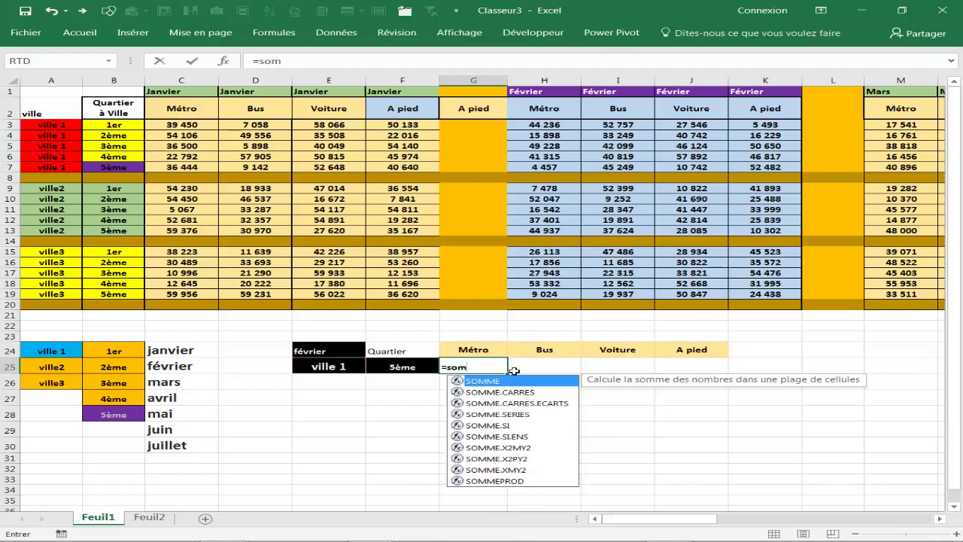
pyautogui.doubleClick(496, 481)
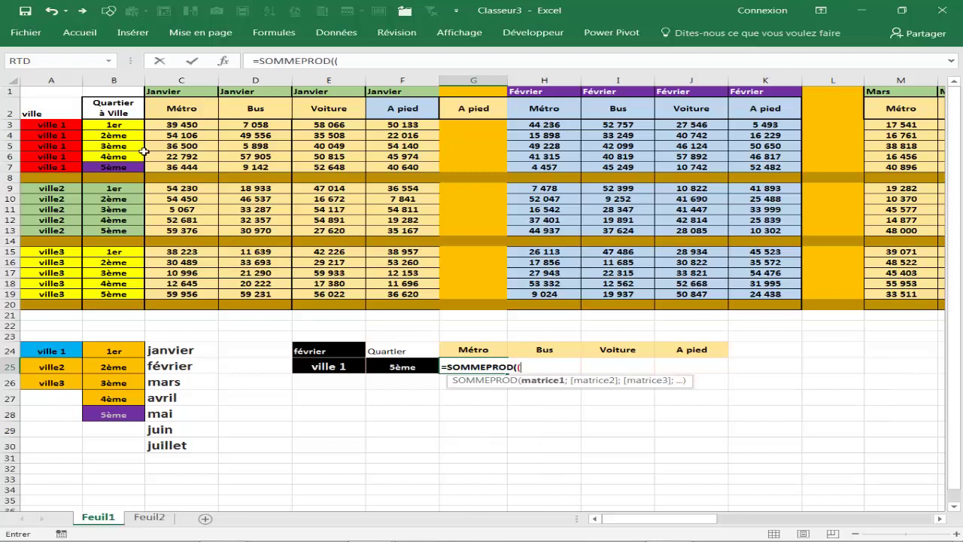
pyautogui.moveTo(67, 122); pyautogui.dragTo(51, 293)
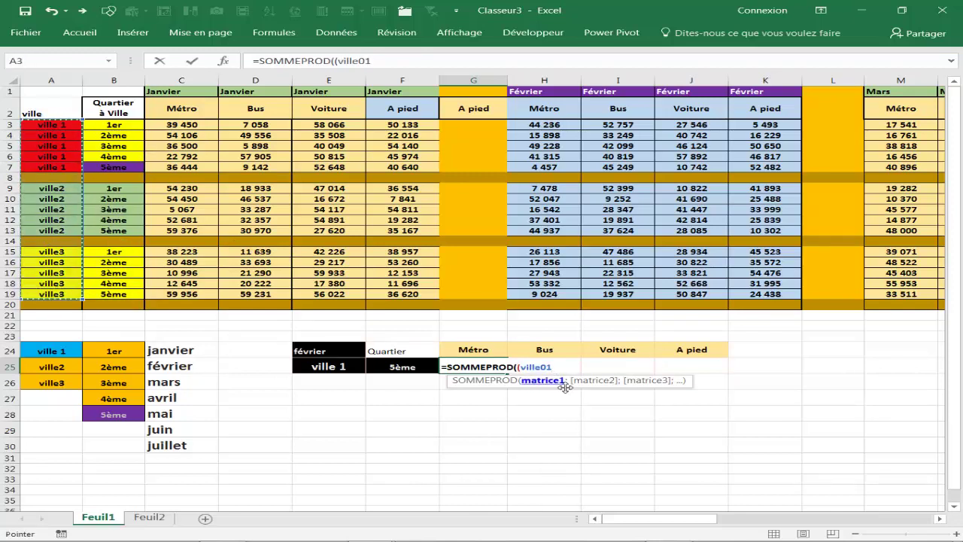
pyautogui.write('=')
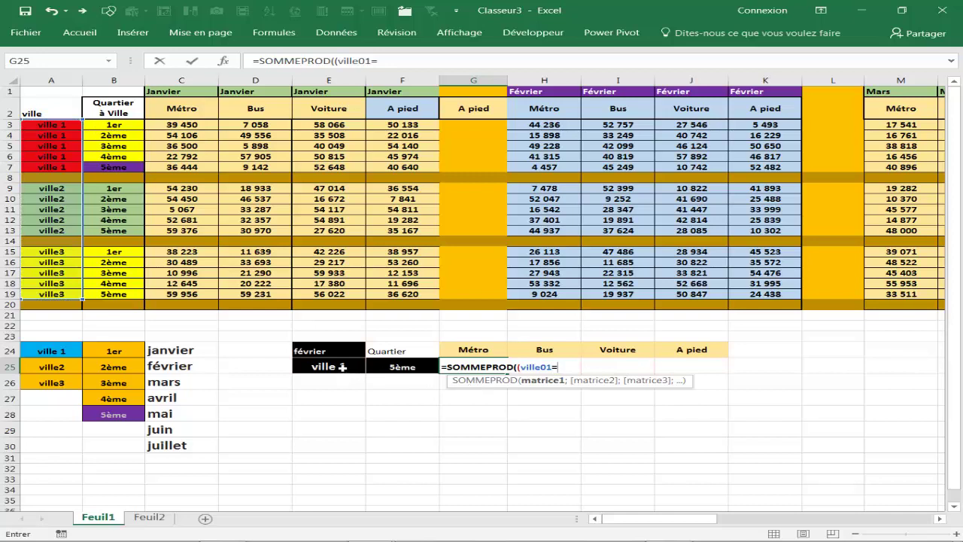
pyautogui.click(342, 366)
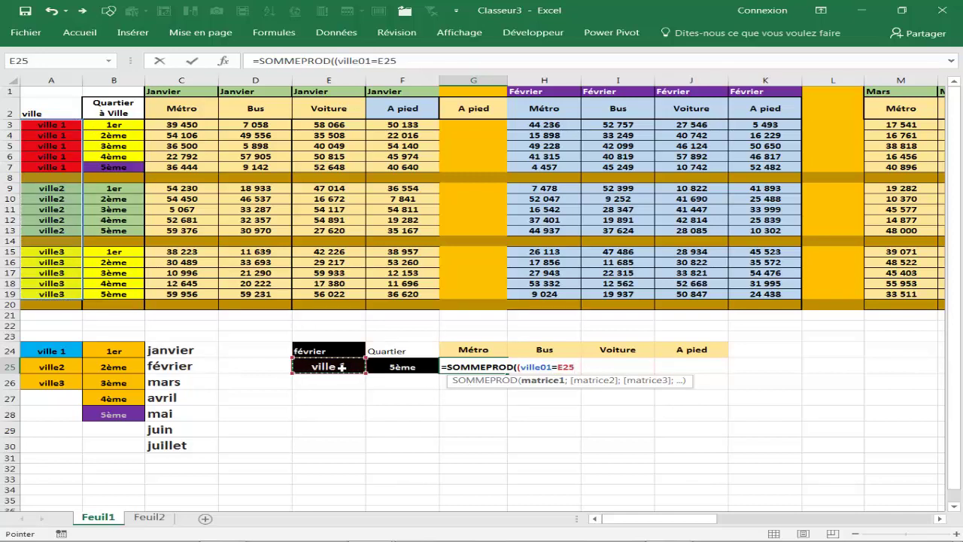
pyautogui.press('F4')
pyautogui.write('$E$25)*(')
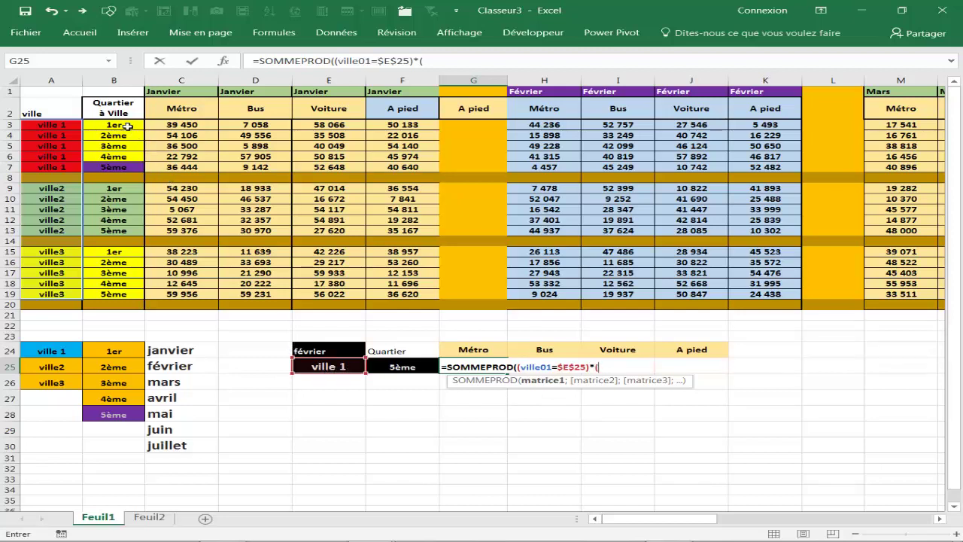
# Step: Add the (quartier01=$F$25) condition and attempt to enter the unfinished formula
pyautogui.moveTo(129, 126); pyautogui.dragTo(114, 294)
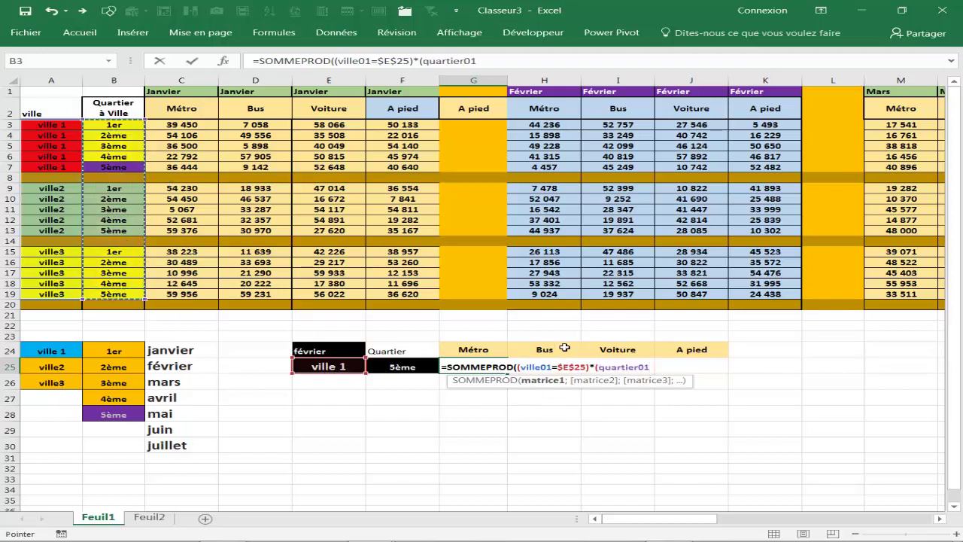
pyautogui.write('=')
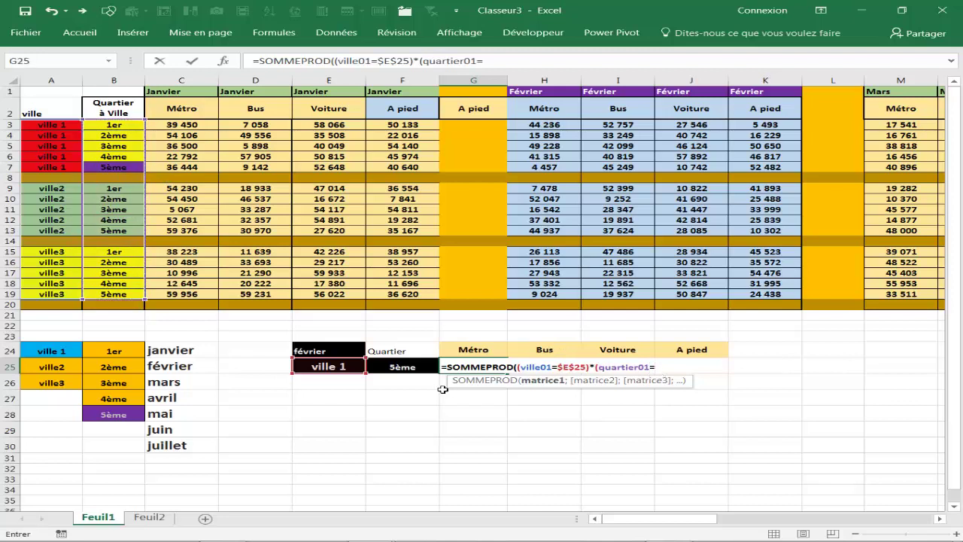
pyautogui.click(416, 366)
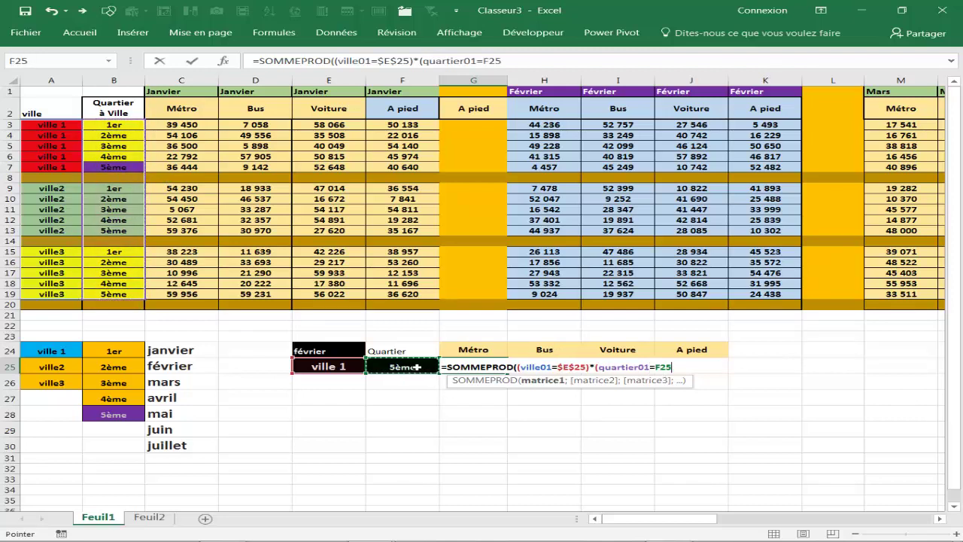
pyautogui.press('F4')
pyautogui.write('$F$25)*(')
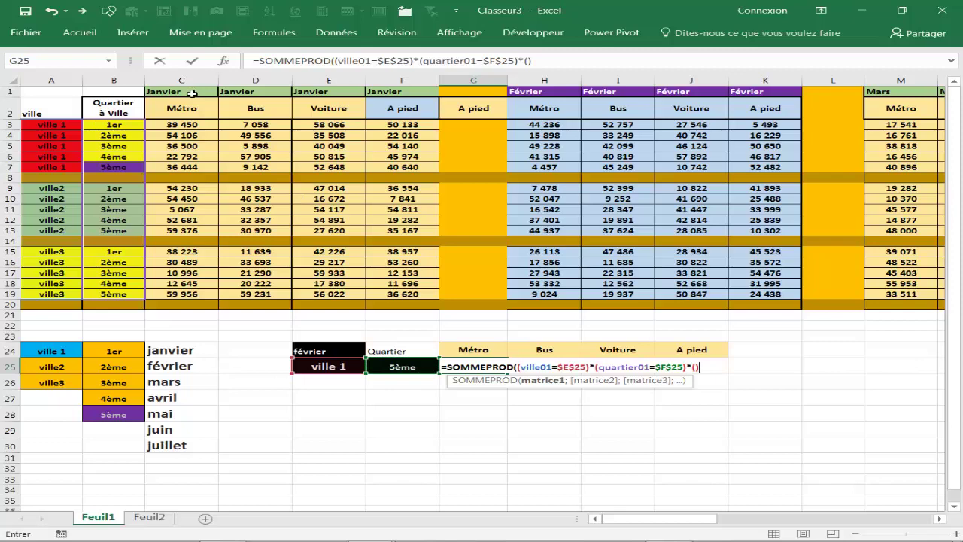
pyautogui.press('Return')
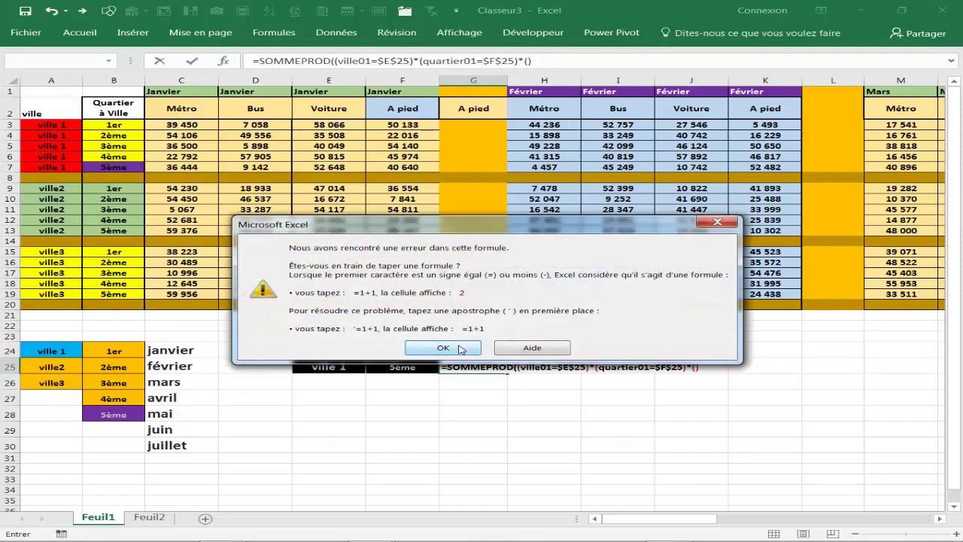
# Step: Add the (mois01=$E$24) condition to the G25 formula and try committing it again
pyautogui.click(443, 348)
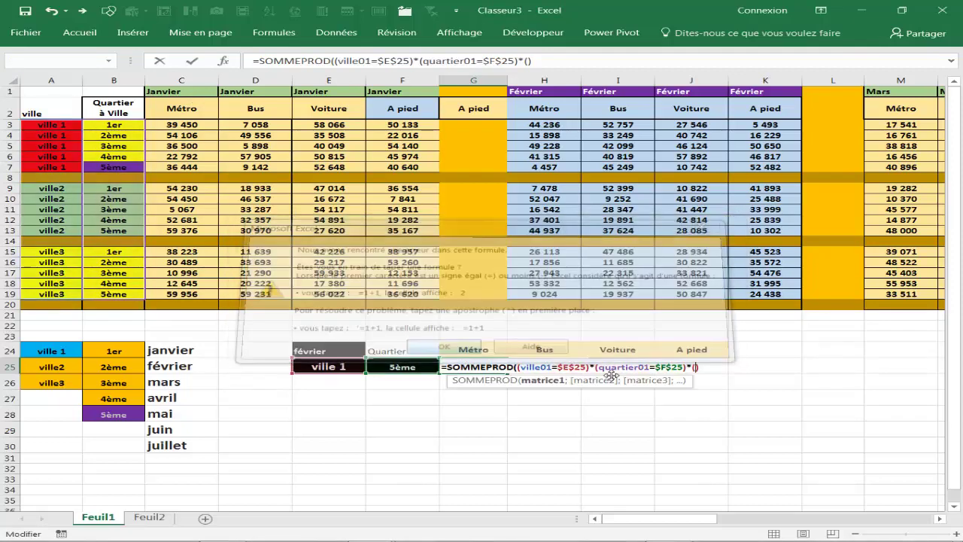
pyautogui.click(181, 80)
pyautogui.moveTo(181, 91); pyautogui.dragTo(869, 97)
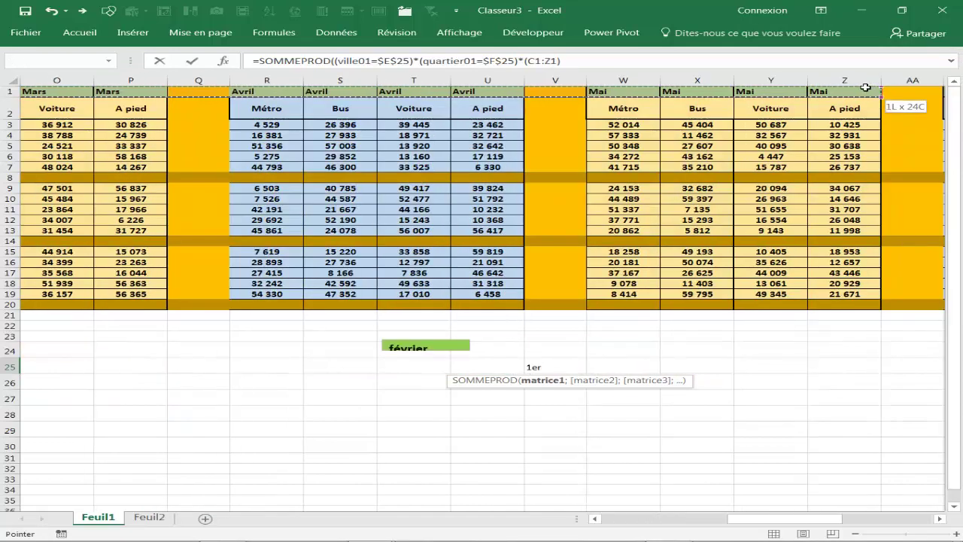
pyautogui.moveTo(869, 97)
pyautogui.mouseDown()
pyautogui.moveTo(959, 91)
pyautogui.moveTo(720, 90)
pyautogui.mouseUp()
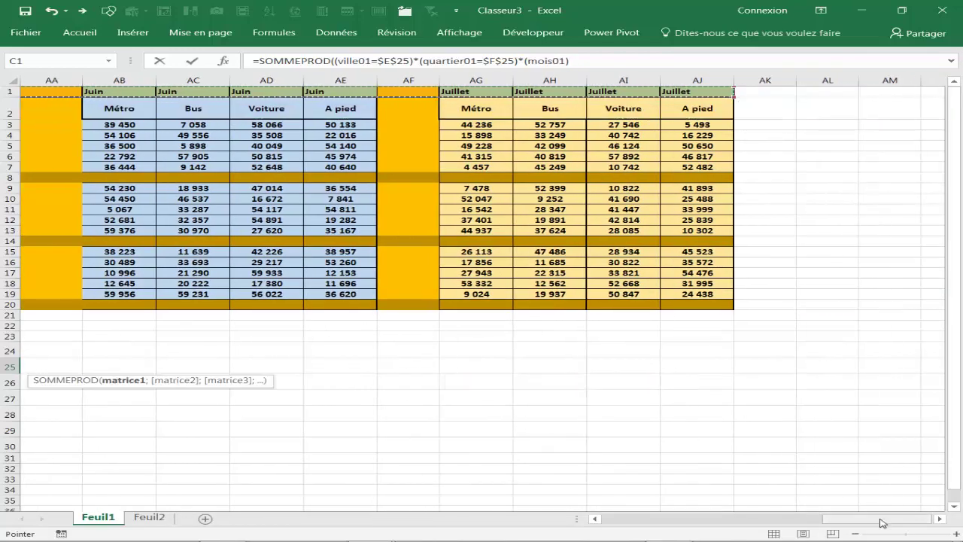
pyautogui.moveTo(835, 518); pyautogui.dragTo(648, 518)
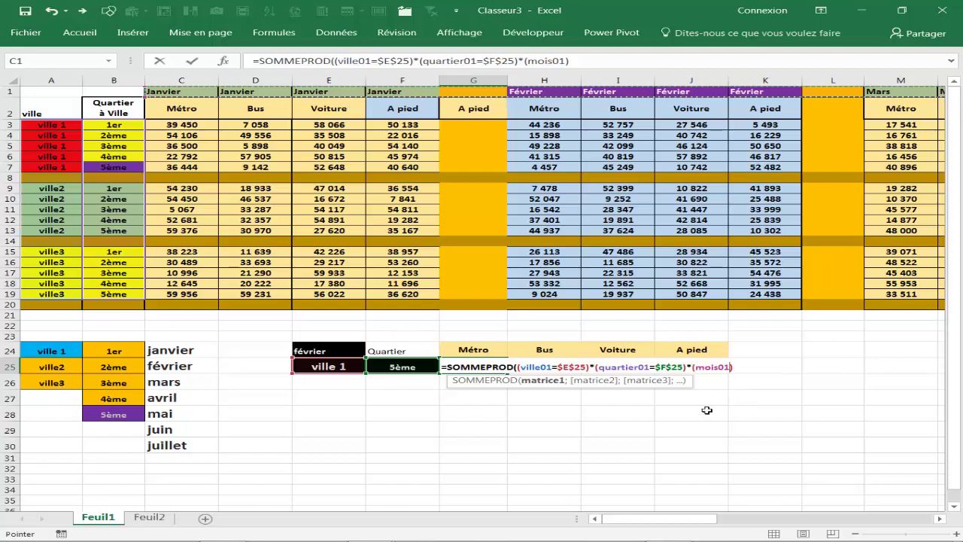
pyautogui.write('=')
pyautogui.click(332, 352)
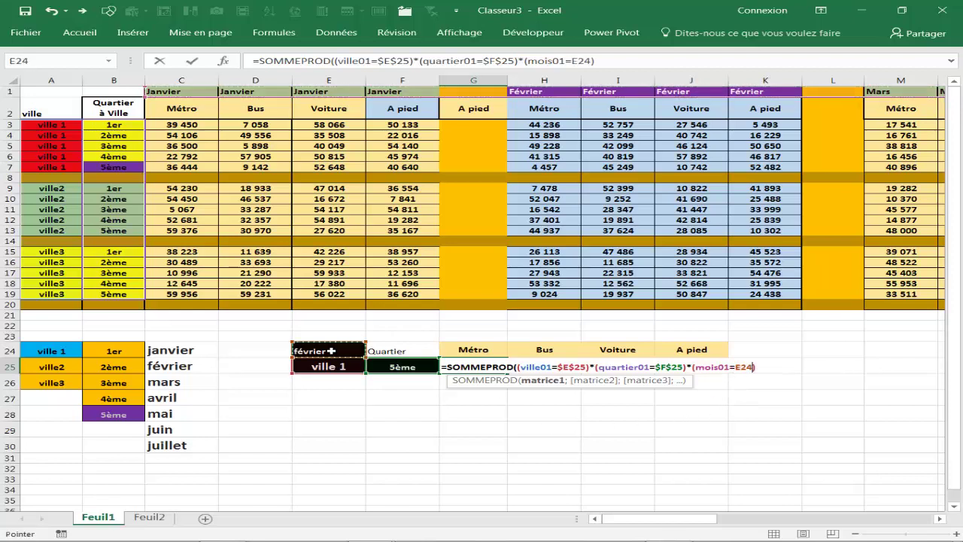
pyautogui.press('F4')
pyautogui.click(775, 372)
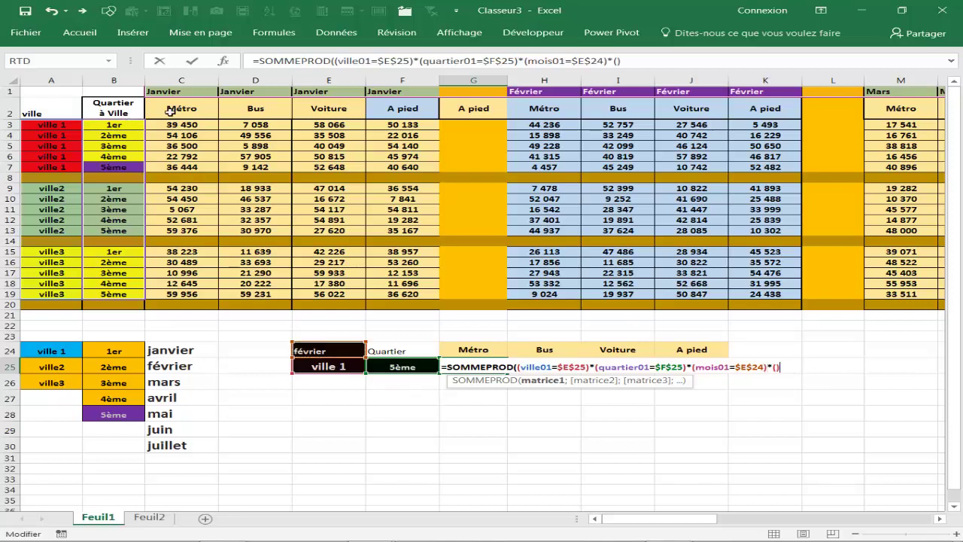
pyautogui.press('Return')
# Step: Finish the G25 formula with (transport01=G$24) and the summed data range C3:AJ19
pyautogui.click(441, 347)
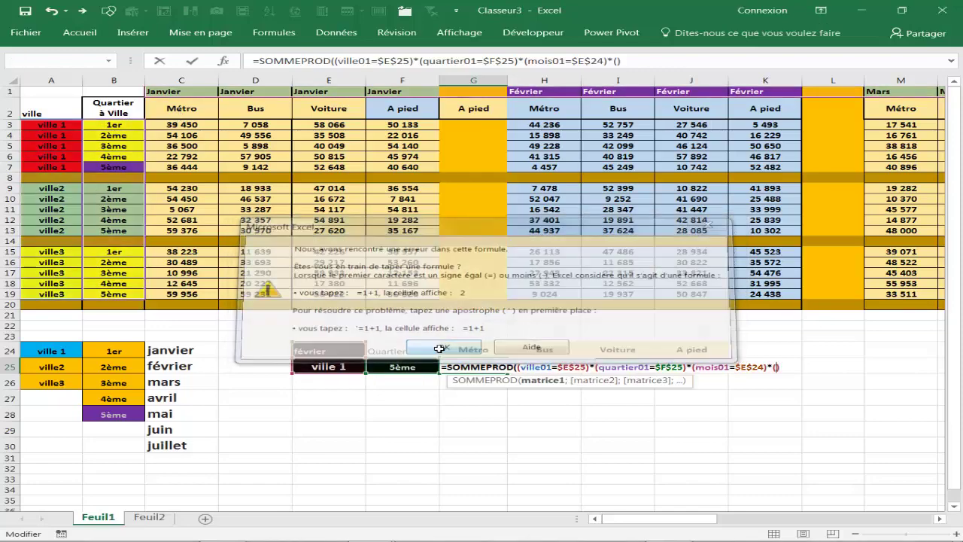
pyautogui.moveTo(169, 109); pyautogui.dragTo(960, 110)
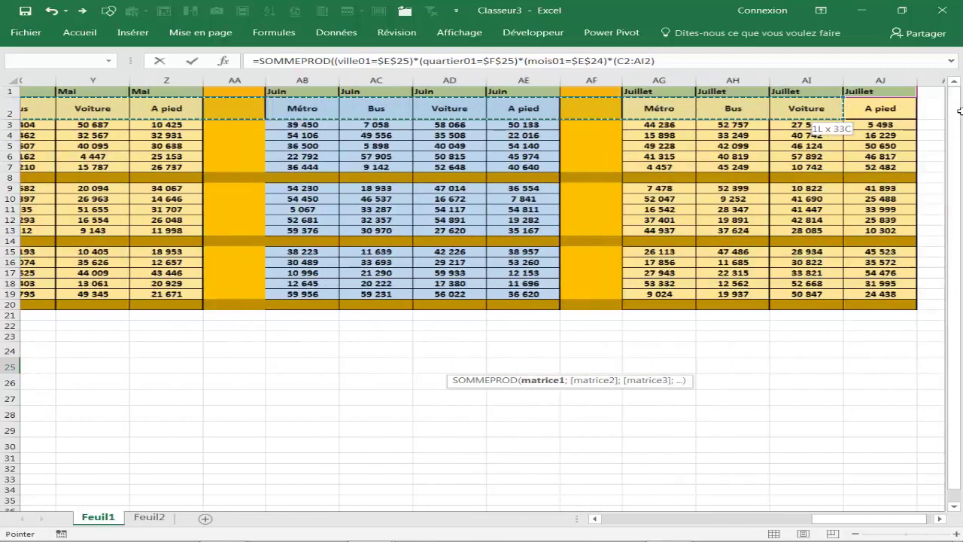
pyautogui.moveTo(959, 110); pyautogui.dragTo(788, 105)
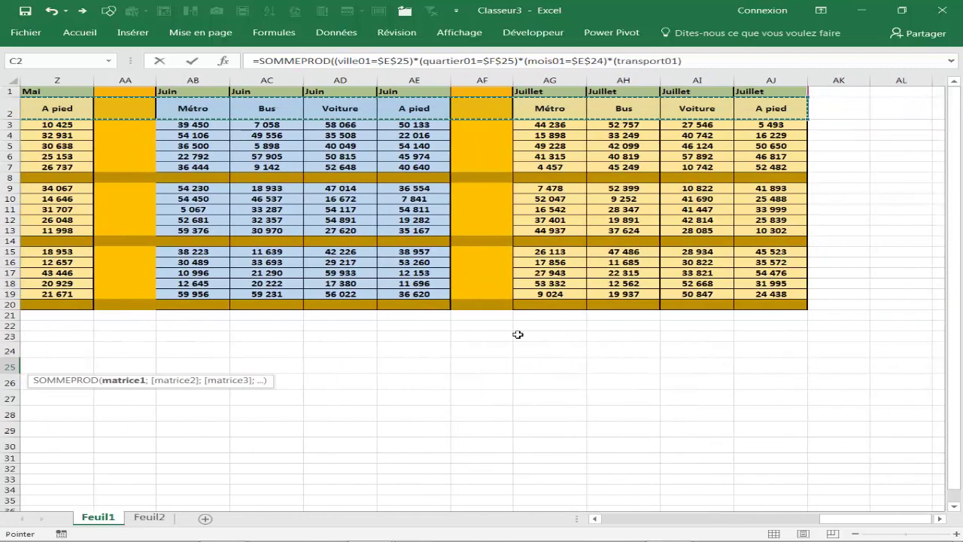
pyautogui.moveTo(841, 518); pyautogui.dragTo(623, 519)
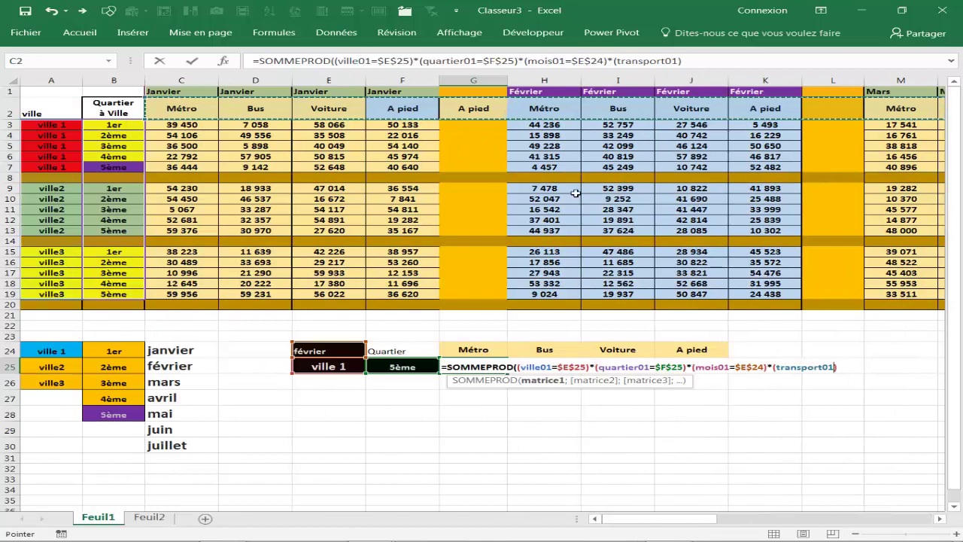
pyautogui.write('=')
pyautogui.click(490, 352)
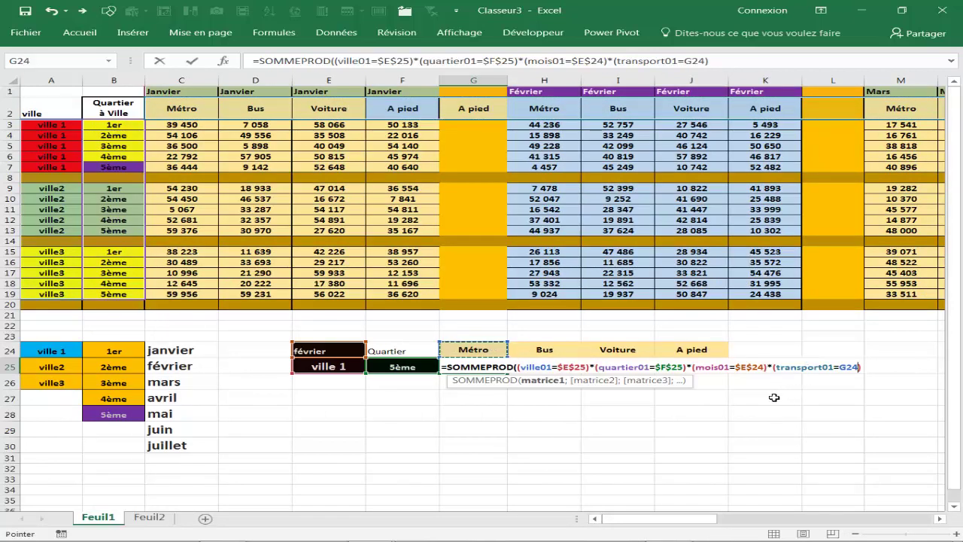
pyautogui.press('F4')
pyautogui.click(845, 368)
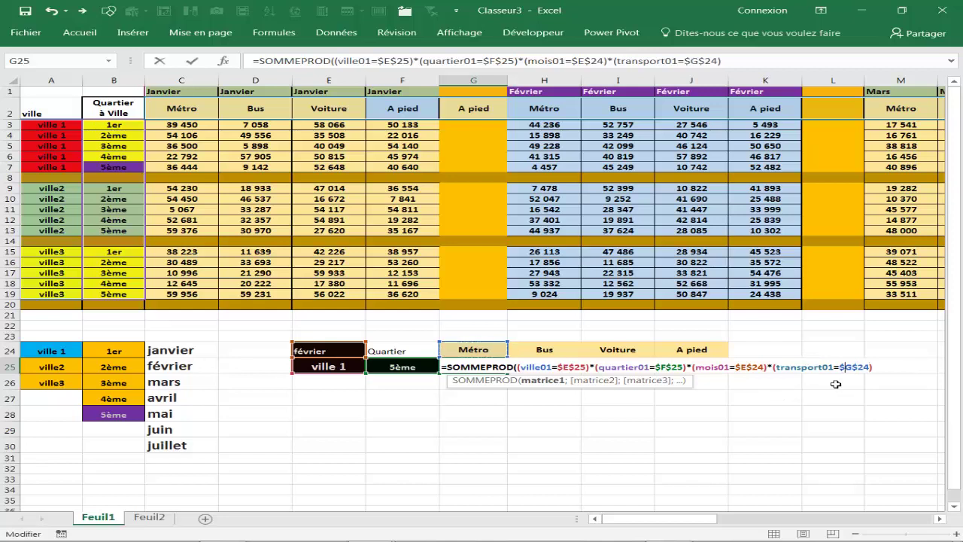
pyautogui.press('BackSpace')
pyautogui.write(';')
pyautogui.click(177, 124)
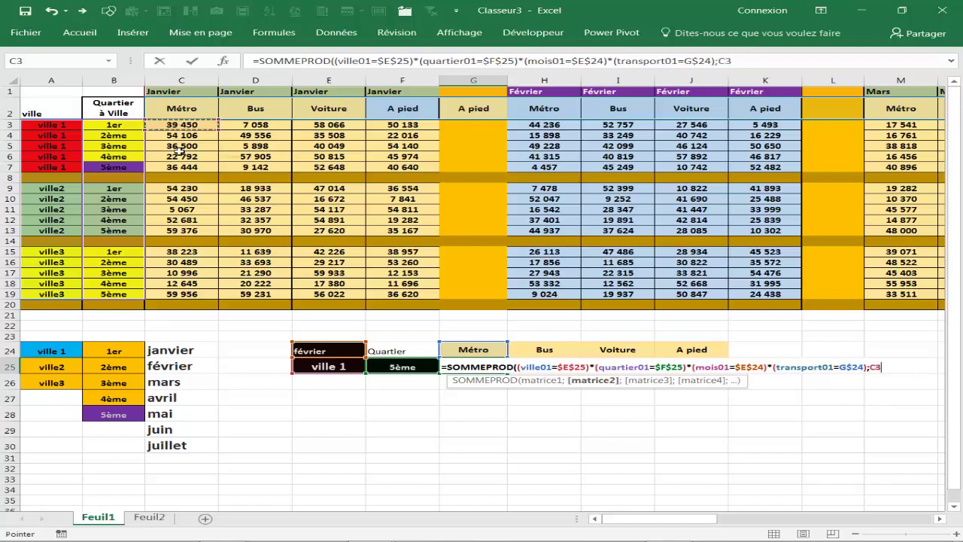
pyautogui.moveTo(178, 150)
pyautogui.mouseDown()
pyautogui.moveTo(203, 294)
pyautogui.moveTo(795, 272)
pyautogui.moveTo(854, 293)
pyautogui.mouseUp()
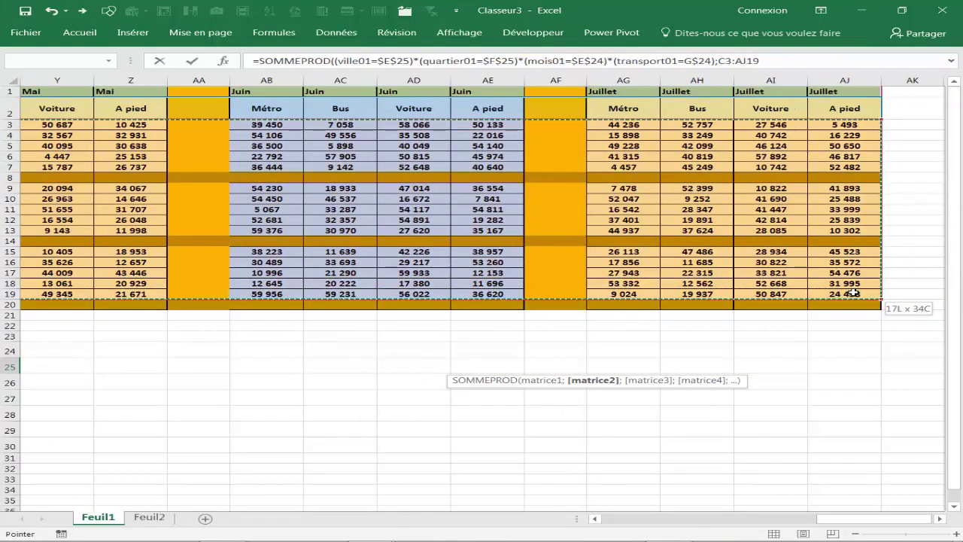
pyautogui.write(')')
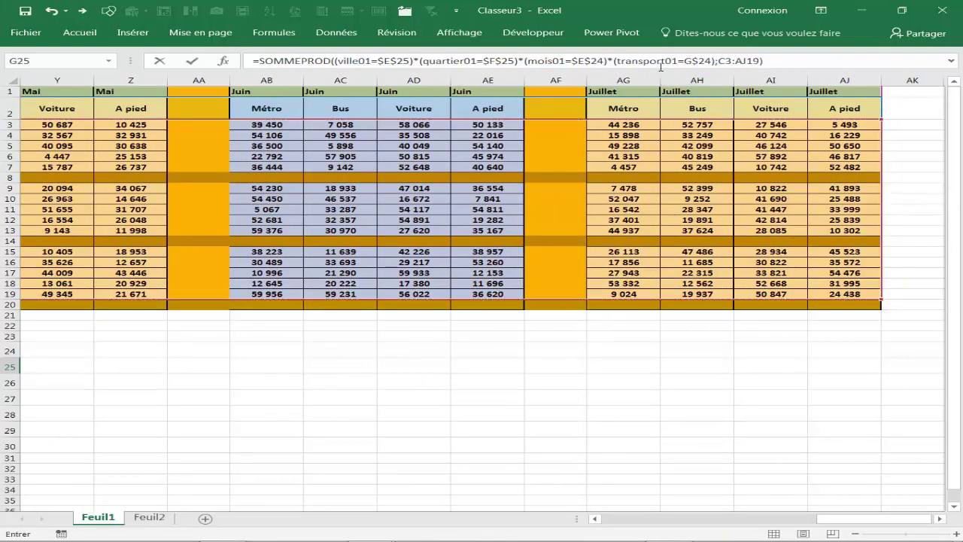
# Step: Commit the Métro SOMMEPROD formula in G25
pyautogui.press('Return')
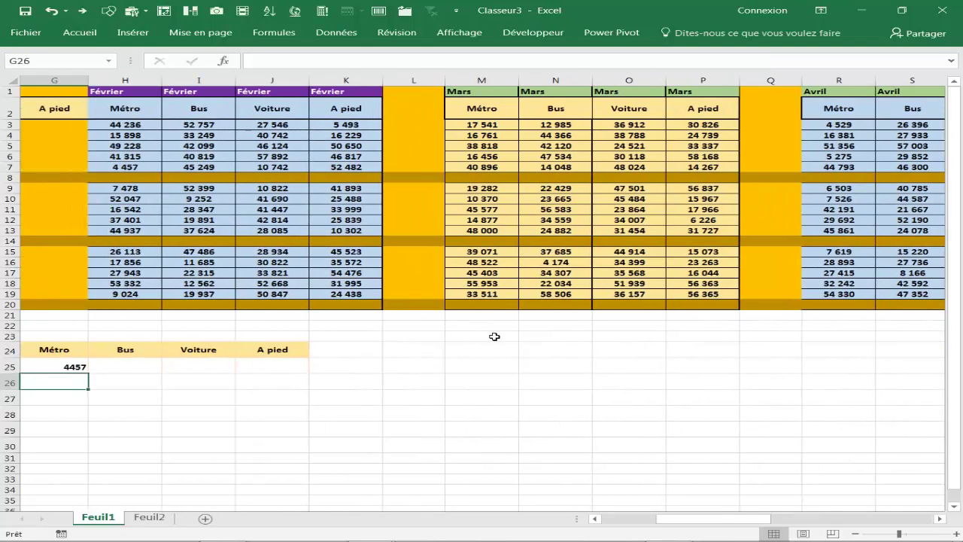
pyautogui.moveTo(691, 518); pyautogui.dragTo(606, 521)
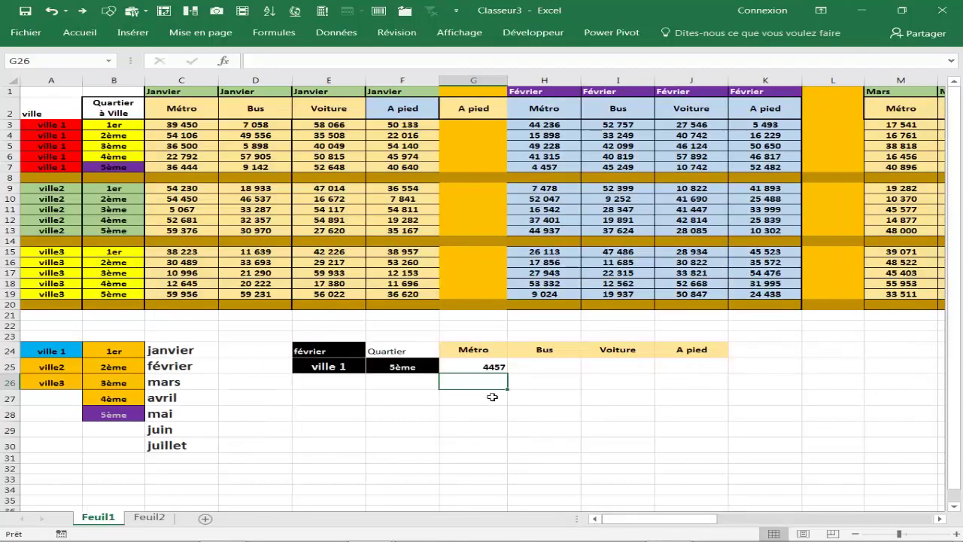
pyautogui.click(482, 367)
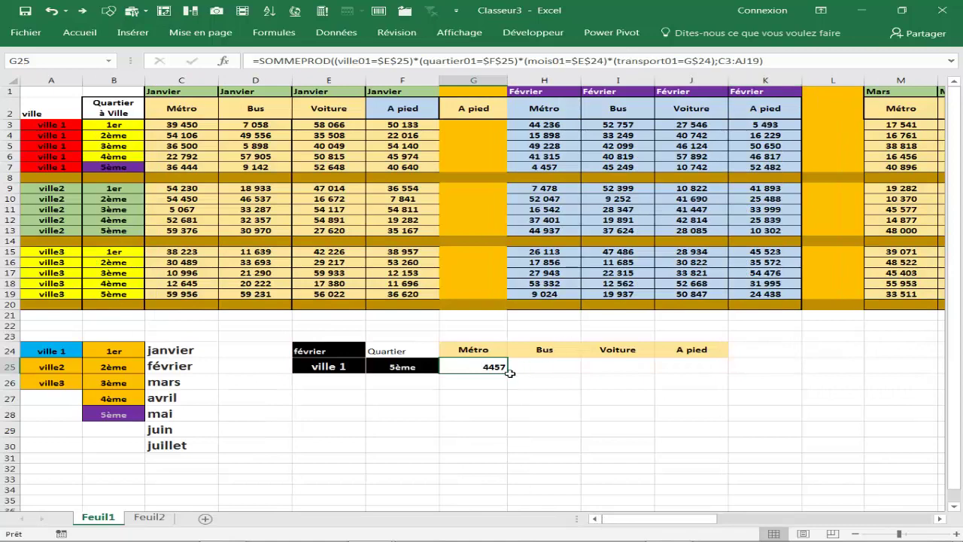
# Step: Lock G25's range as $C$3:$AJ$19 and fill the formula across to J25
pyautogui.doubleClick(475, 367)
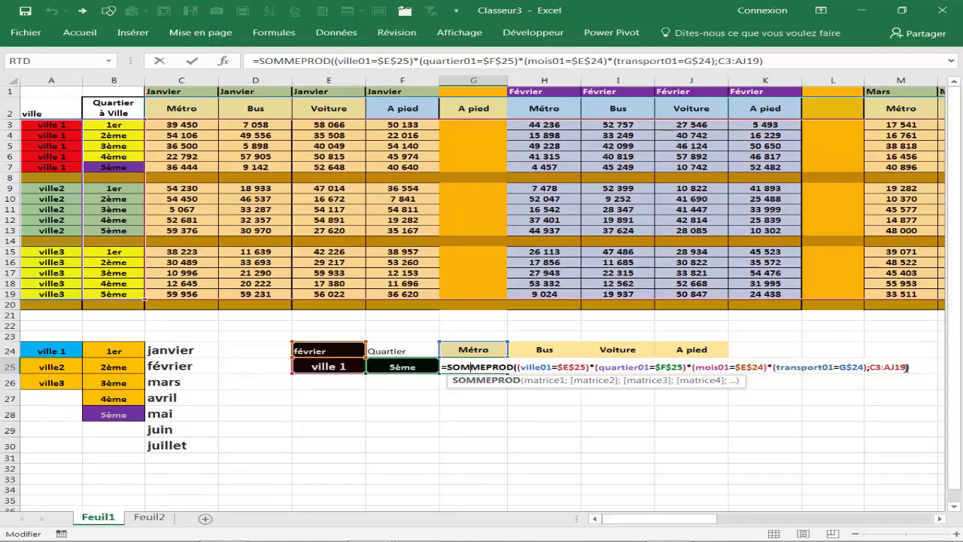
pyautogui.moveTo(908, 368); pyautogui.dragTo(877, 368)
pyautogui.press('F4')
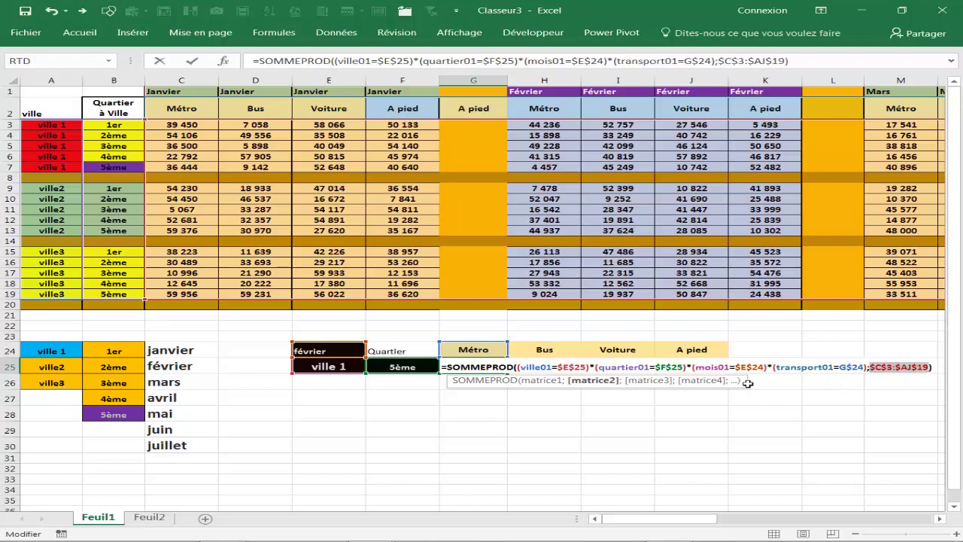
pyautogui.press('Return')
pyautogui.click(496, 366)
pyautogui.moveTo(506, 371); pyautogui.dragTo(707, 380)
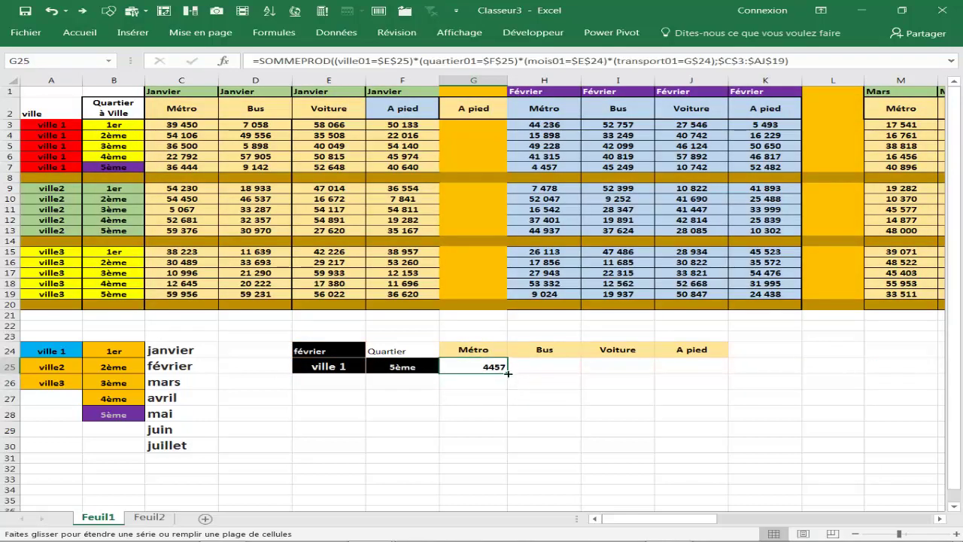
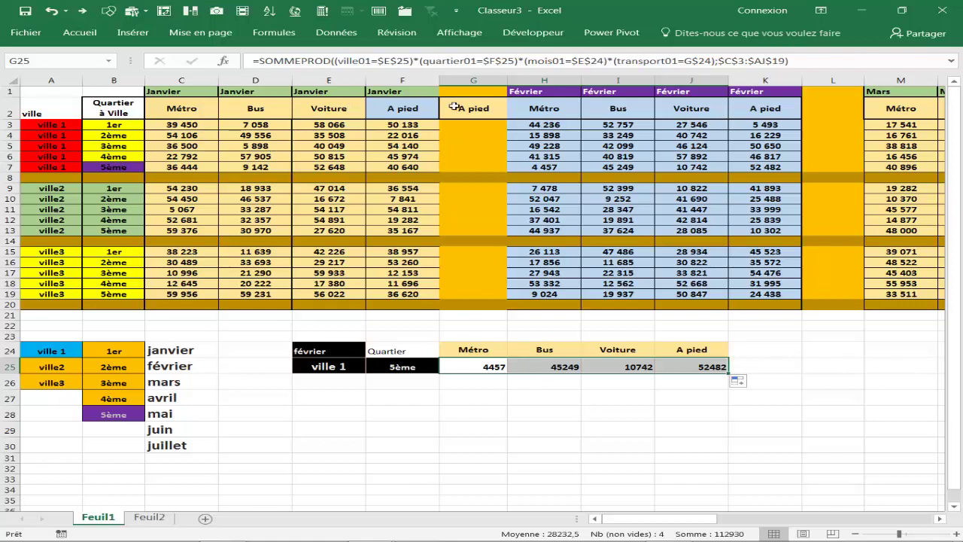
# Step: Give cell H7 (février Métro value 4 457) a black fill with white text
pyautogui.click(546, 169)
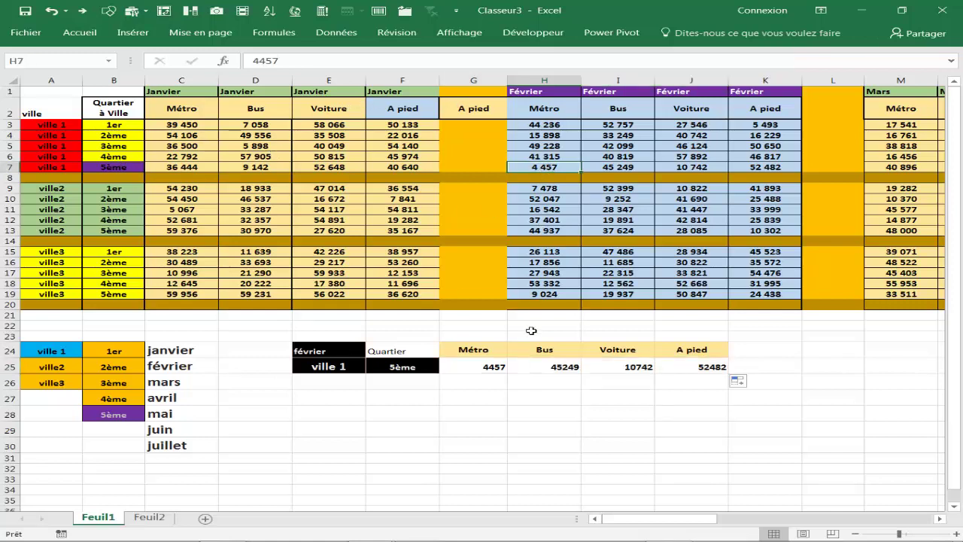
pyautogui.rightClick(554, 172)
pyautogui.click(623, 146)
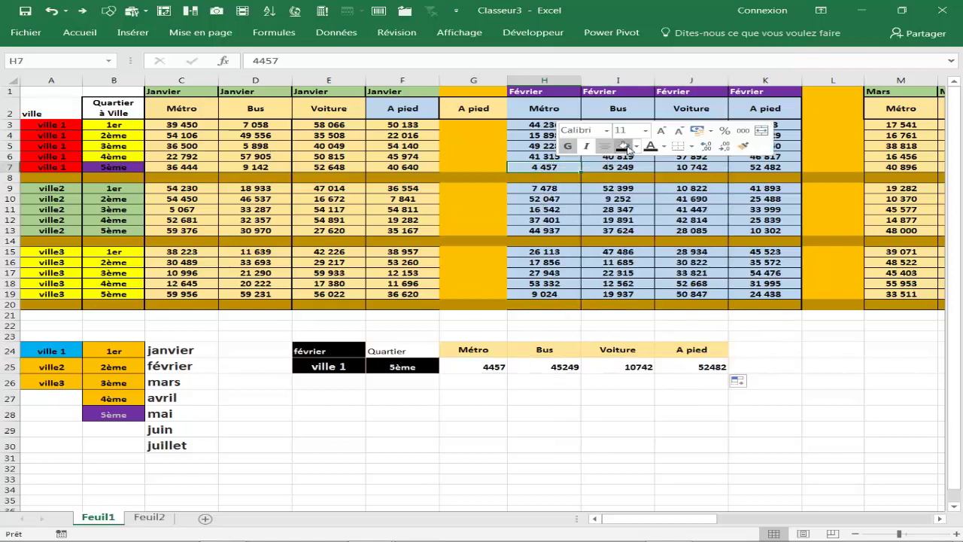
pyautogui.click(664, 146)
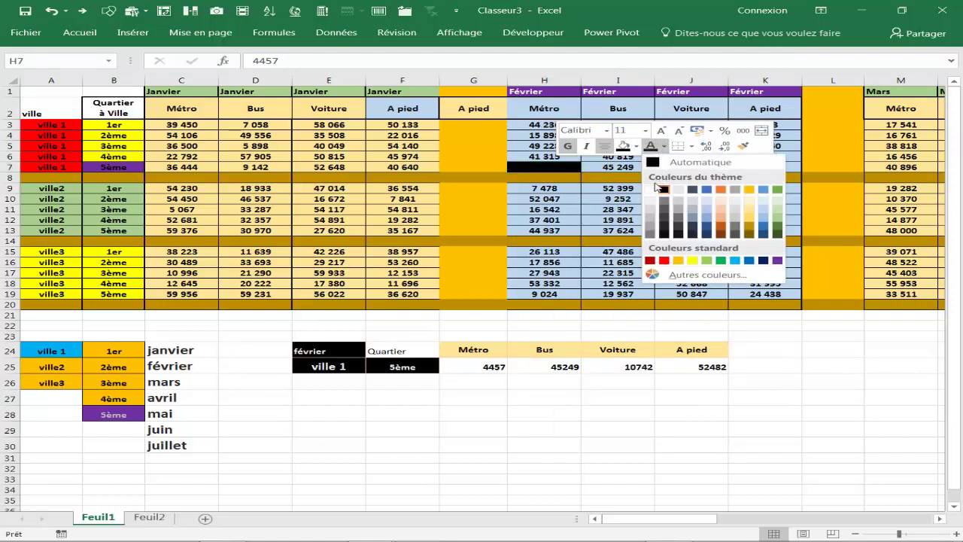
pyautogui.click(650, 189)
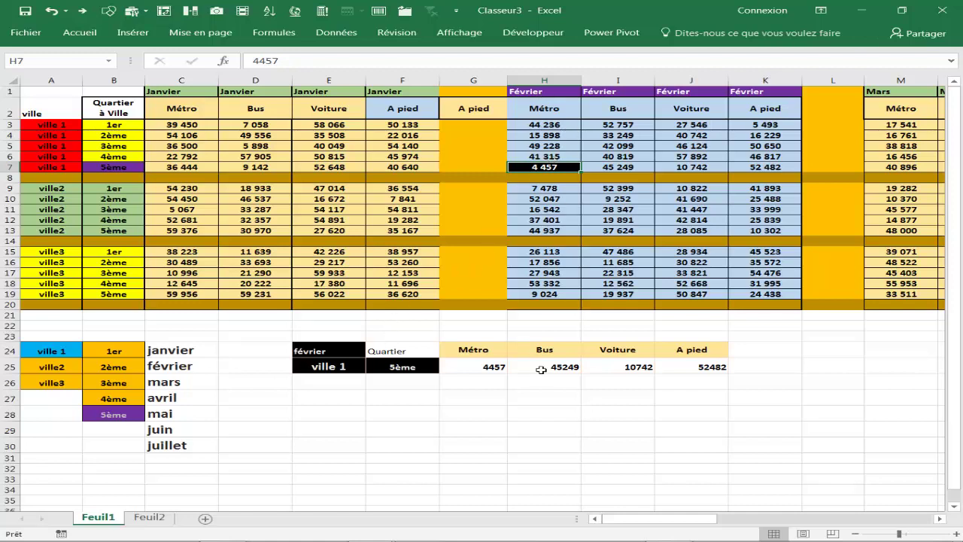
# Step: Set the lookup month to janvier and give source cell F7 (40 640) a black fill with white text
pyautogui.click(181, 399)
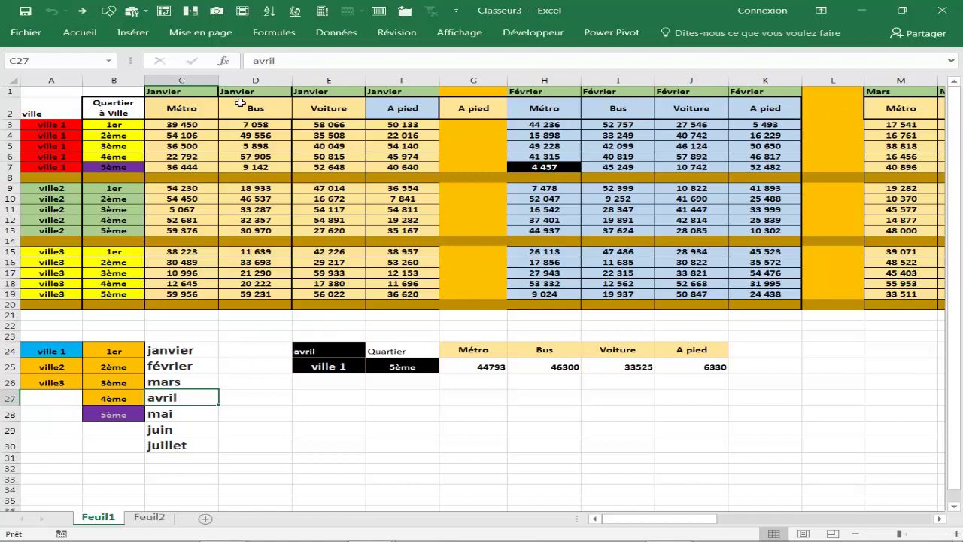
pyautogui.click(184, 350)
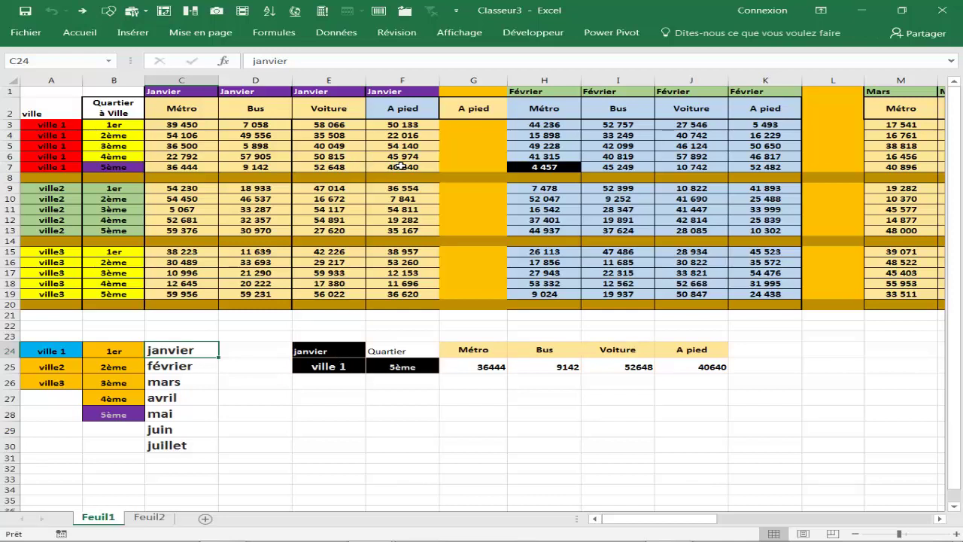
pyautogui.click(407, 169)
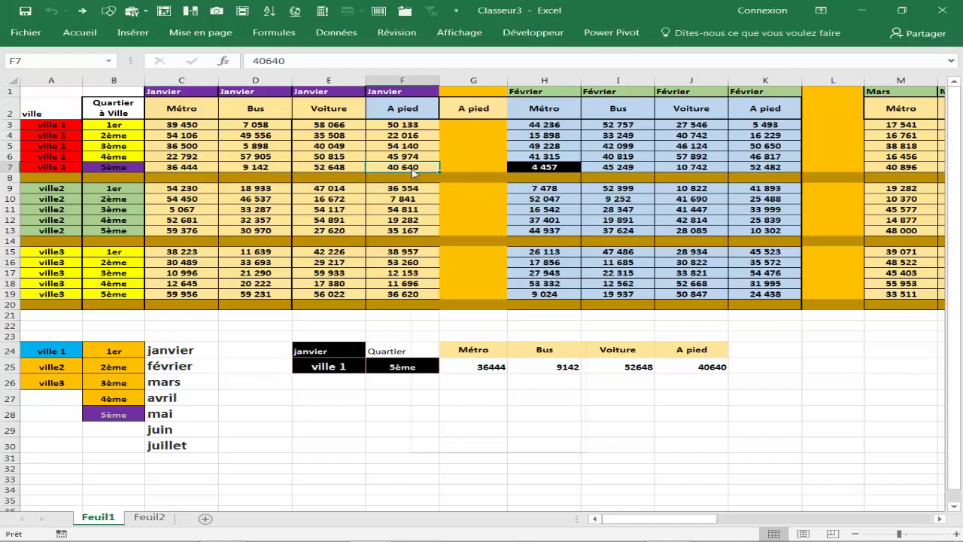
pyautogui.rightClick(411, 163)
pyautogui.click(480, 150)
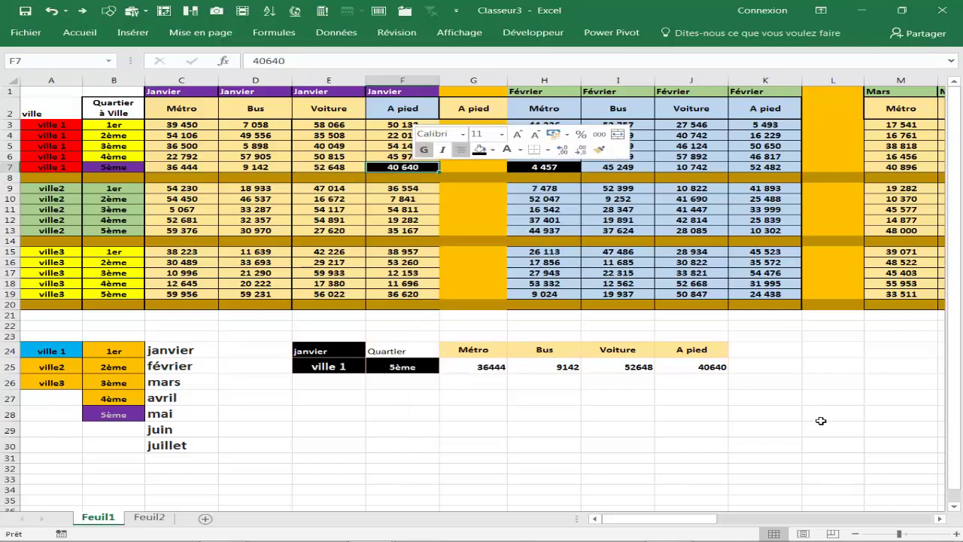
# Step: Give the matching A pied result cell J25 (40640) a black fill with white text
pyautogui.click(684, 362)
pyautogui.rightClick(700, 370)
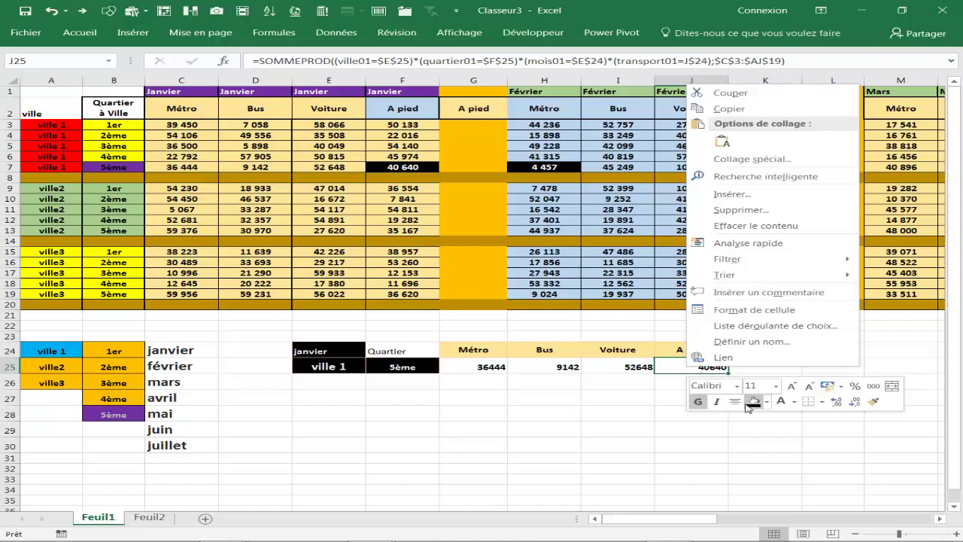
pyautogui.click(753, 401)
pyautogui.click(780, 401)
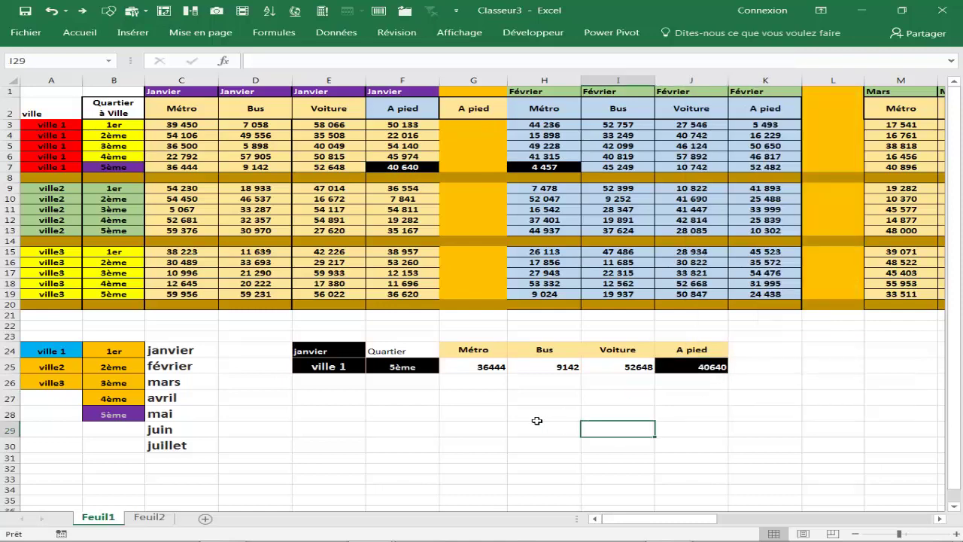